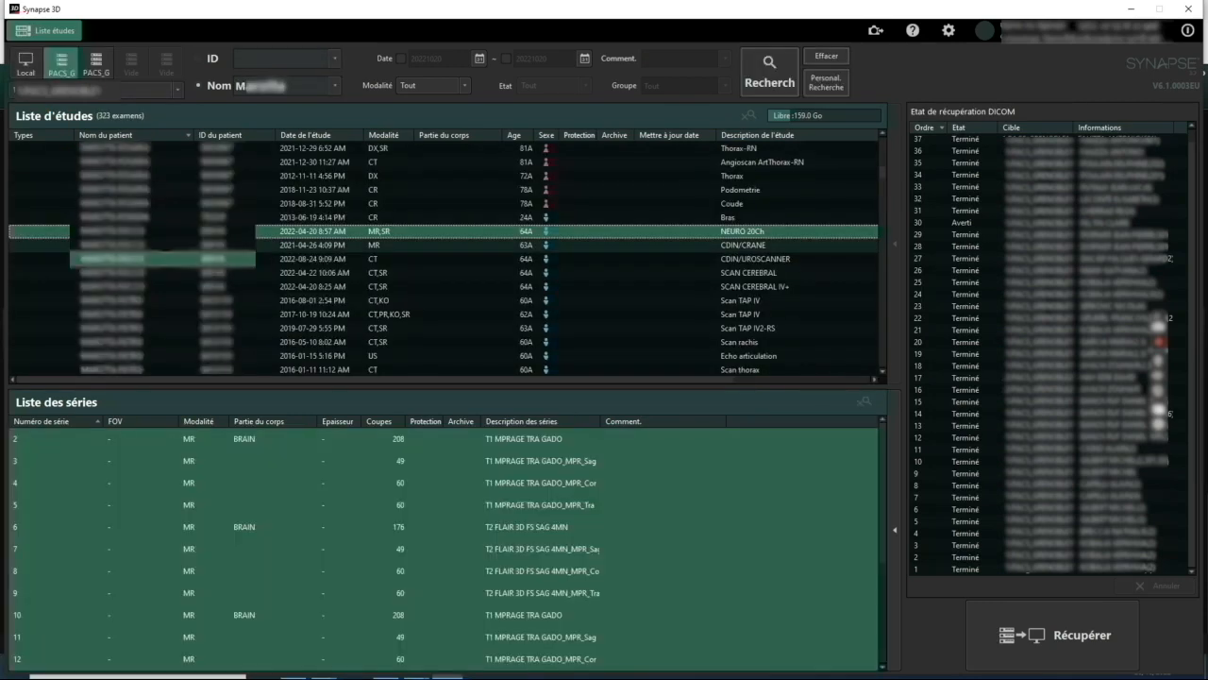
# Select the CDIN/UROSCANNER study in the local study list and mark series 301, 401 and 501 together
pyautogui.click(189, 259)
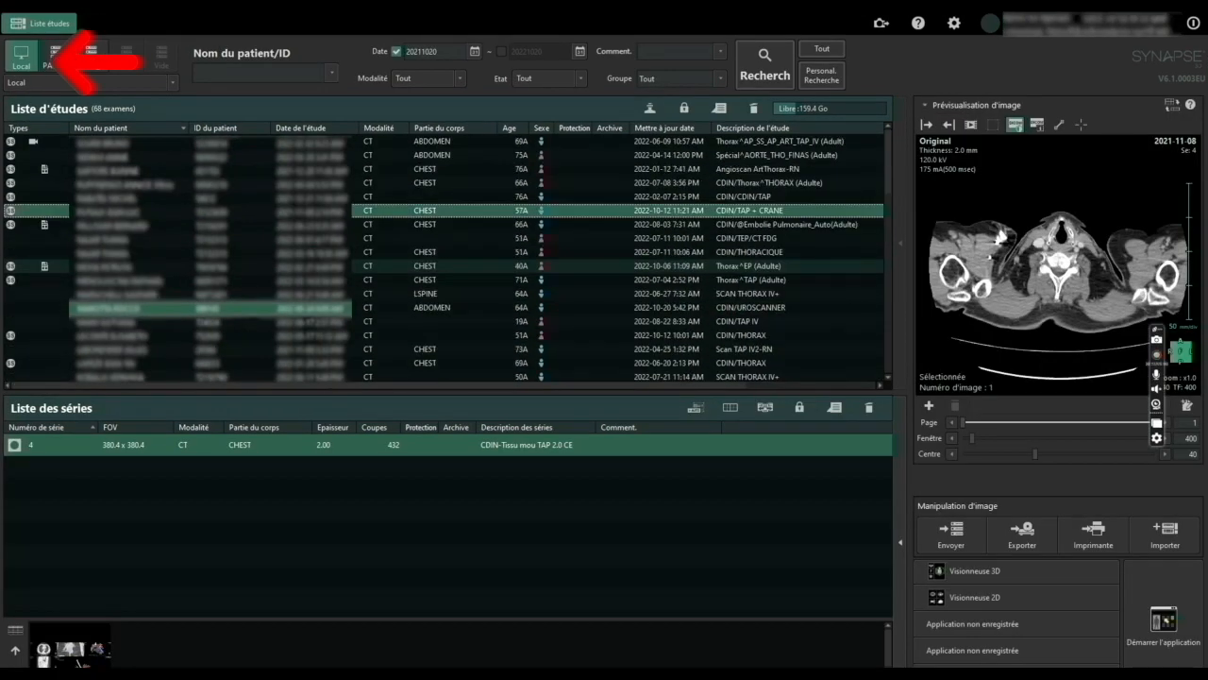
pyautogui.click(377, 307)
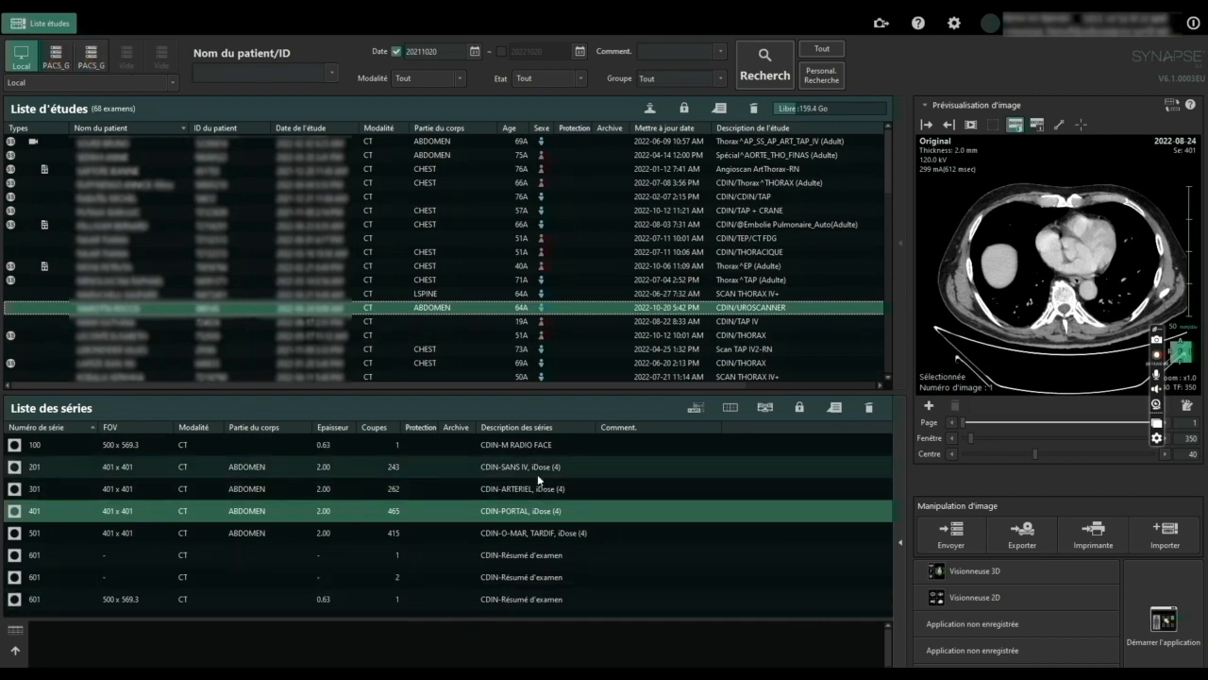
pyautogui.click(566, 493)
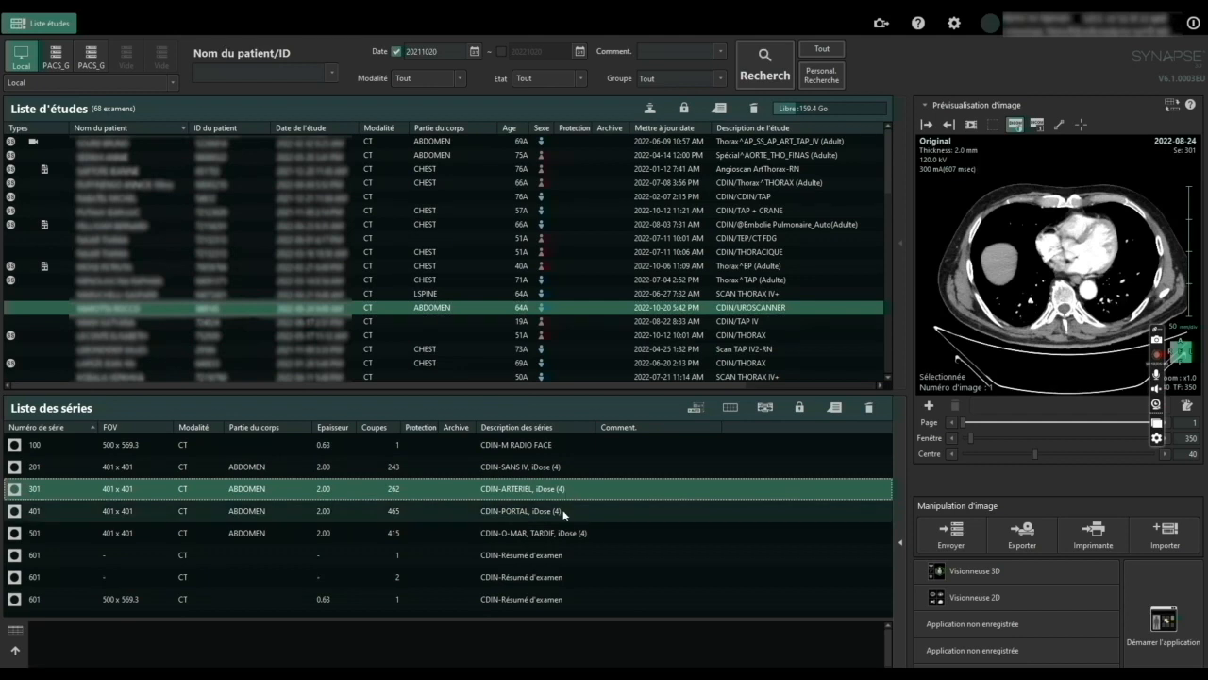
pyautogui.keyDown('ctrl'); pyautogui.click(564, 511); pyautogui.keyUp('ctrl')
pyautogui.keyDown('ctrl'); pyautogui.click(559, 534); pyautogui.keyUp('ctrl')
# Launch the kidney analysis on the selected series and accept the phases Artère, Corticomédullaire and Excrétoire
pyautogui.doubleClick(961, 659)
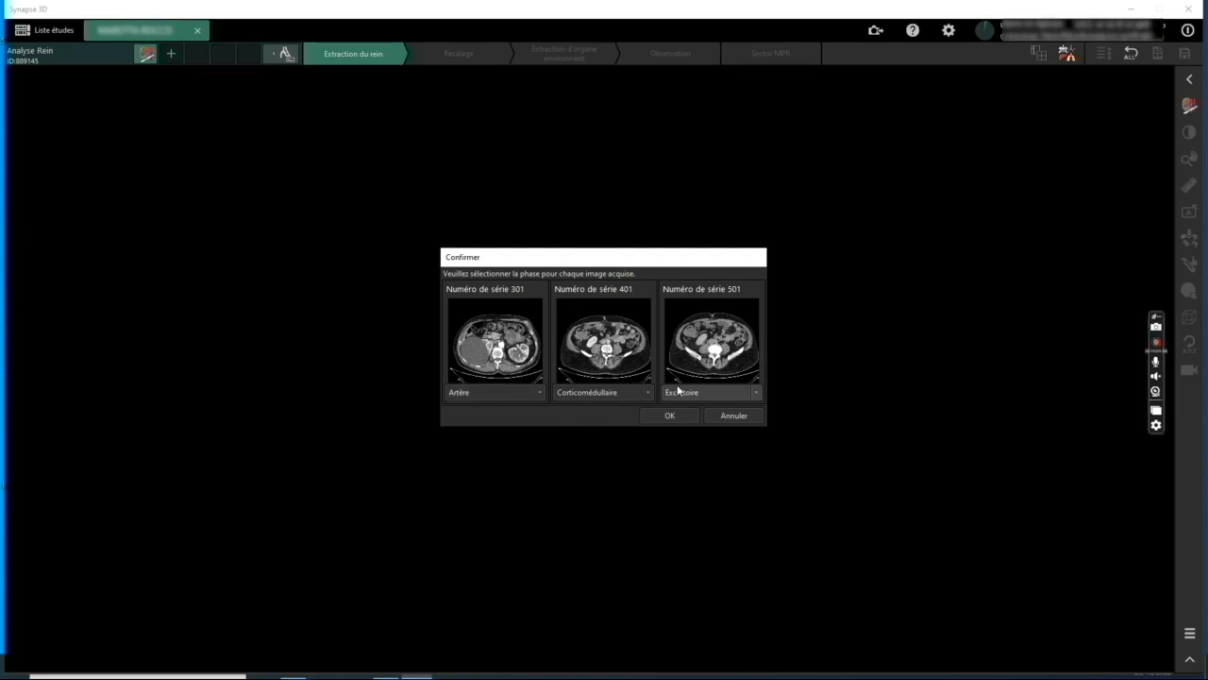
pyautogui.click(681, 419)
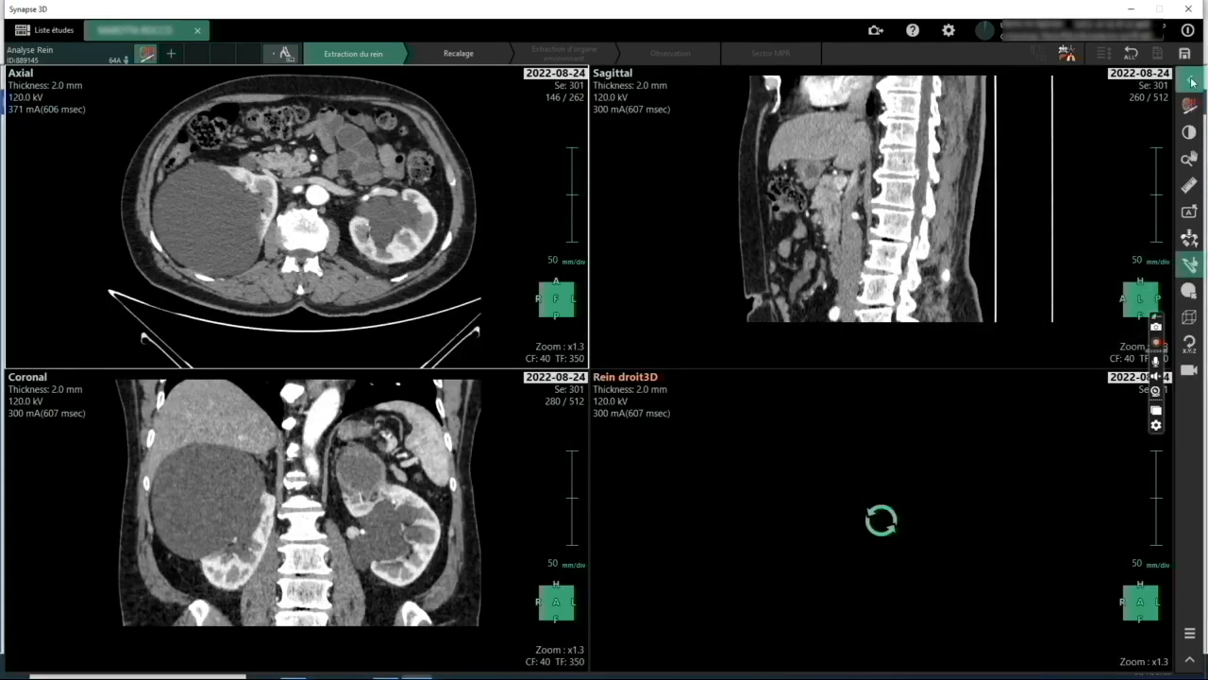
# Set the left kidney as the extraction target and check its mask across the axial slices
pyautogui.click(1153, 145)
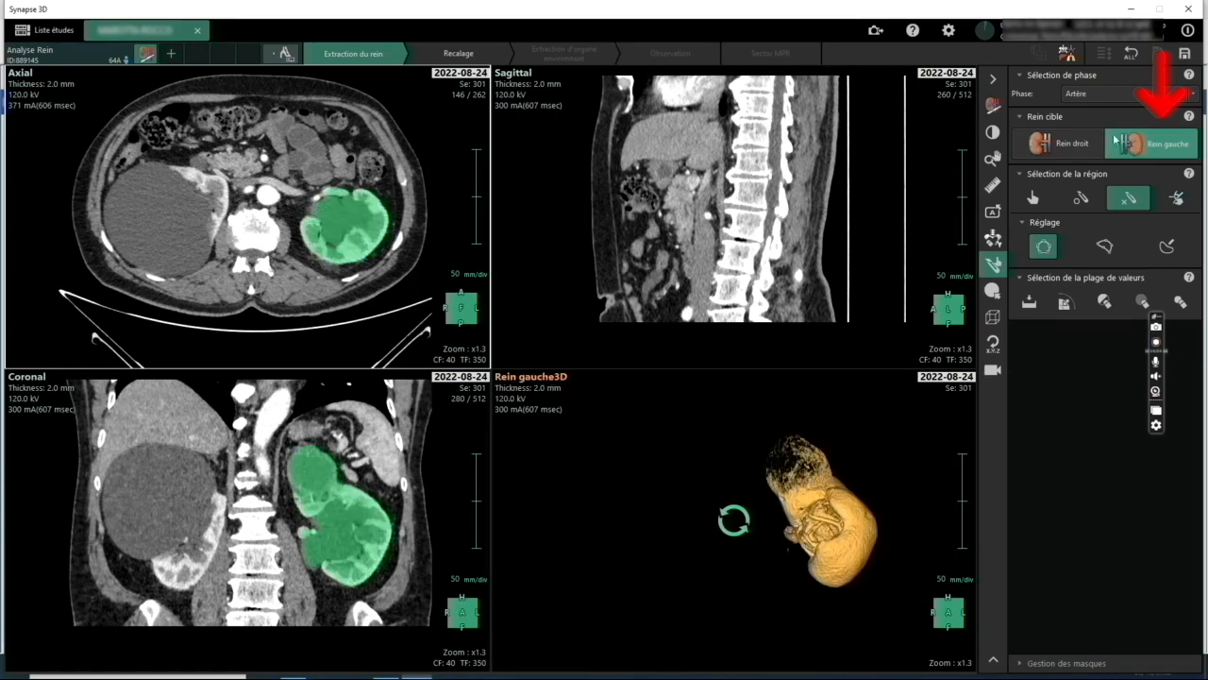
pyautogui.click(993, 79)
pyautogui.scroll(-14, 500, 241)
pyautogui.scroll(-20, 500, 241)
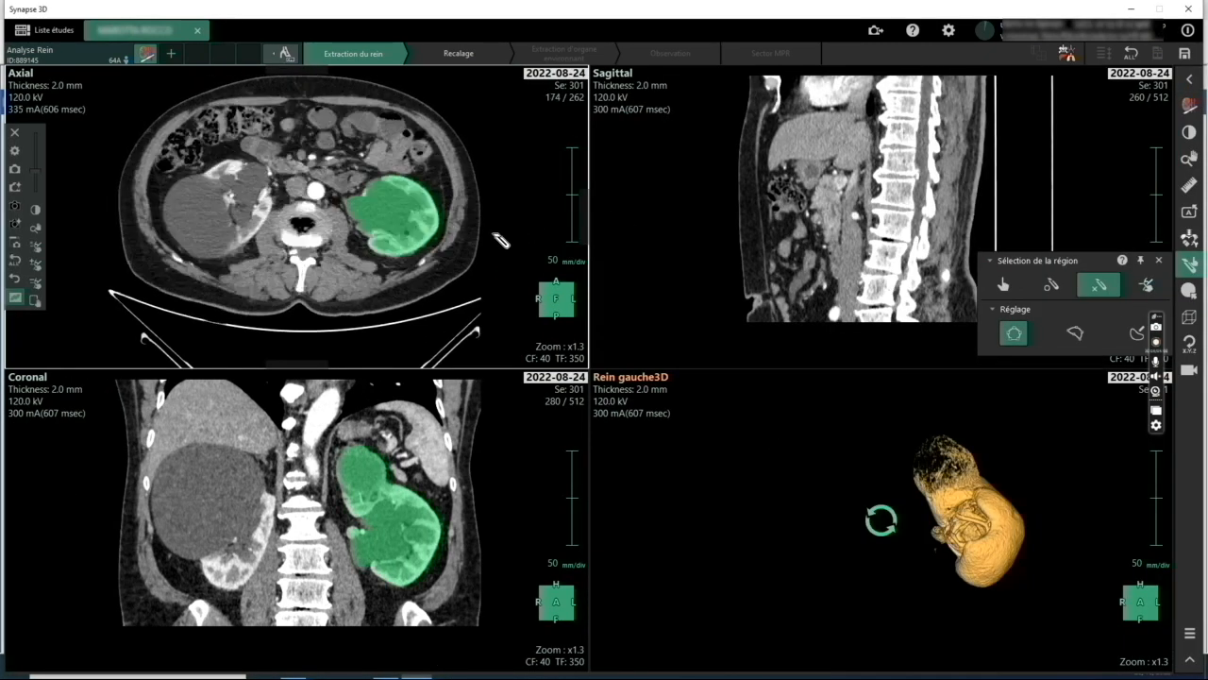
pyautogui.scroll(20, 500, 241)
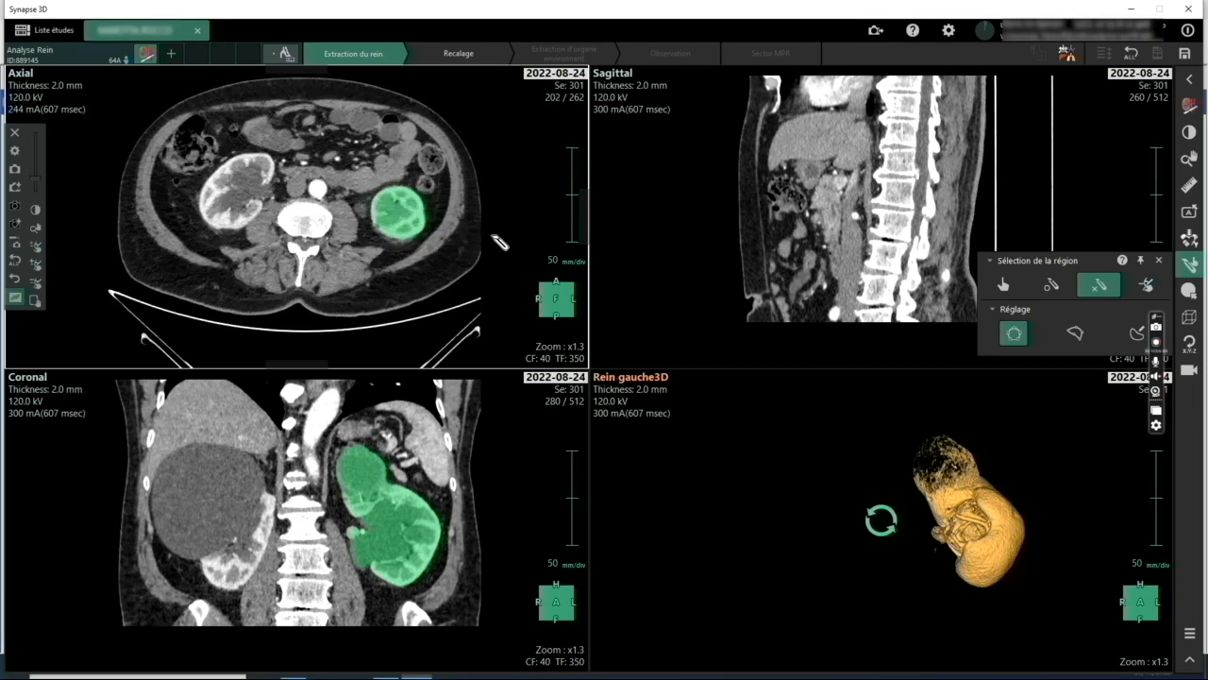
pyautogui.scroll(20, 500, 242)
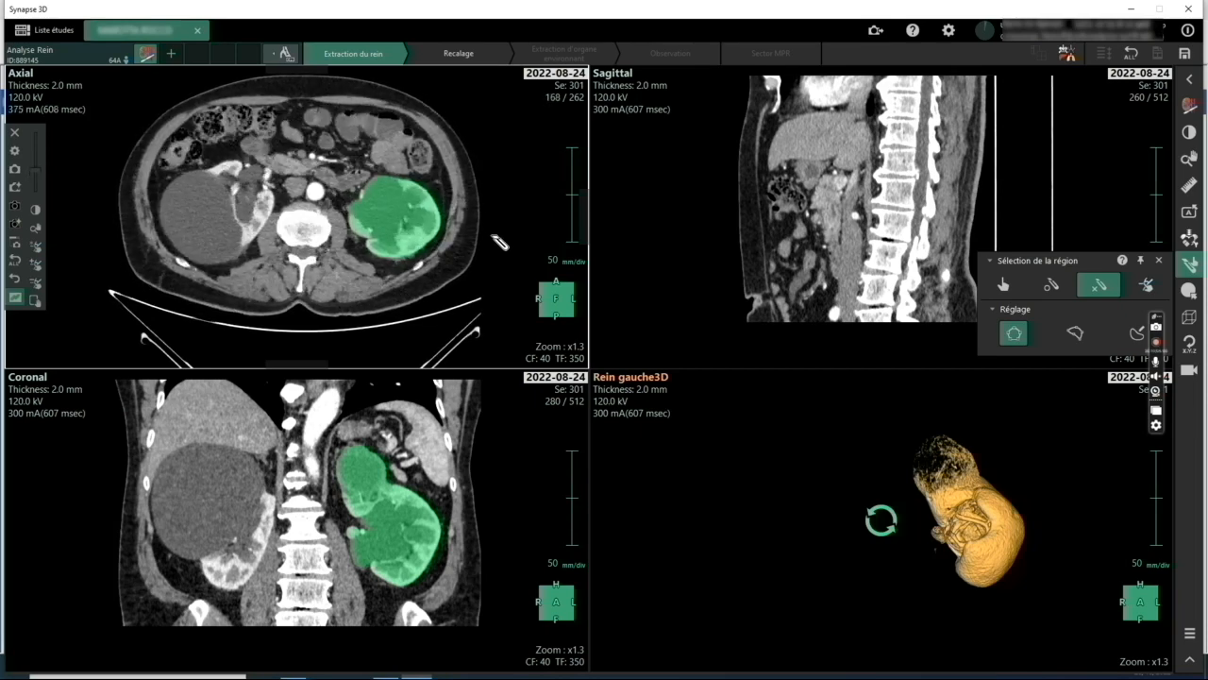
pyautogui.scroll(20, 501, 242)
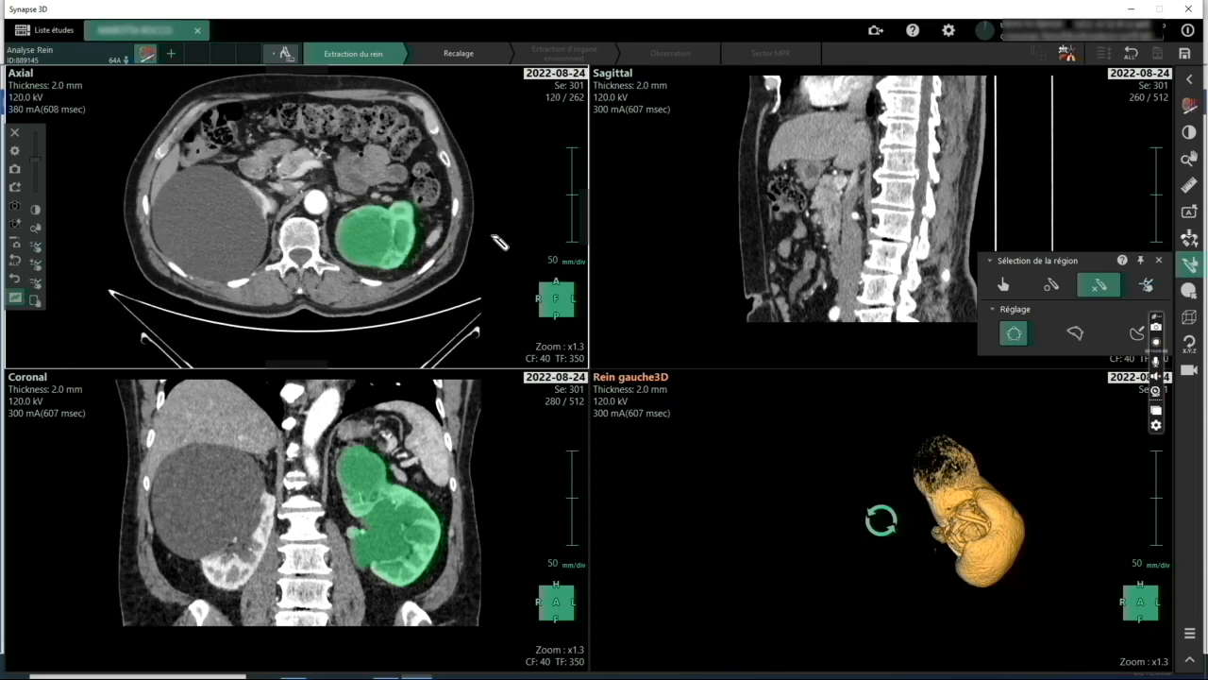
pyautogui.scroll(20, 500, 242)
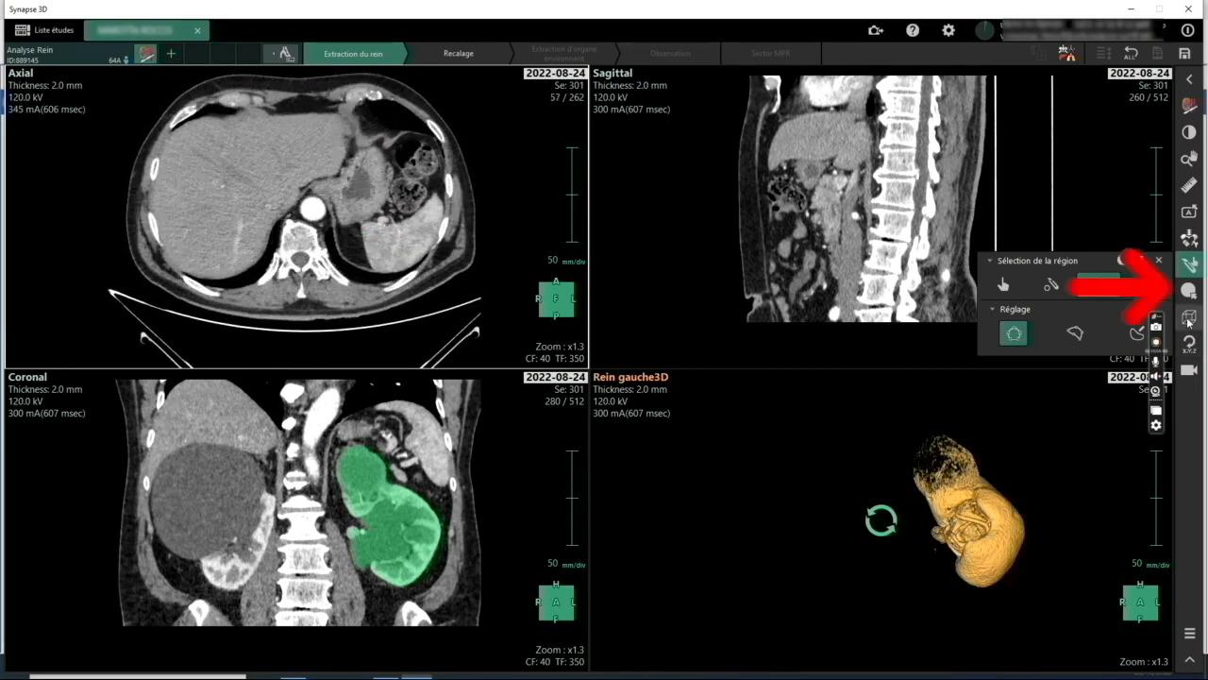
# Set up the spherical mask editing tool in add mode with a smaller brush size
pyautogui.click(1189, 291)
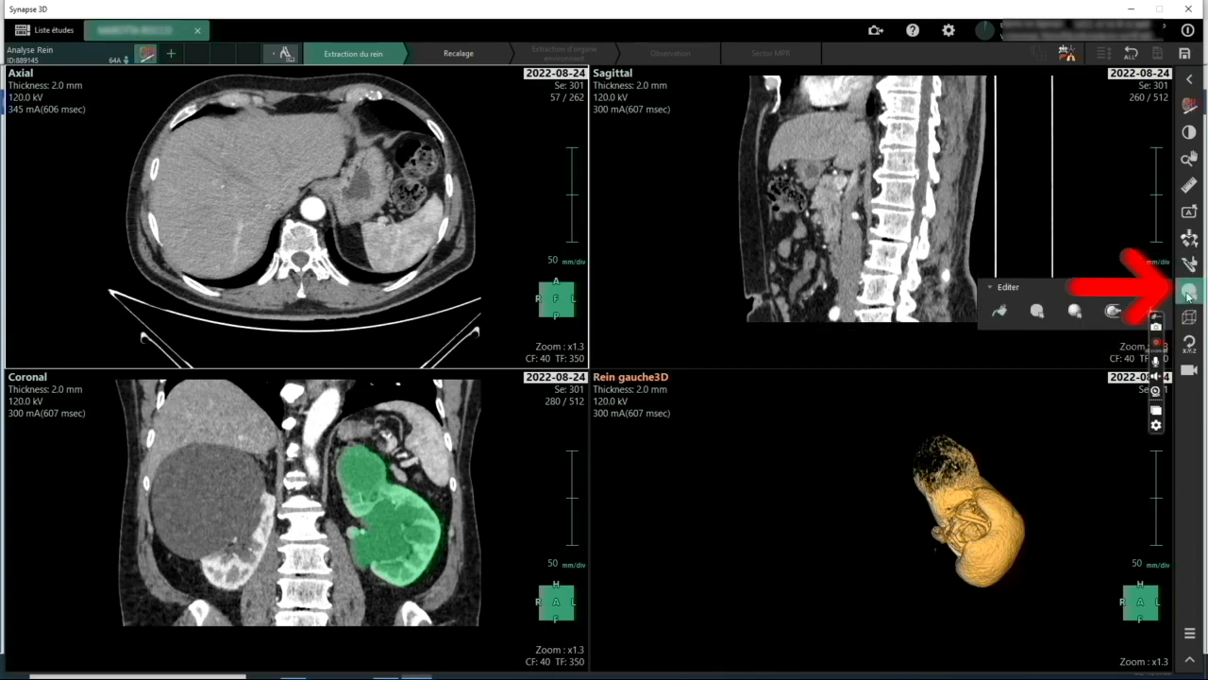
pyautogui.click(1073, 325)
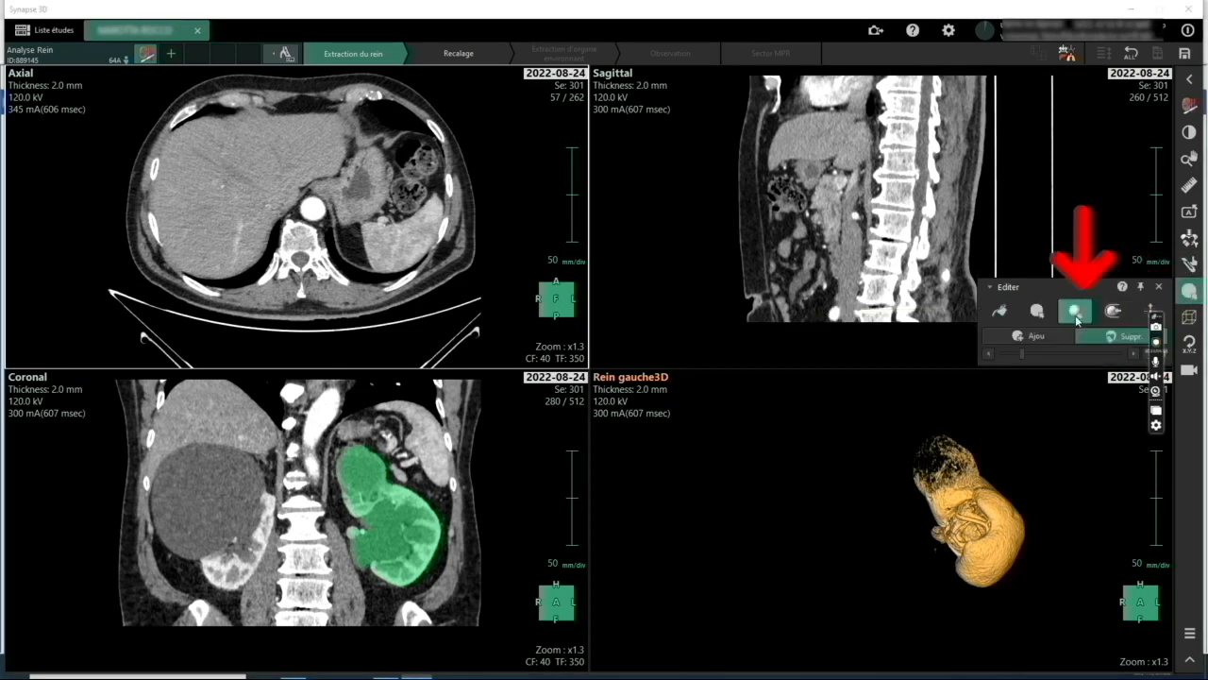
pyautogui.click(1055, 336)
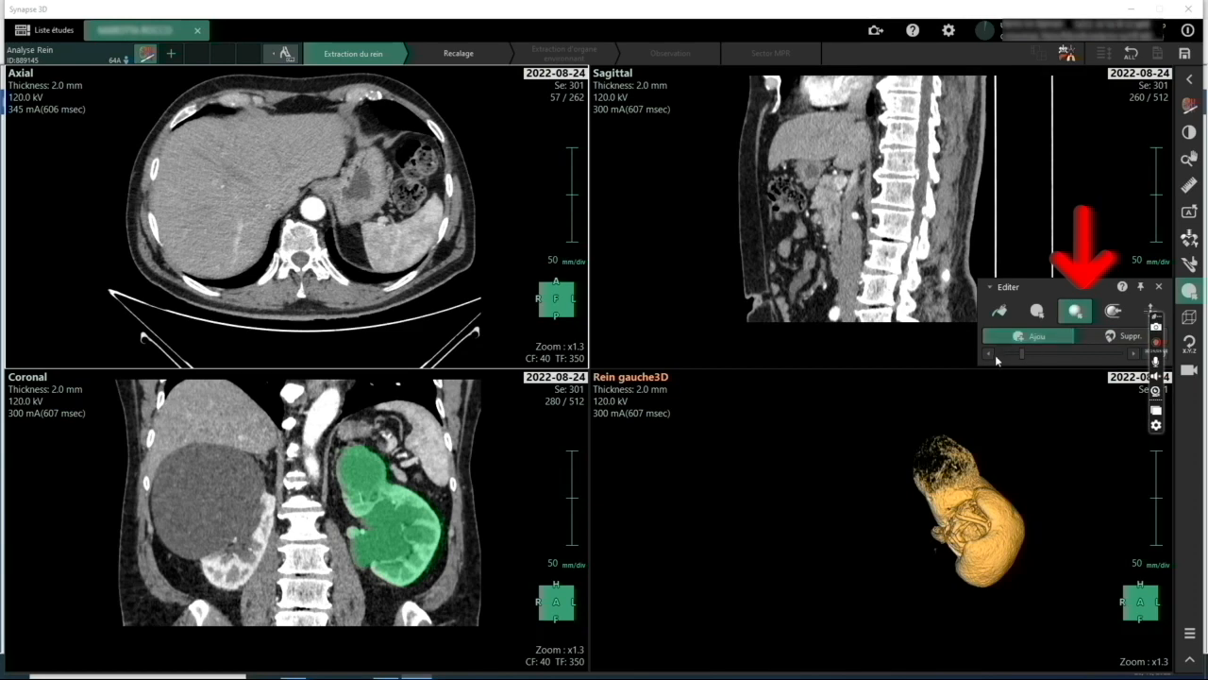
pyautogui.click(991, 354)
pyautogui.click(991, 354)
pyautogui.click(991, 354)
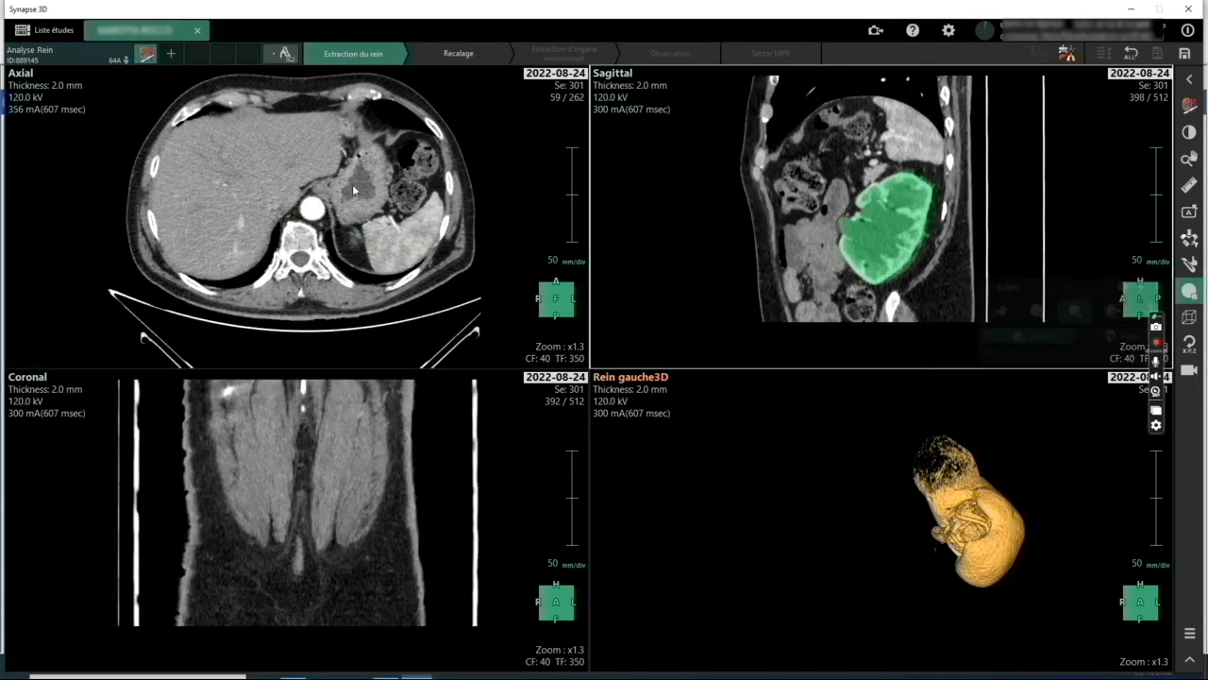
# Fill the gaps in the left kidney mask with the spherical brush on successive coronal slices
pyautogui.scroll(4, 352, 184)
pyautogui.click(361, 535)
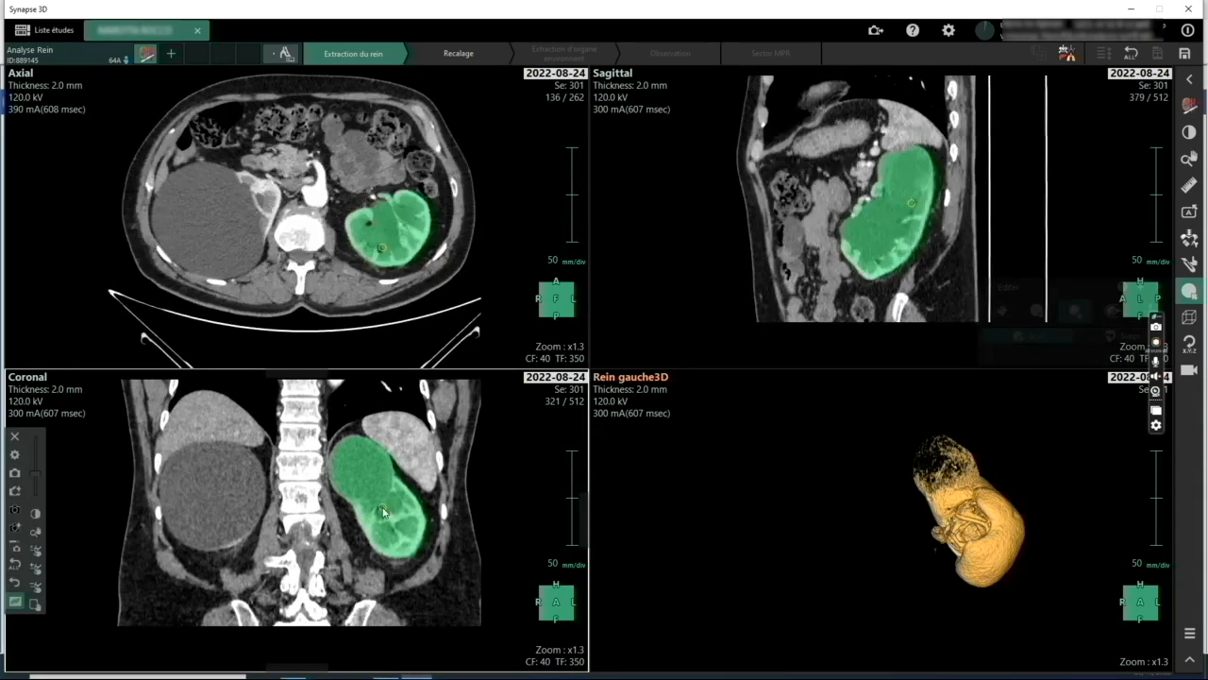
pyautogui.scroll(5, 379, 519)
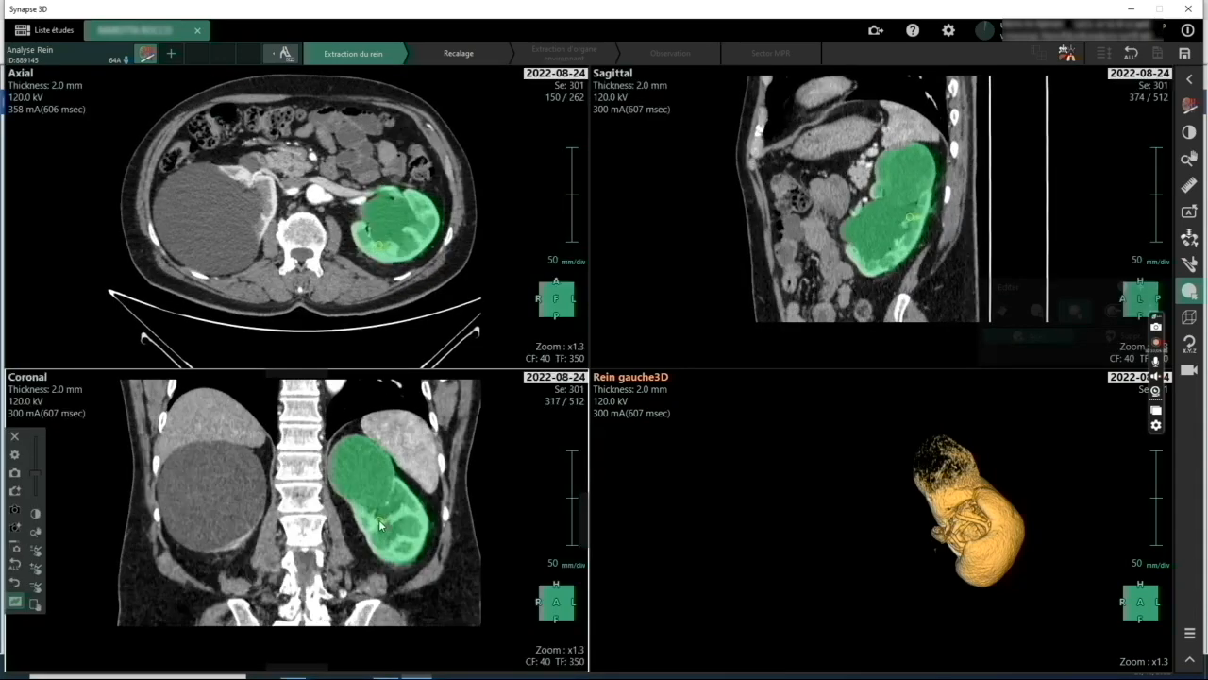
pyautogui.scroll(3, 380, 520)
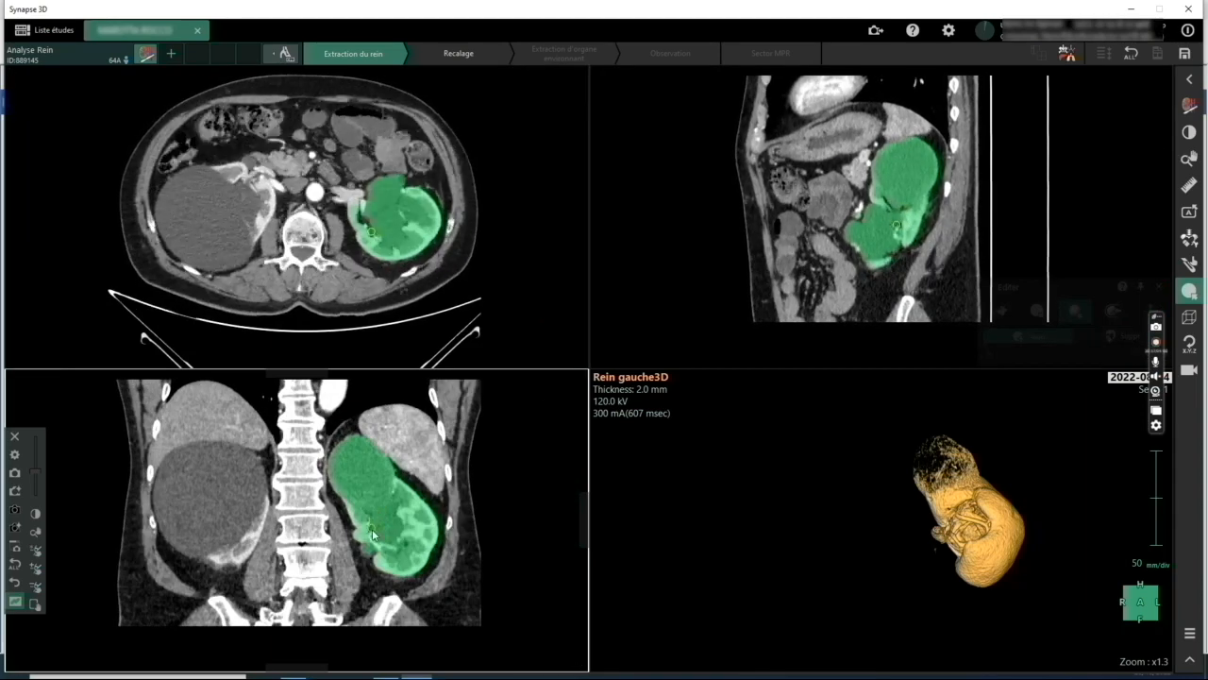
pyautogui.scroll(-2, 376, 521)
pyautogui.scroll(7, 376, 519)
pyautogui.moveTo(378, 517); pyautogui.dragTo(372, 515)
pyautogui.scroll(6, 373, 513)
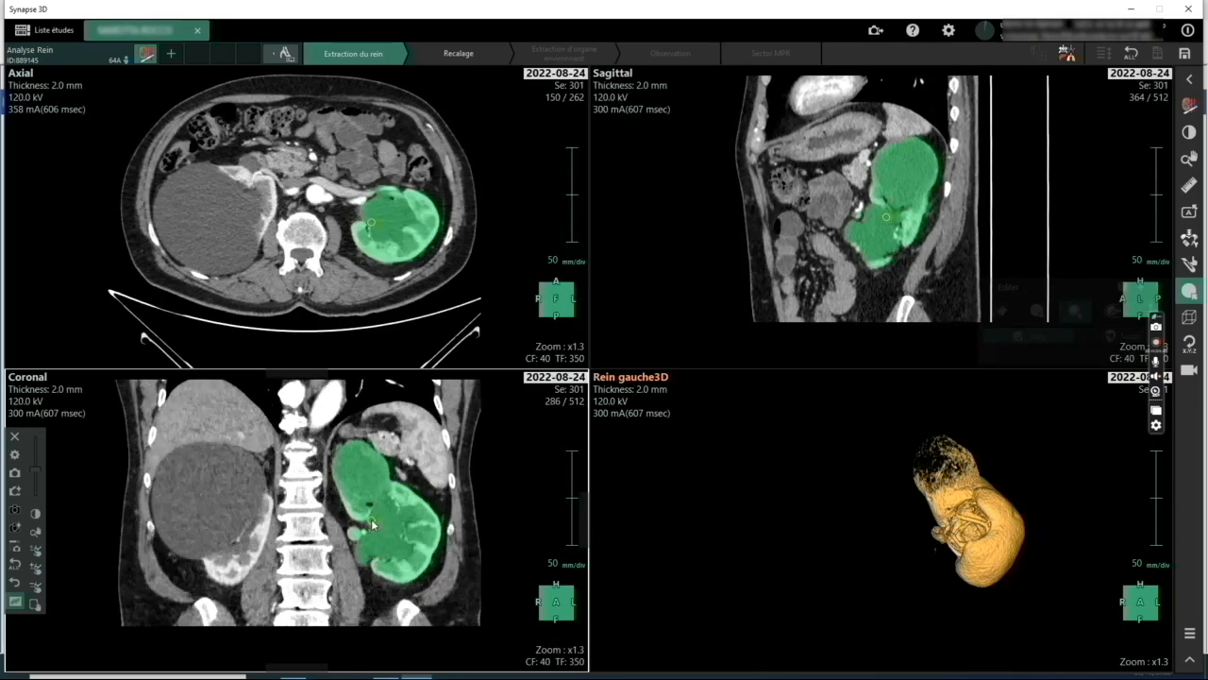
# Go to the Recalage stage and manually adjust the Corticomédullaire image over the Artère image in the axial and coronal views
pyautogui.click(453, 54)
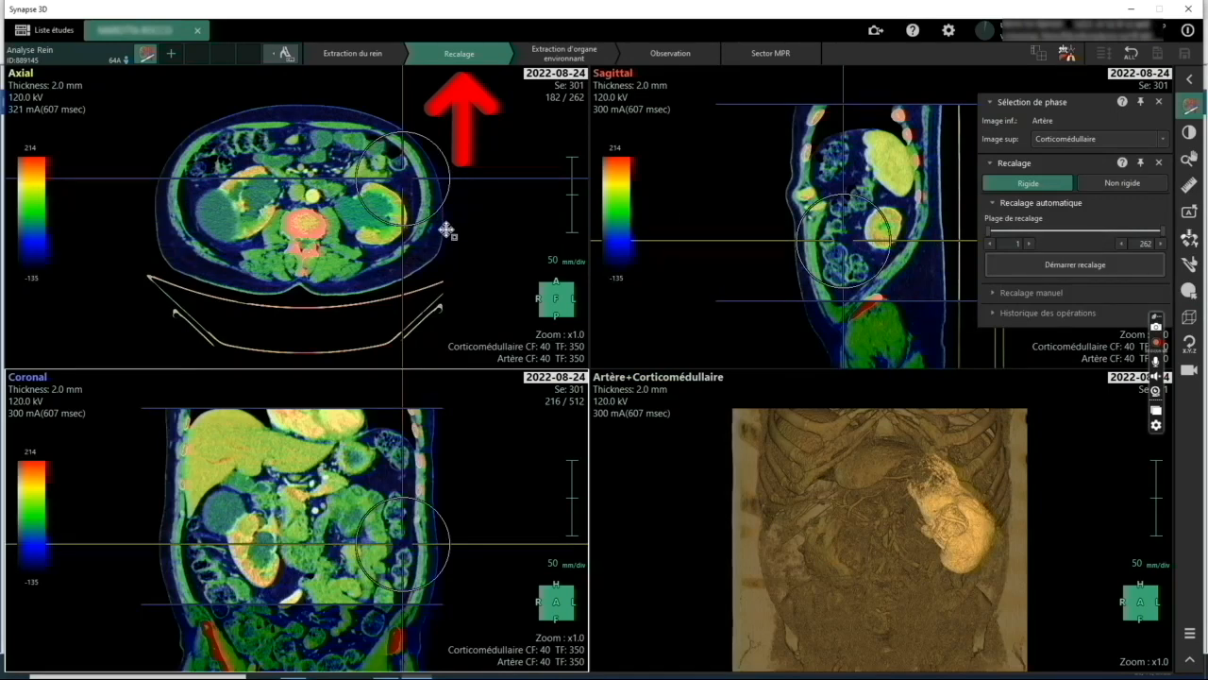
pyautogui.moveTo(452, 225)
pyautogui.mouseDown()
pyautogui.moveTo(455, 267)
pyautogui.moveTo(446, 151)
pyautogui.moveTo(449, 255)
pyautogui.mouseUp()
pyautogui.moveTo(431, 547); pyautogui.dragTo(430, 511)
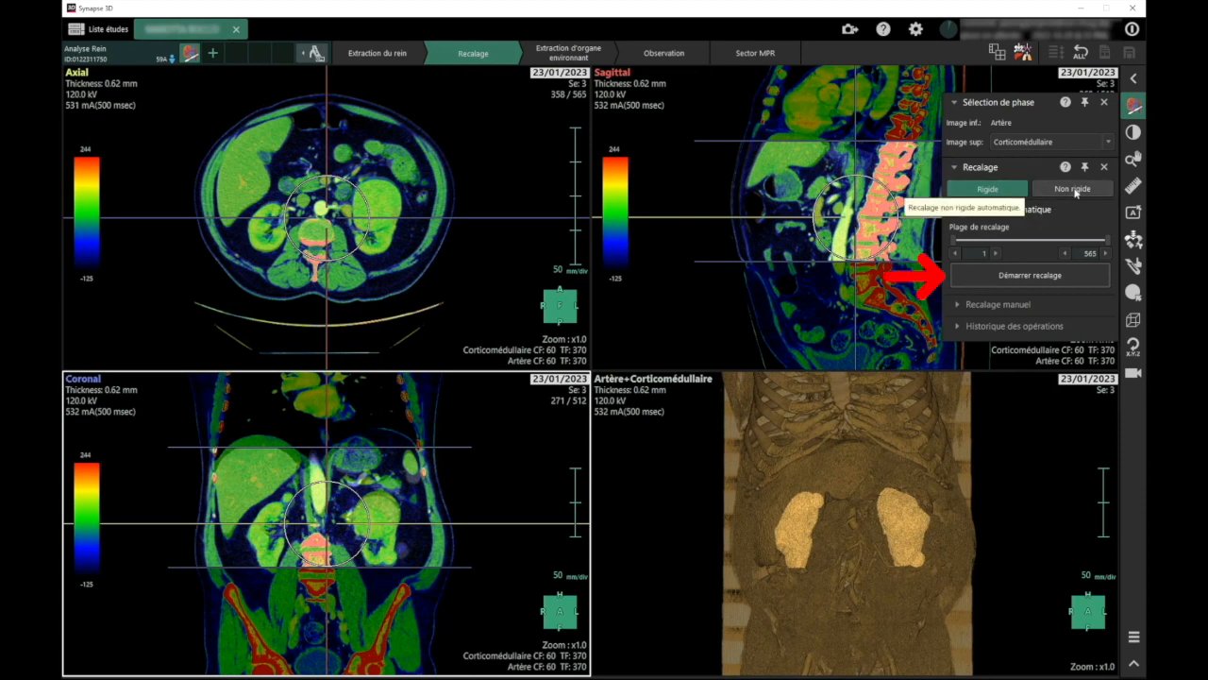
# Run the automatic rigid registration of the Corticomédullaire phase onto the Artère phase over slices 1 to 565
pyautogui.click(1027, 276)
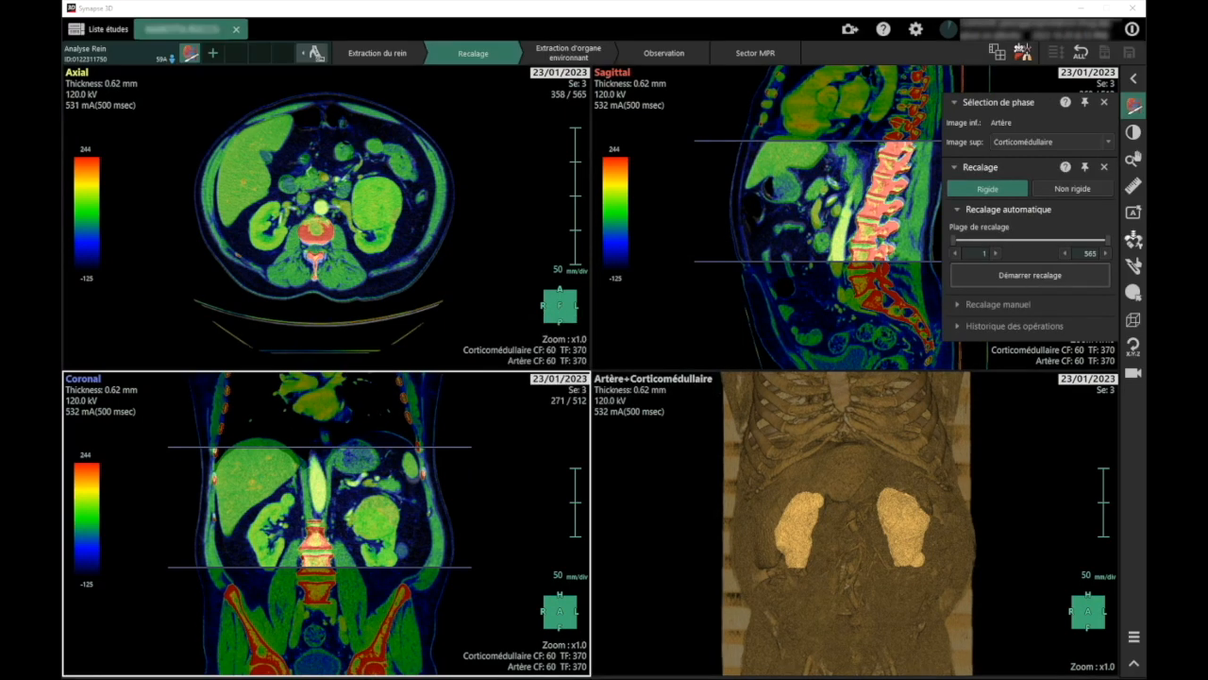
pyautogui.click(1028, 174)
pyautogui.click(1039, 278)
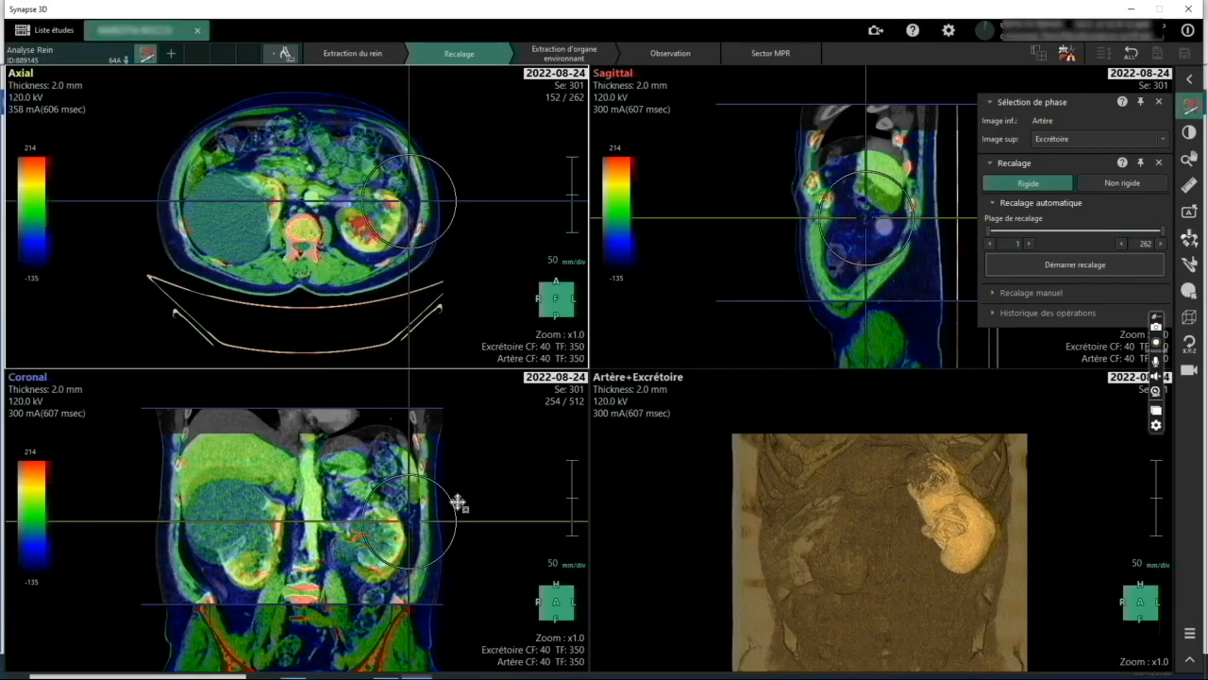
# Manually align the Excrétoire image with the Artère image around the left kidney in the coronal and sagittal views
pyautogui.scroll(-5, 463, 510)
pyautogui.scroll(-2, 467, 483)
pyautogui.moveTo(479, 590); pyautogui.dragTo(475, 577)
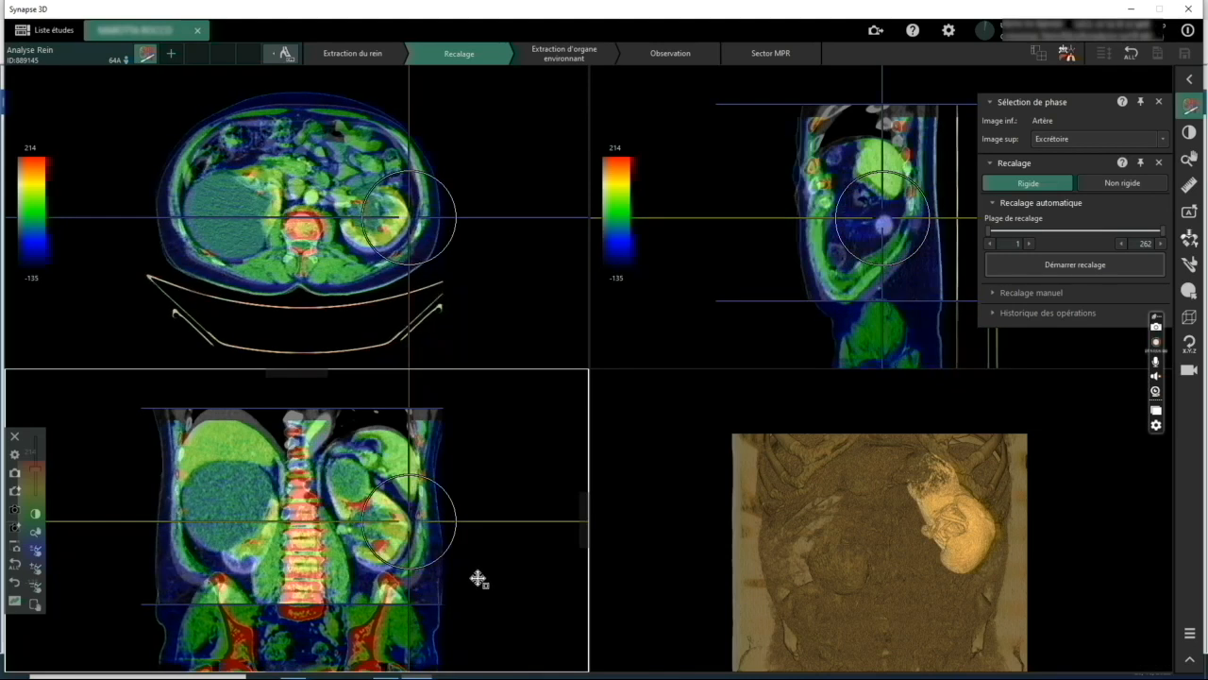
pyautogui.moveTo(375, 553); pyautogui.dragTo(378, 558)
pyautogui.moveTo(462, 567); pyautogui.dragTo(466, 566)
pyautogui.moveTo(873, 215); pyautogui.dragTo(866, 245)
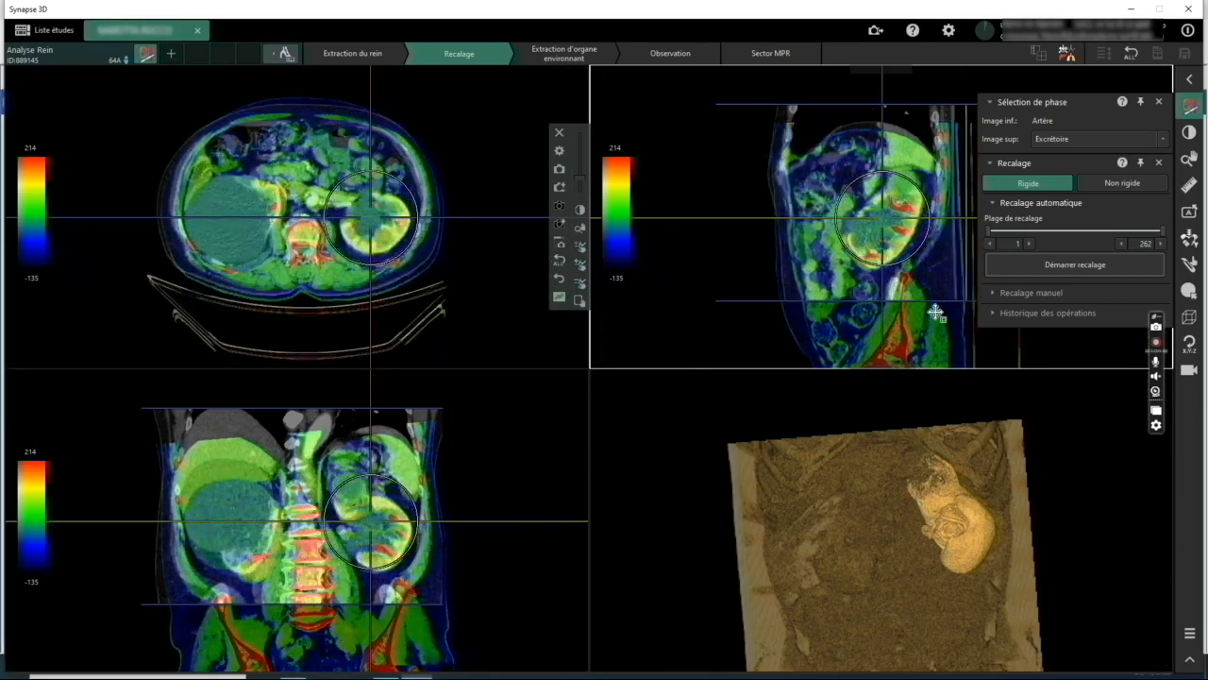
# In the surrounding organ extraction stage, extract the left renal artery by tracking, with start point and direction set just beyond the aorta
pyautogui.click(564, 55)
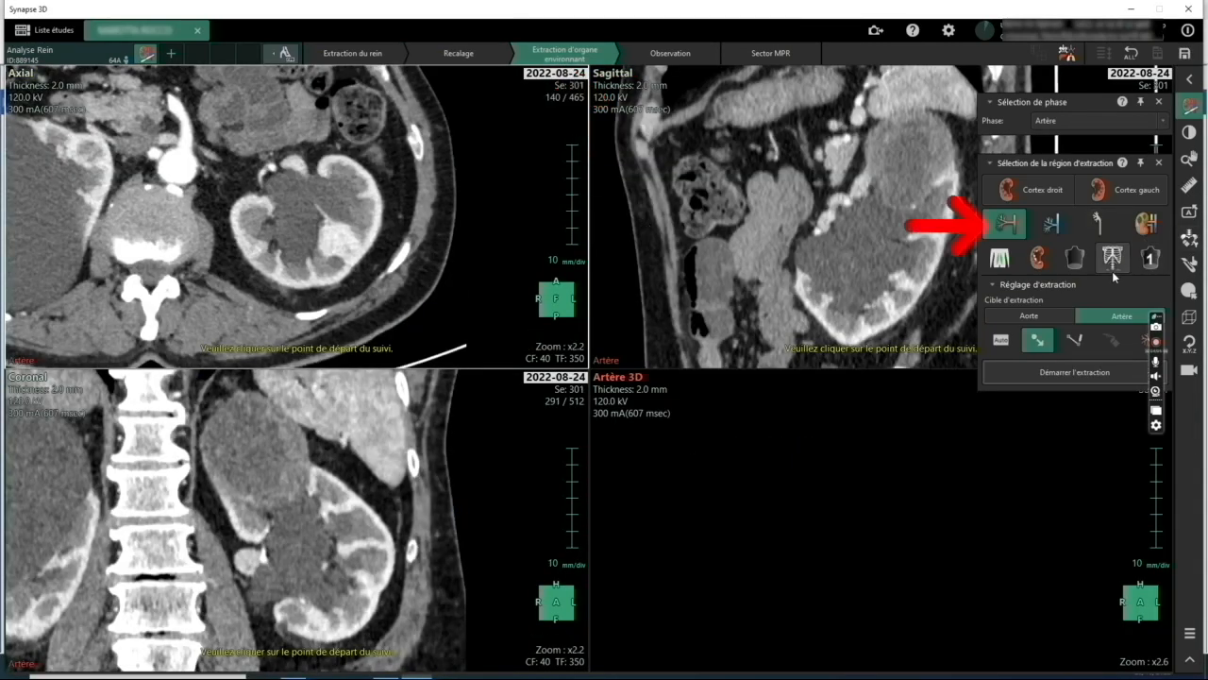
pyautogui.click(1015, 226)
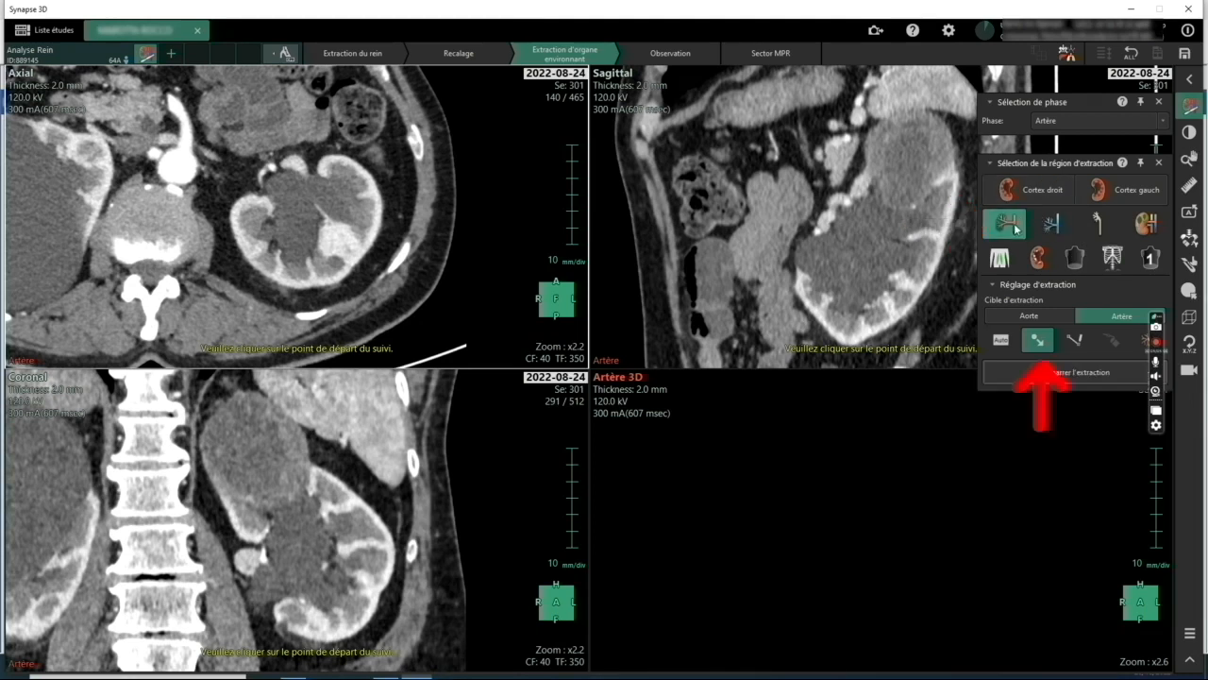
pyautogui.scroll(-16, 234, 209)
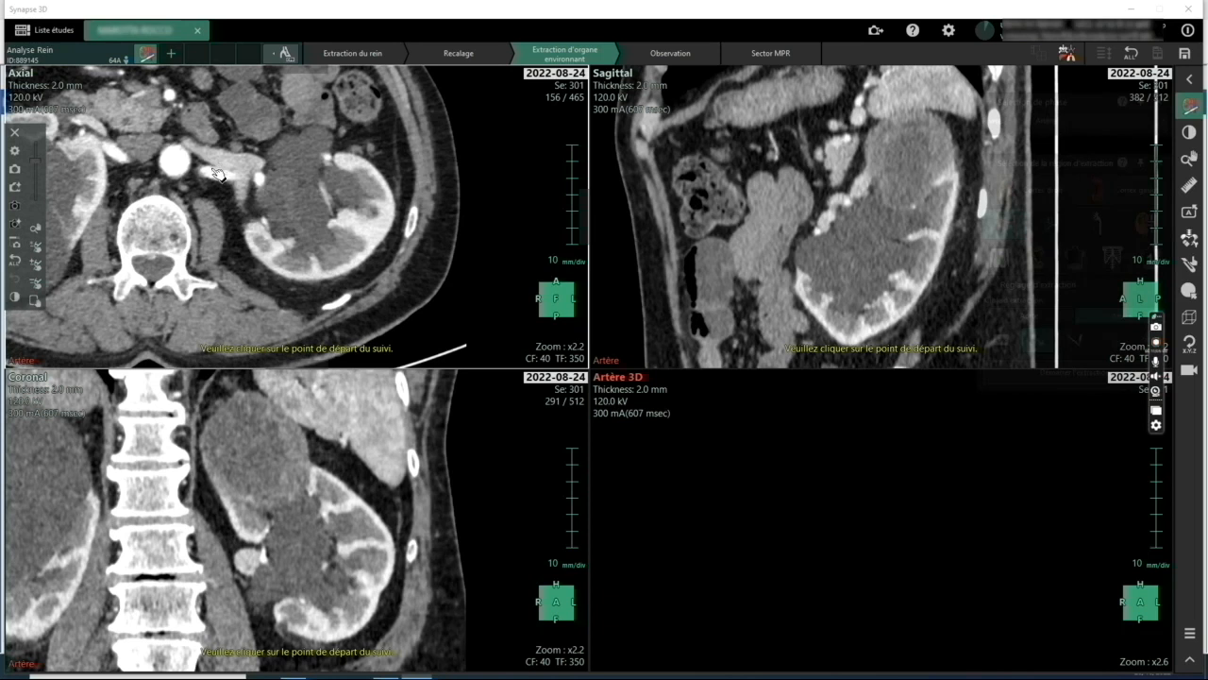
pyautogui.scroll(2, 218, 175)
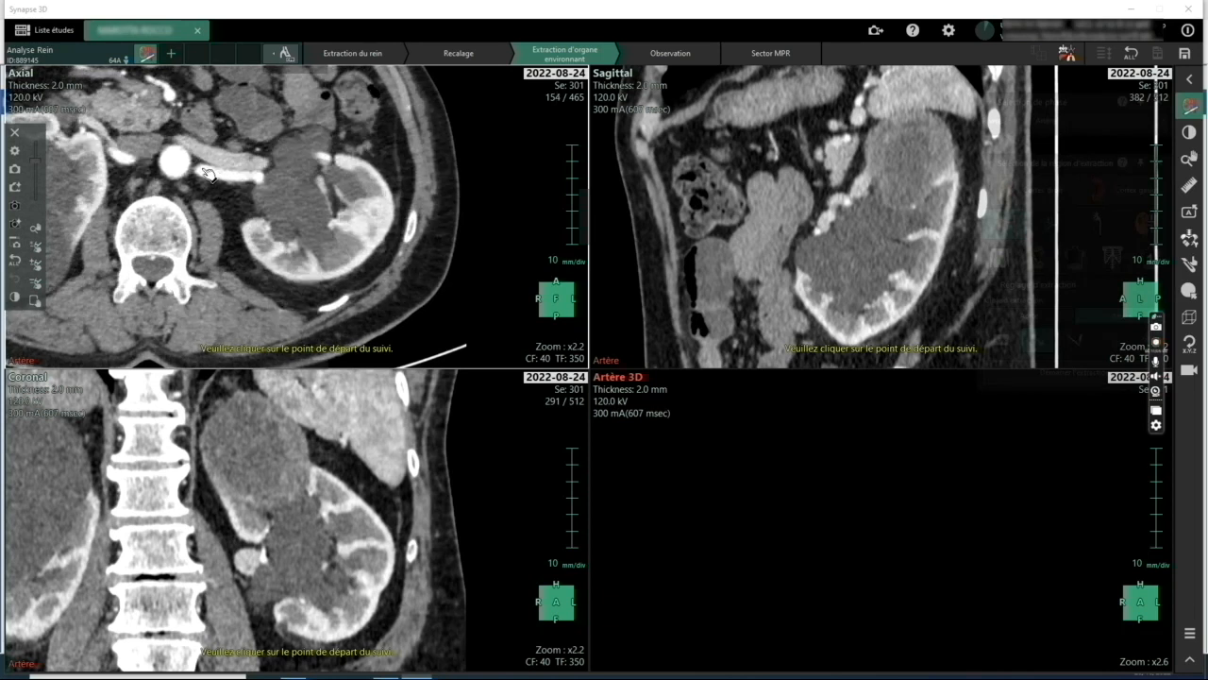
pyautogui.click(202, 168)
pyautogui.click(225, 177)
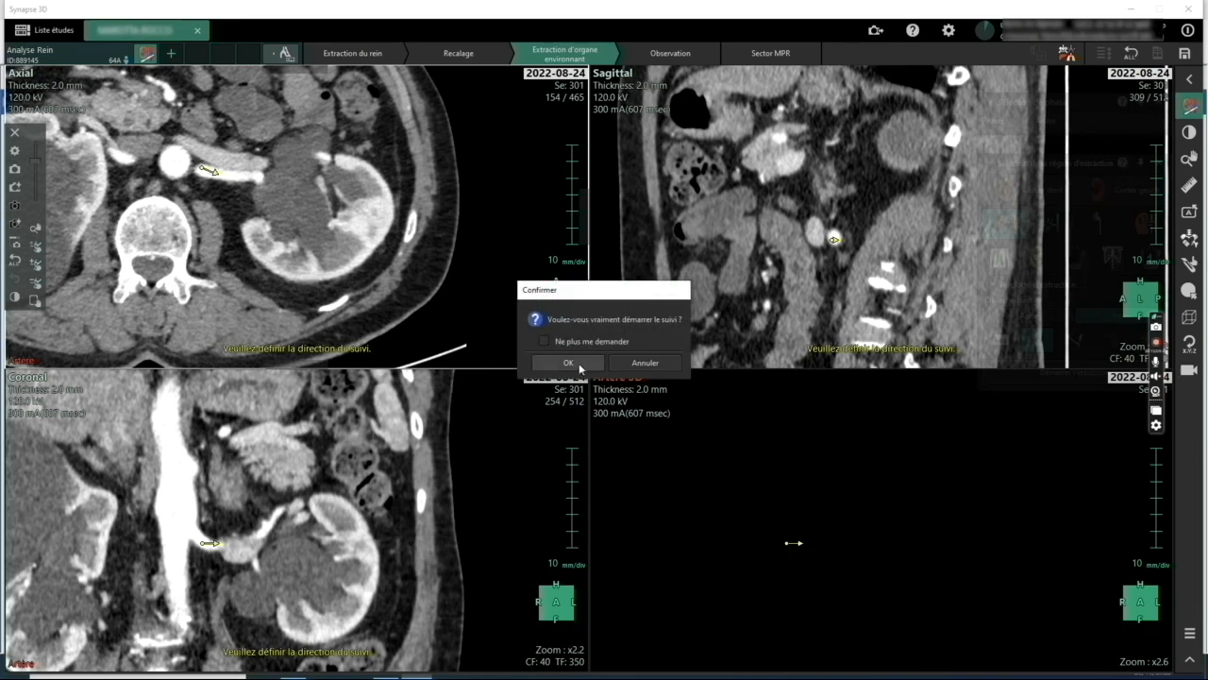
pyautogui.click(570, 363)
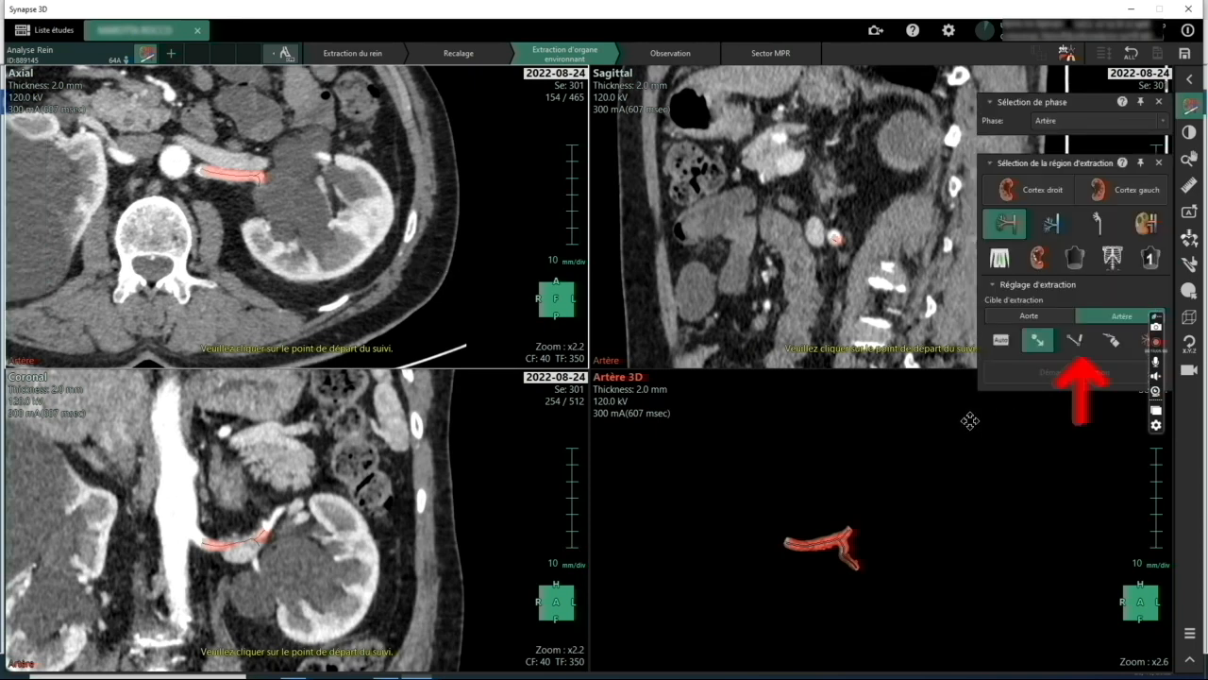
# Extract the posterior lower branch of the left renal artery by path through the axial slices, with 4.2 mm start and end diameters
pyautogui.click(1075, 341)
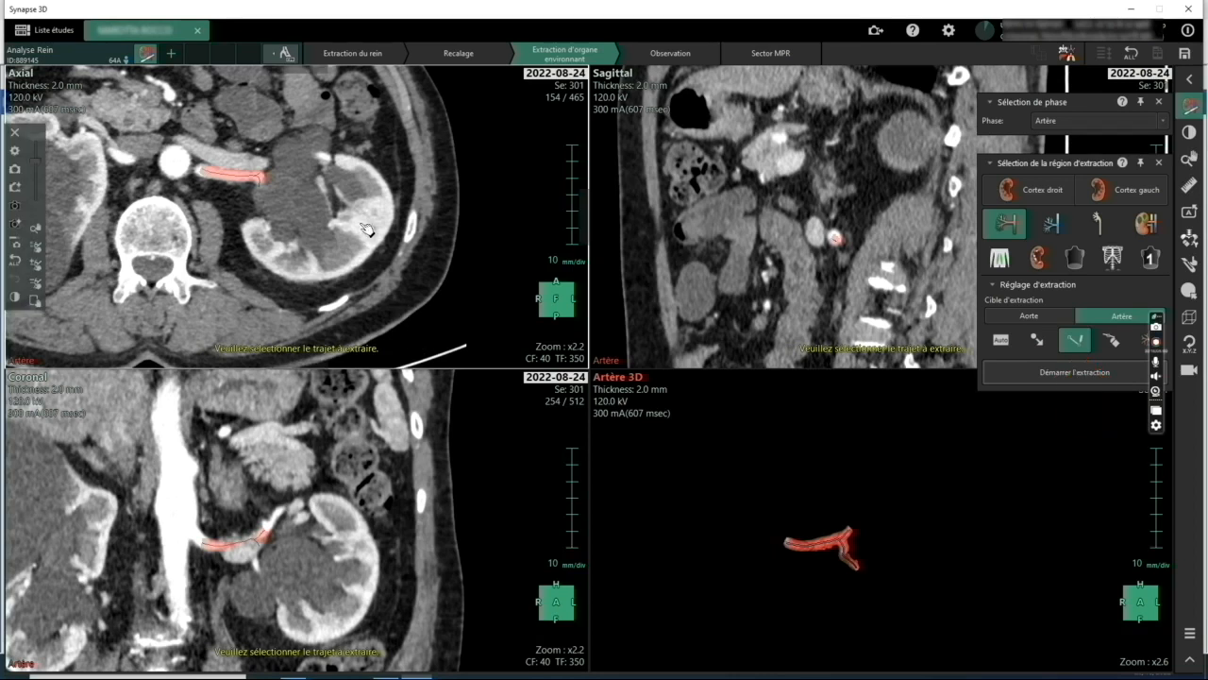
pyautogui.scroll(-5, 367, 228)
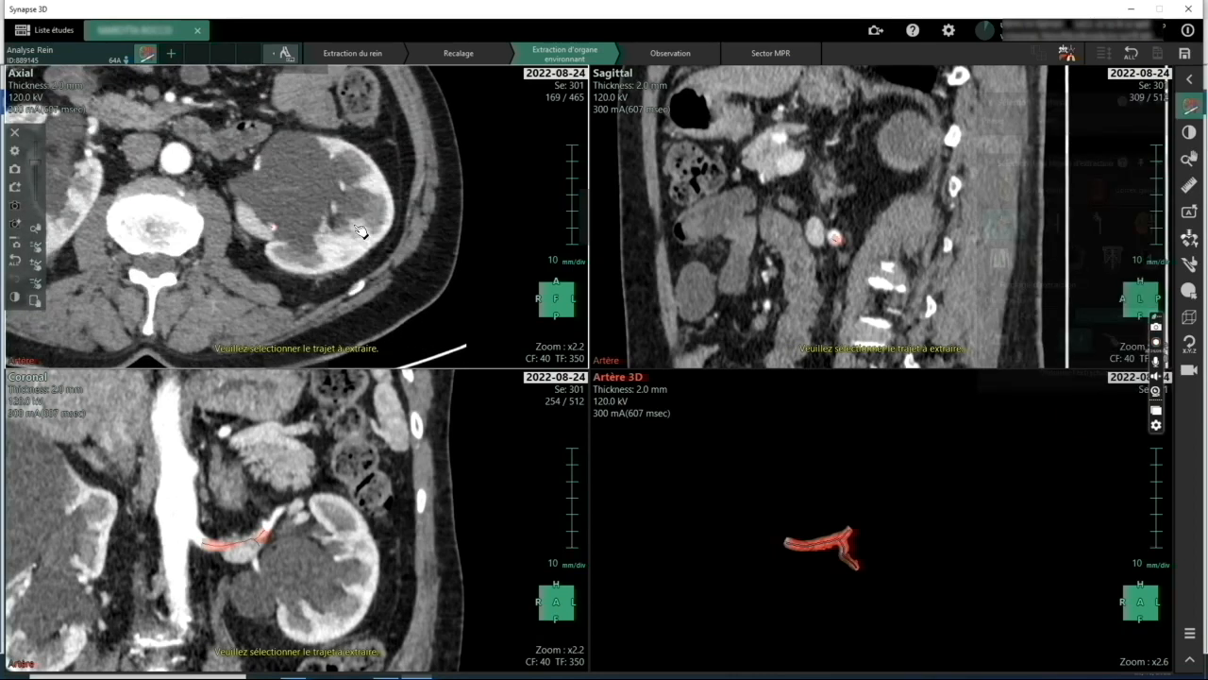
pyautogui.click(280, 234)
pyautogui.scroll(-3, 293, 237)
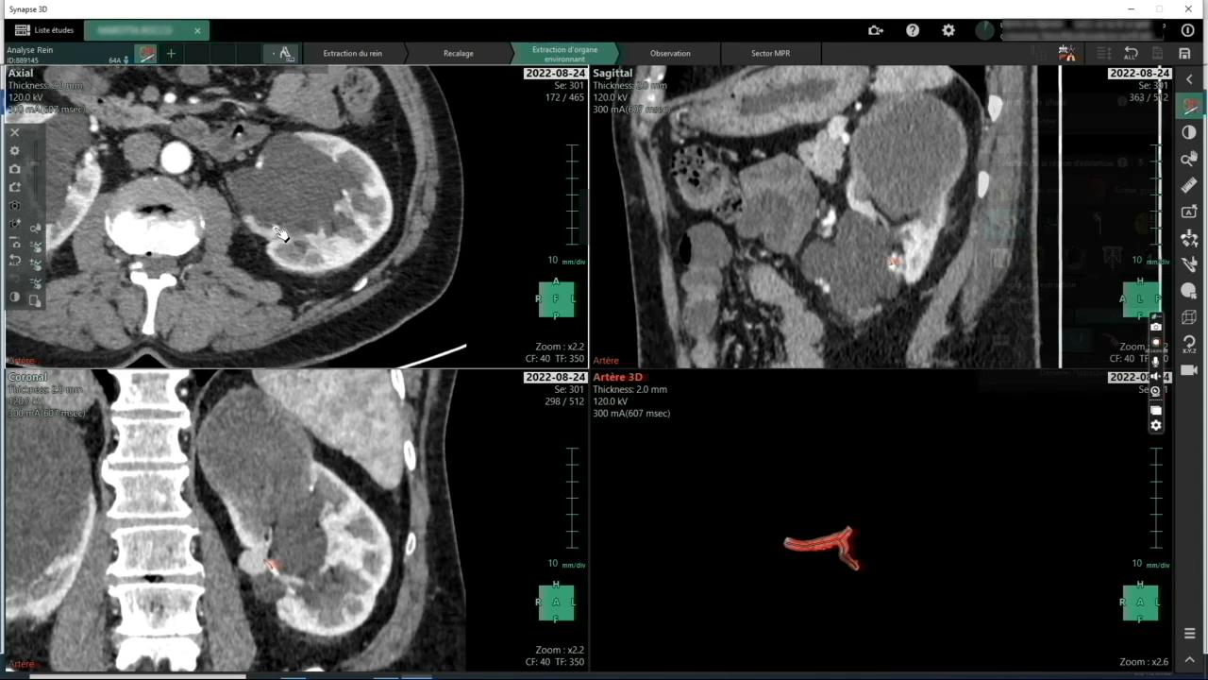
pyautogui.click(284, 237)
pyautogui.scroll(-3, 302, 251)
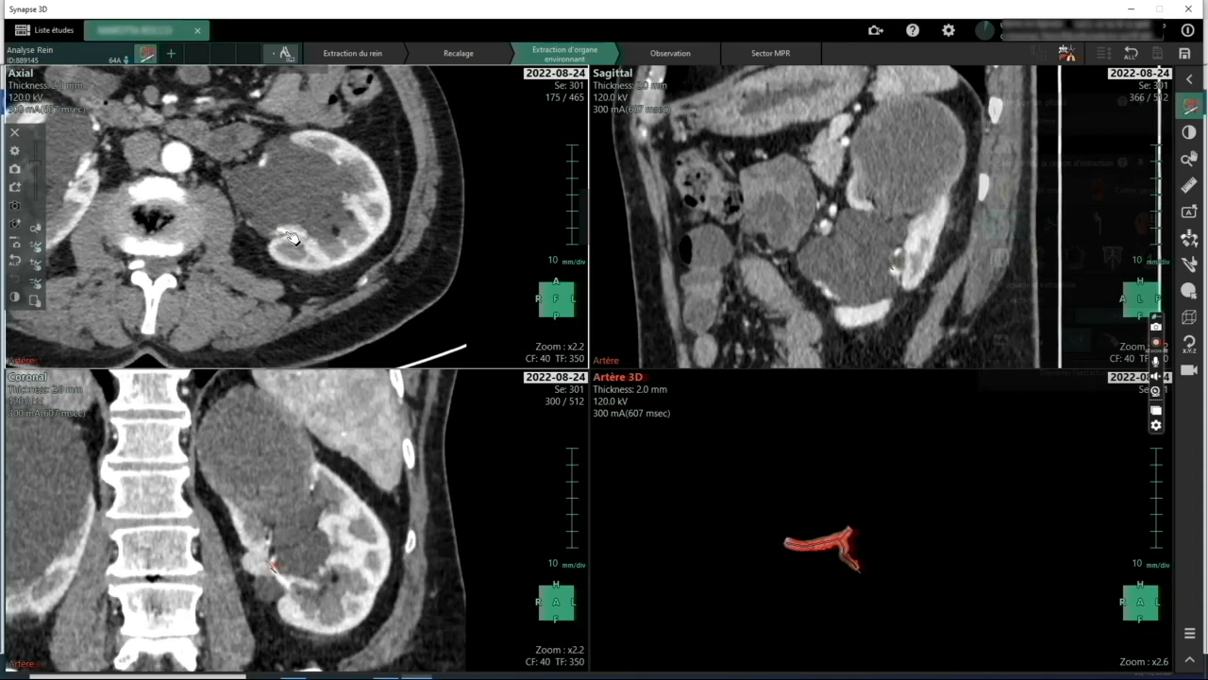
pyautogui.click(290, 236)
pyautogui.click(299, 236)
pyautogui.click(305, 237)
pyautogui.scroll(-5, 338, 257)
pyautogui.click(327, 235)
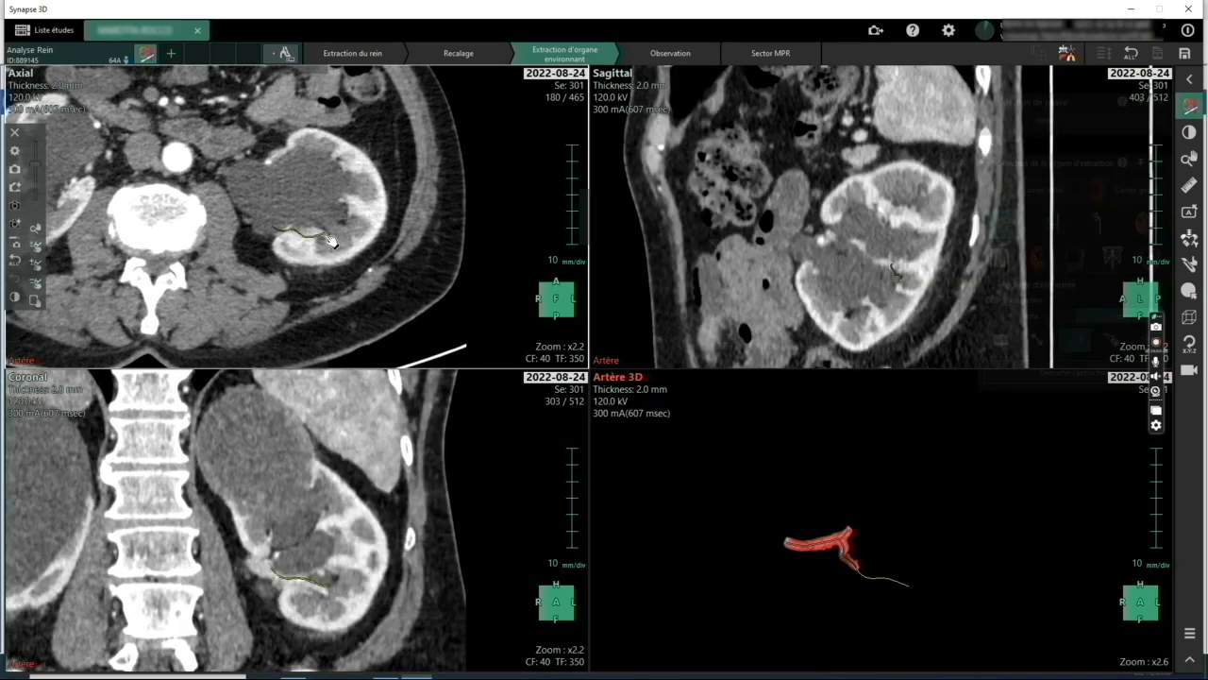
pyautogui.scroll(-6, 331, 240)
pyautogui.doubleClick(334, 238)
pyautogui.click(574, 387)
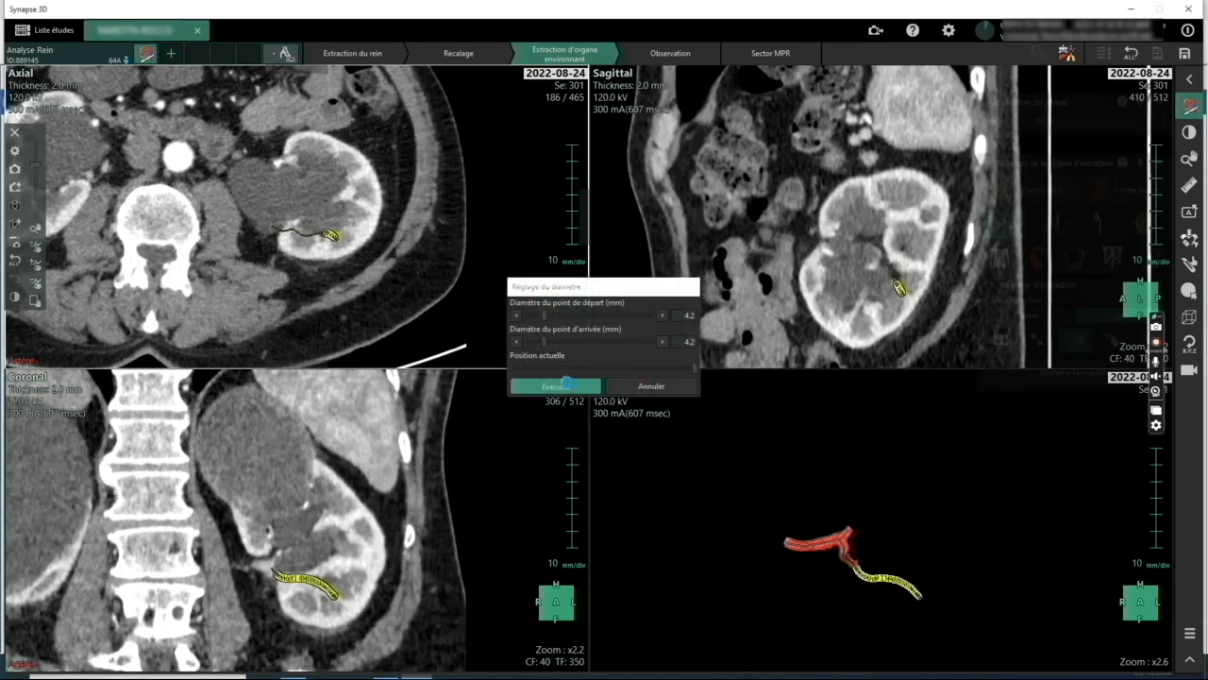
# Extract by path the posterior middle branch, tracing it from the extracted artery up through axial slices 164 to 152
pyautogui.scroll(15, 307, 259)
pyautogui.scroll(7, 306, 259)
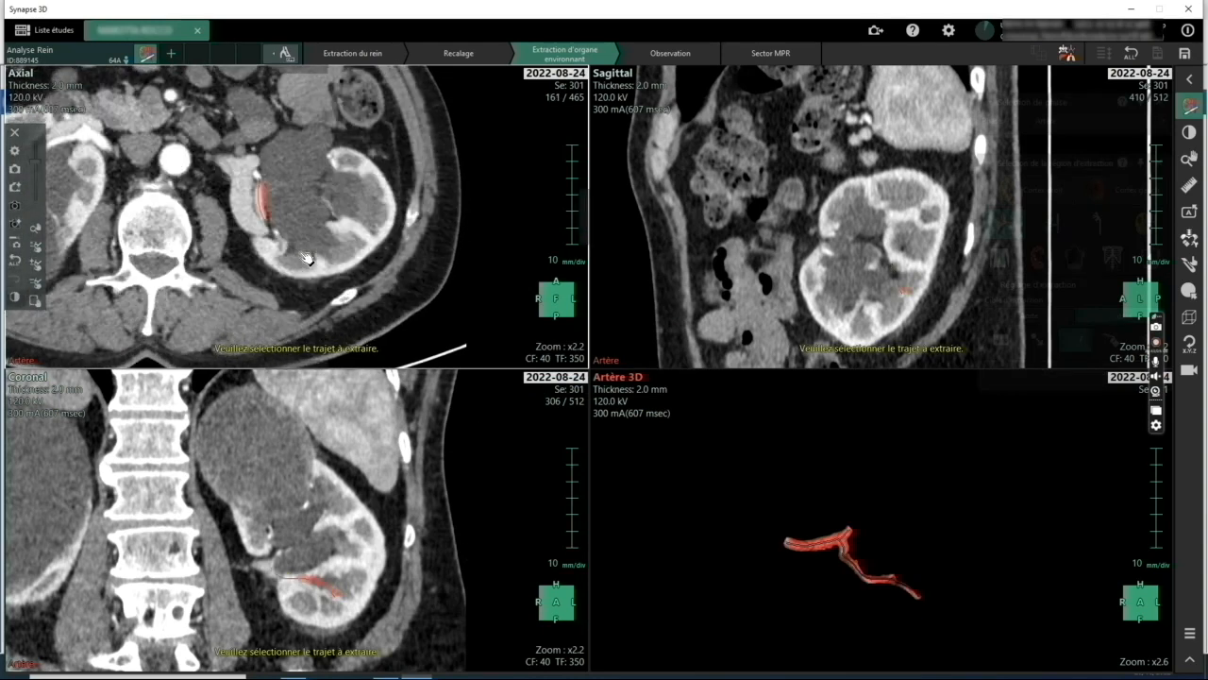
pyautogui.click(275, 234)
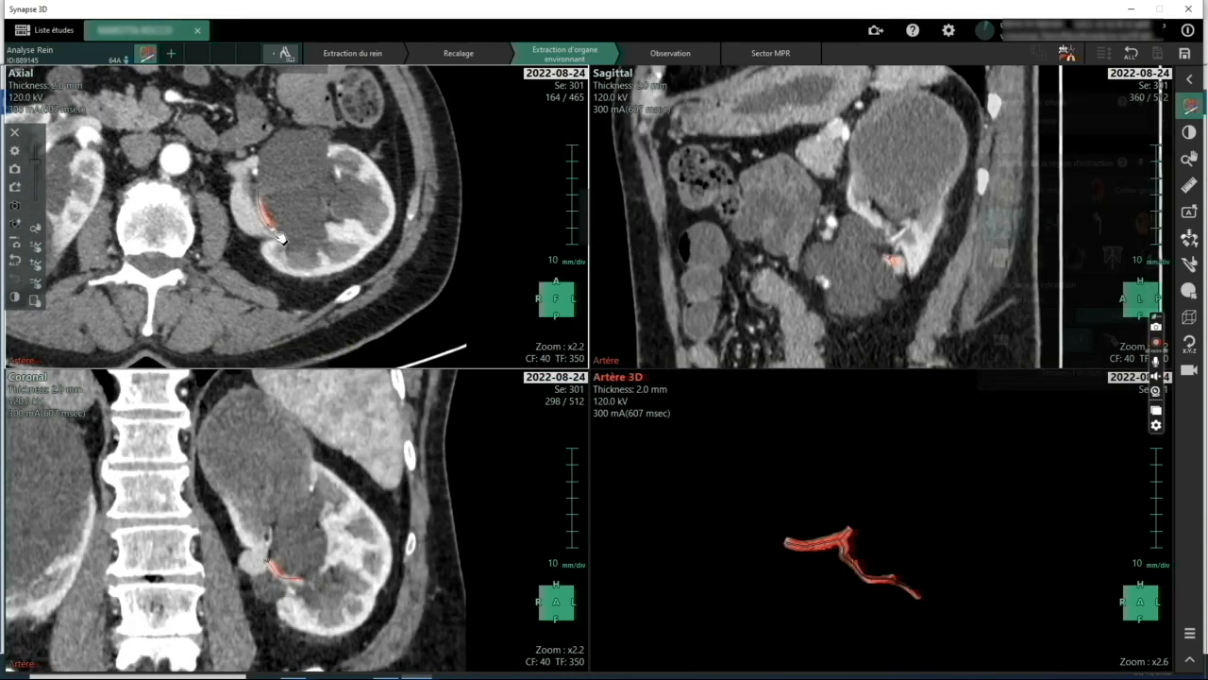
pyautogui.scroll(5, 286, 243)
pyautogui.click(286, 244)
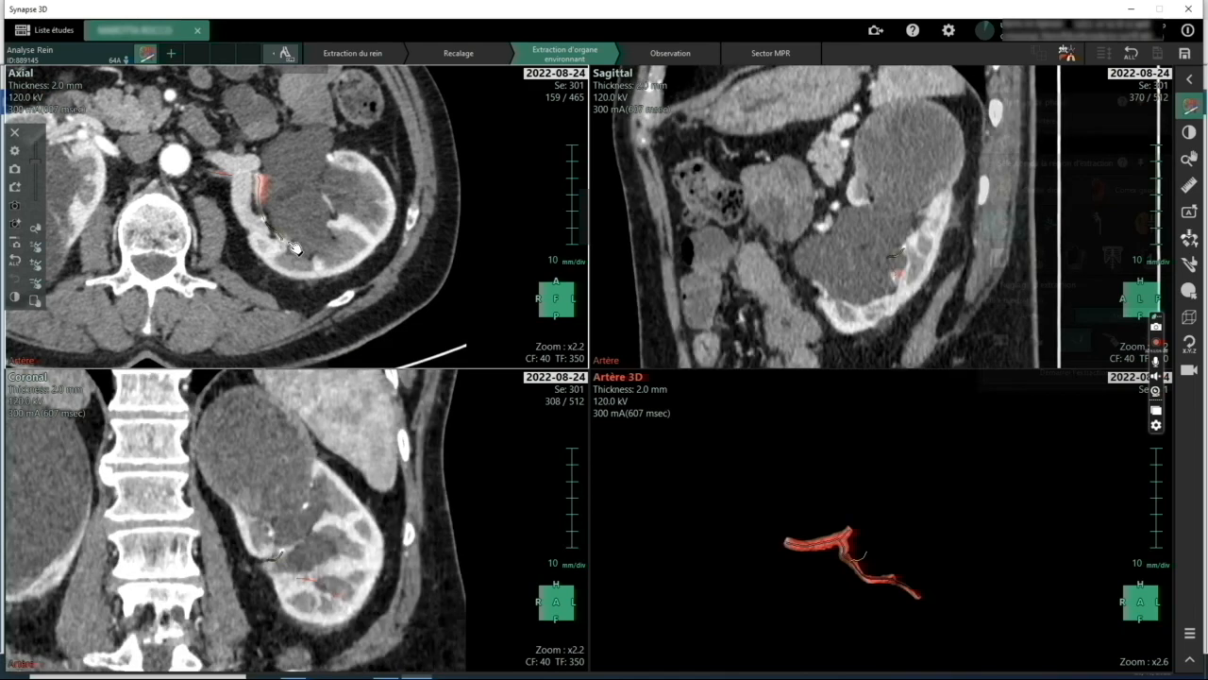
pyautogui.scroll(7, 293, 257)
pyautogui.click(295, 263)
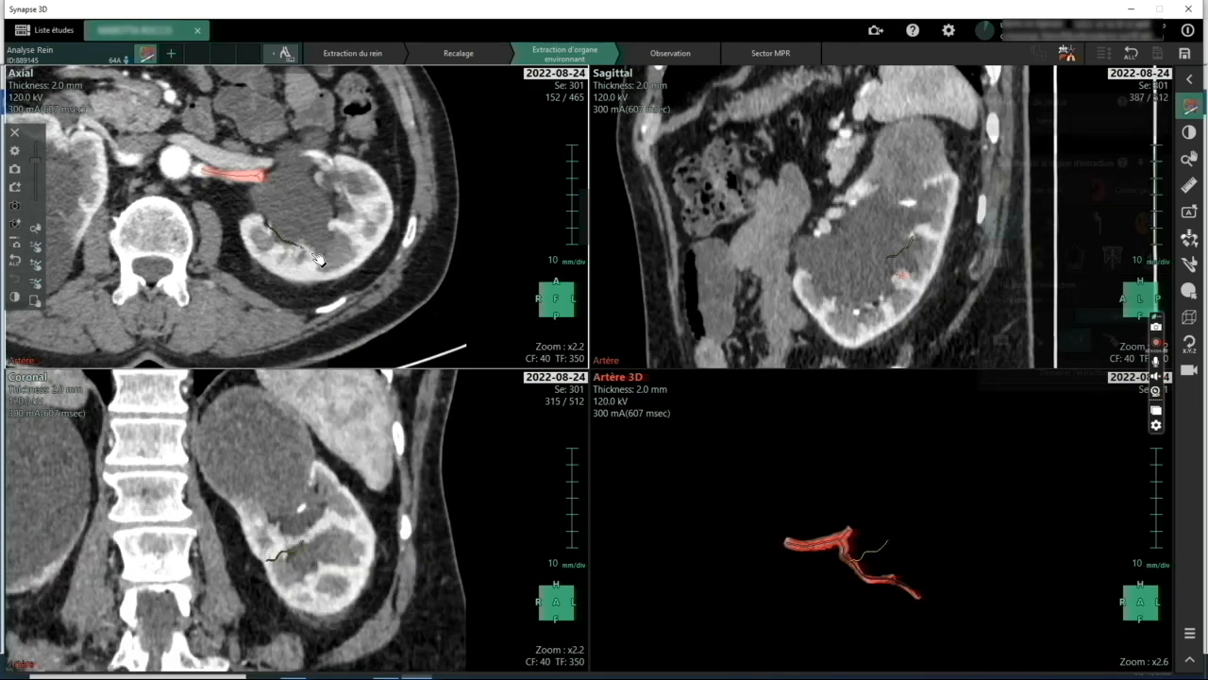
pyautogui.rightClick(310, 253)
pyautogui.click(345, 293)
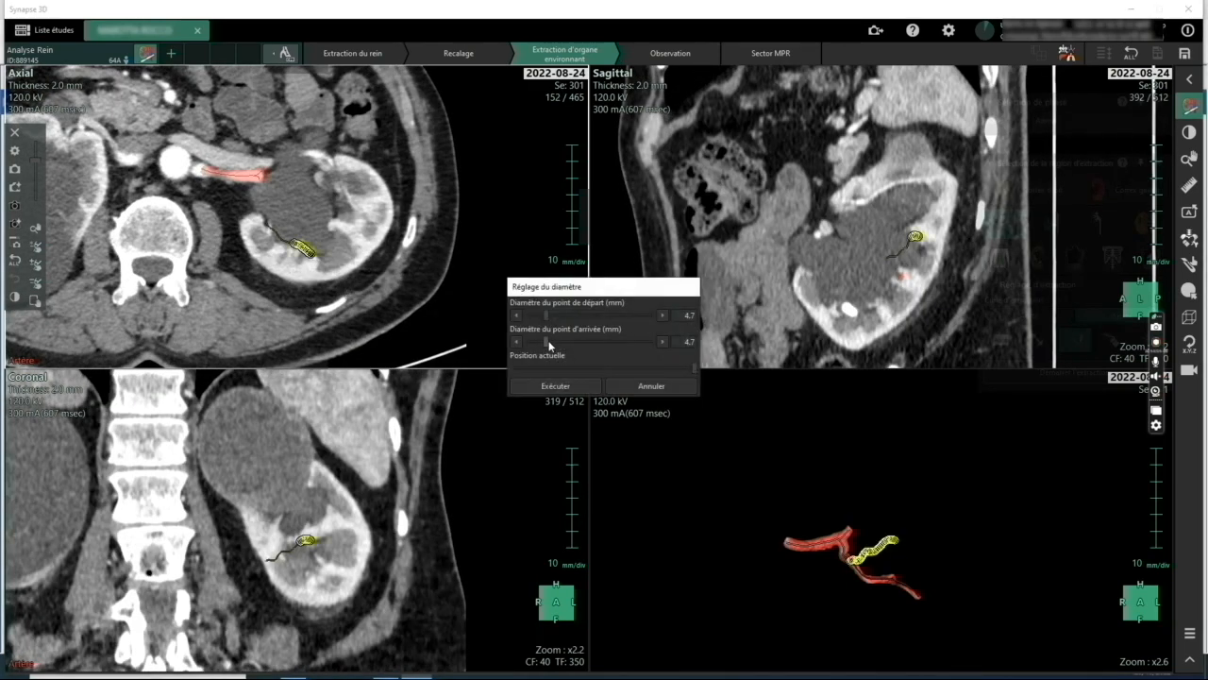
pyautogui.click(548, 387)
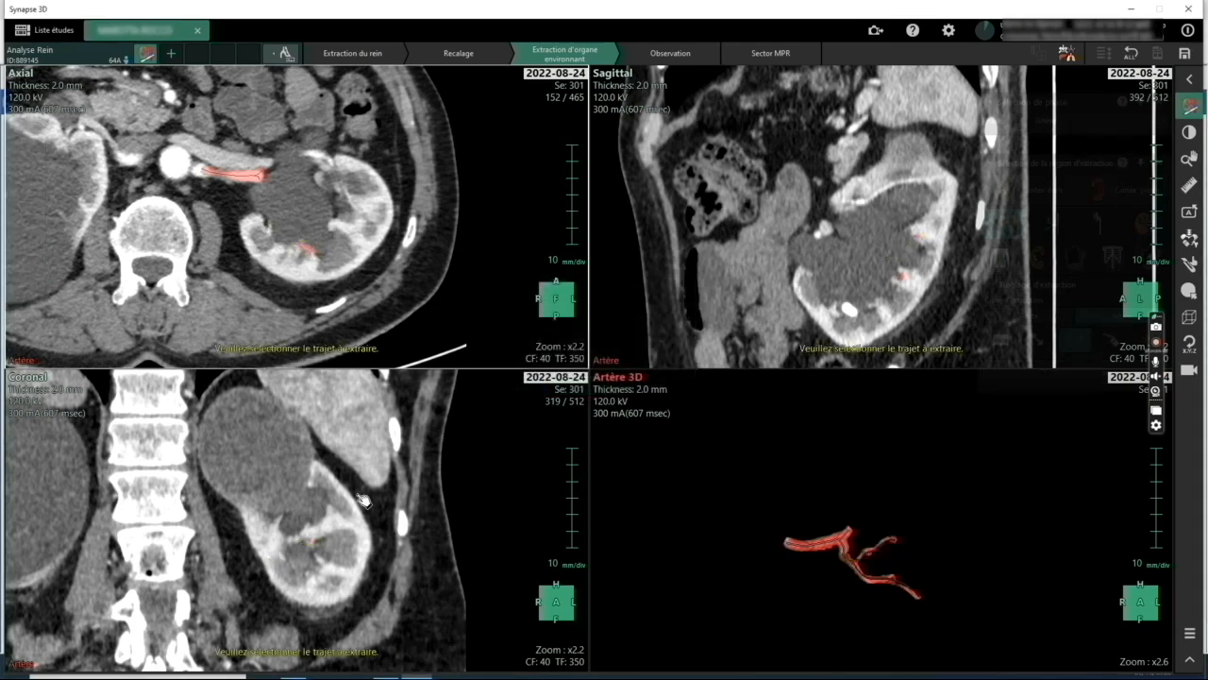
# Extract by path the anterior lower branch, tracing it from the hilar artery at axial slice 161 down to slice 192
pyautogui.scroll(-6, 283, 182)
pyautogui.scroll(-2, 278, 184)
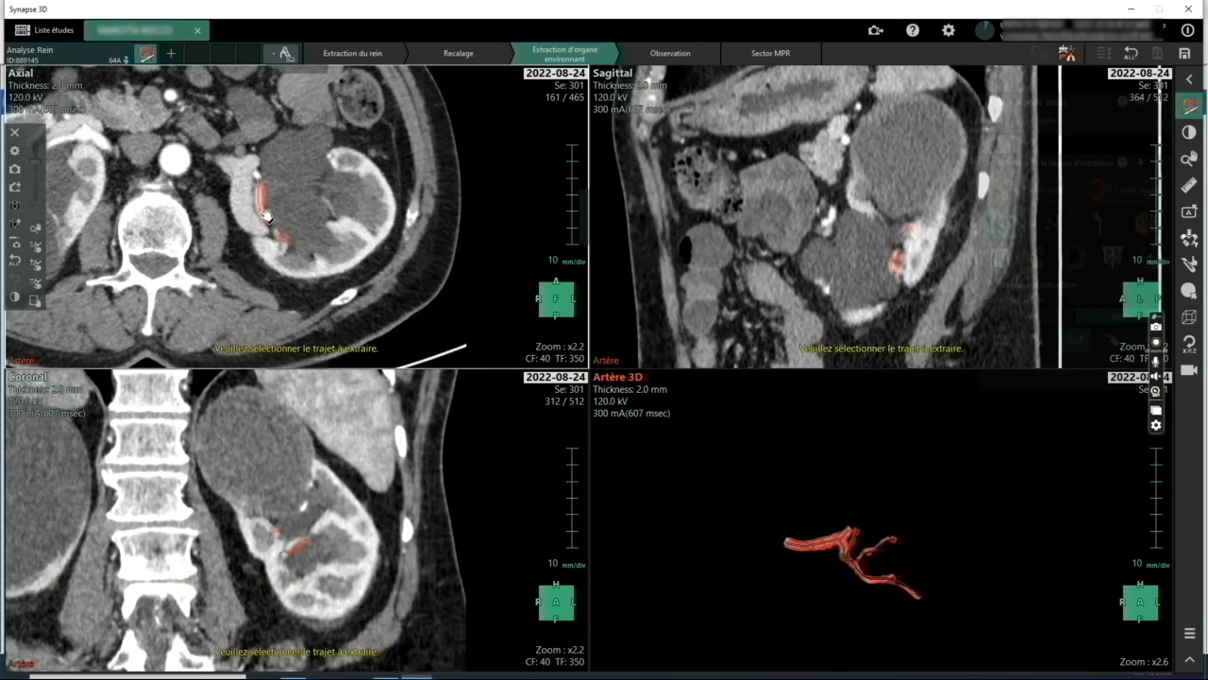
pyautogui.click(266, 186)
pyautogui.scroll(-2, 264, 186)
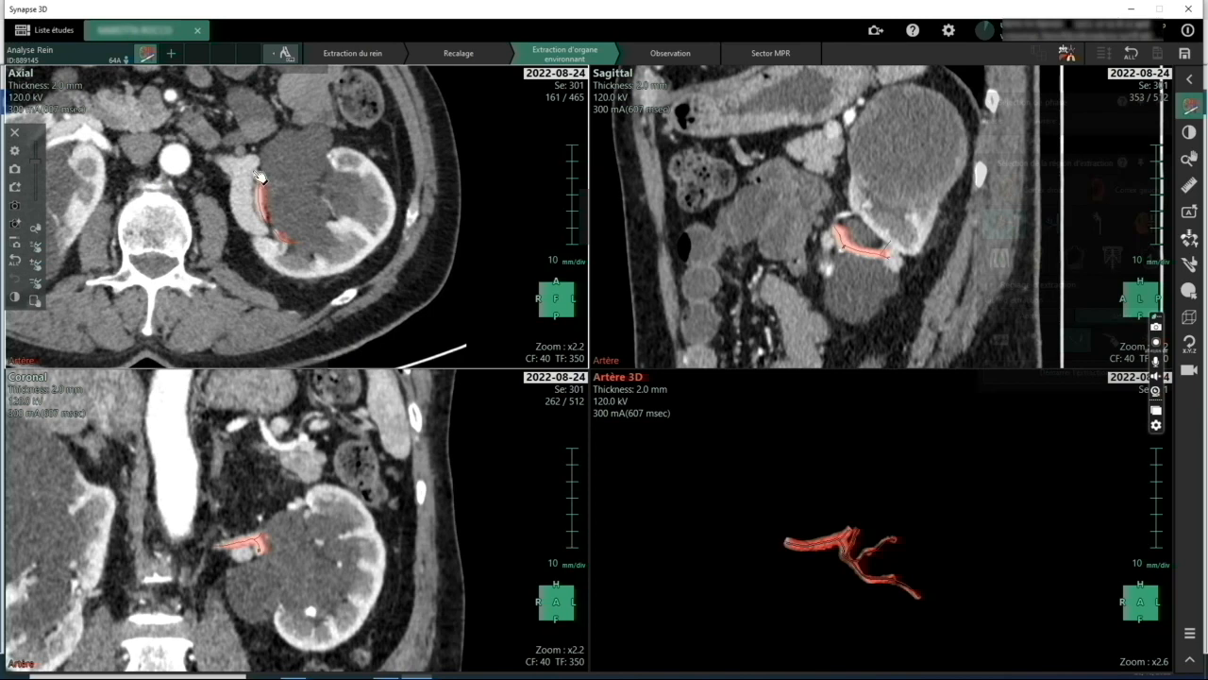
pyautogui.click(262, 181)
pyautogui.scroll(-4, 274, 192)
pyautogui.click(257, 174)
pyautogui.scroll(-2, 271, 200)
pyautogui.scroll(-5, 272, 193)
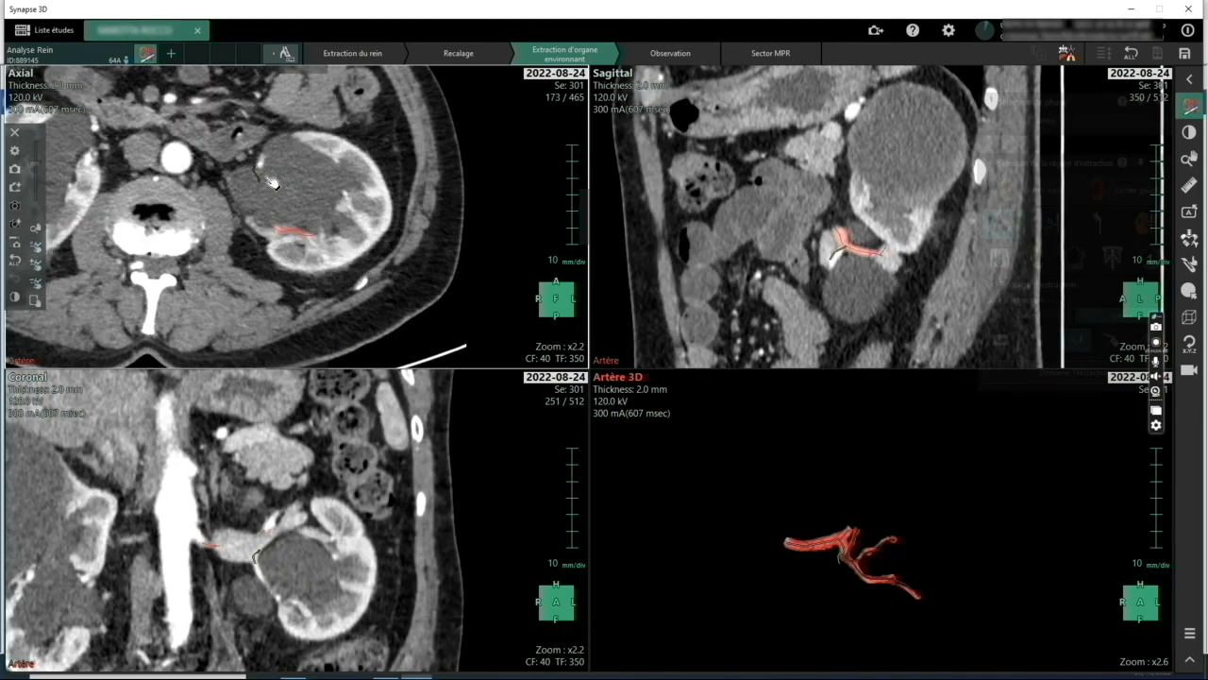
pyautogui.click(267, 164)
pyautogui.scroll(-5, 283, 179)
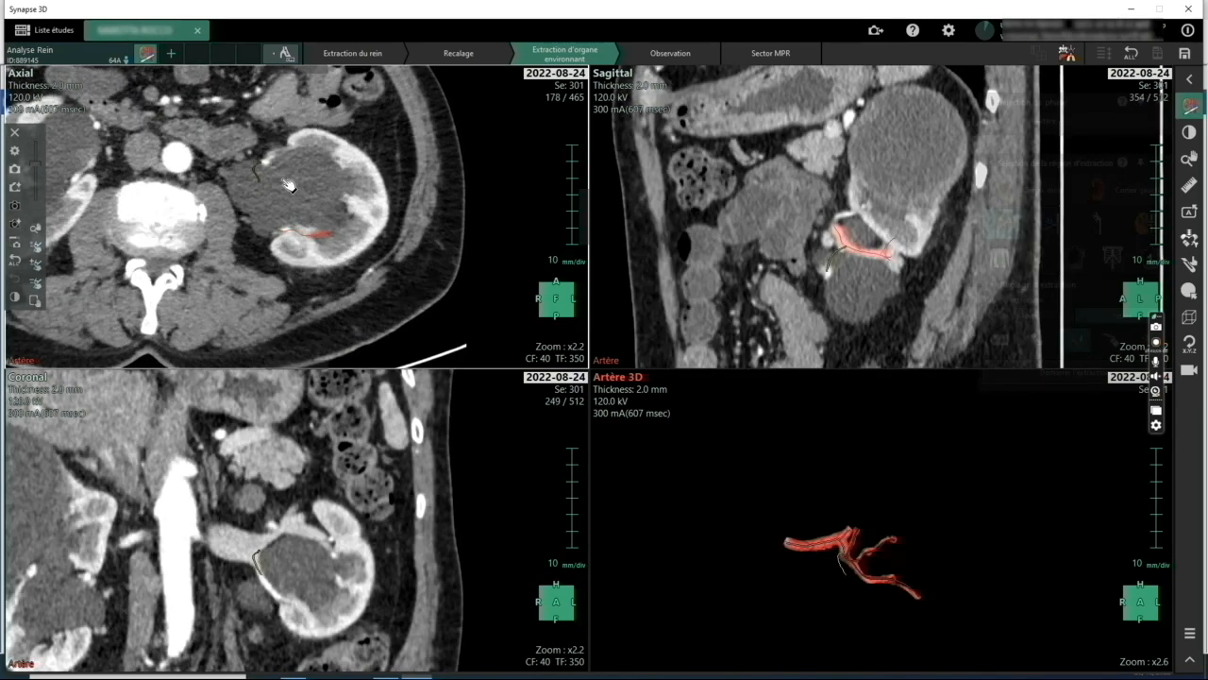
pyautogui.click(272, 166)
pyautogui.scroll(-5, 294, 184)
pyautogui.click(278, 165)
pyautogui.scroll(-4, 280, 166)
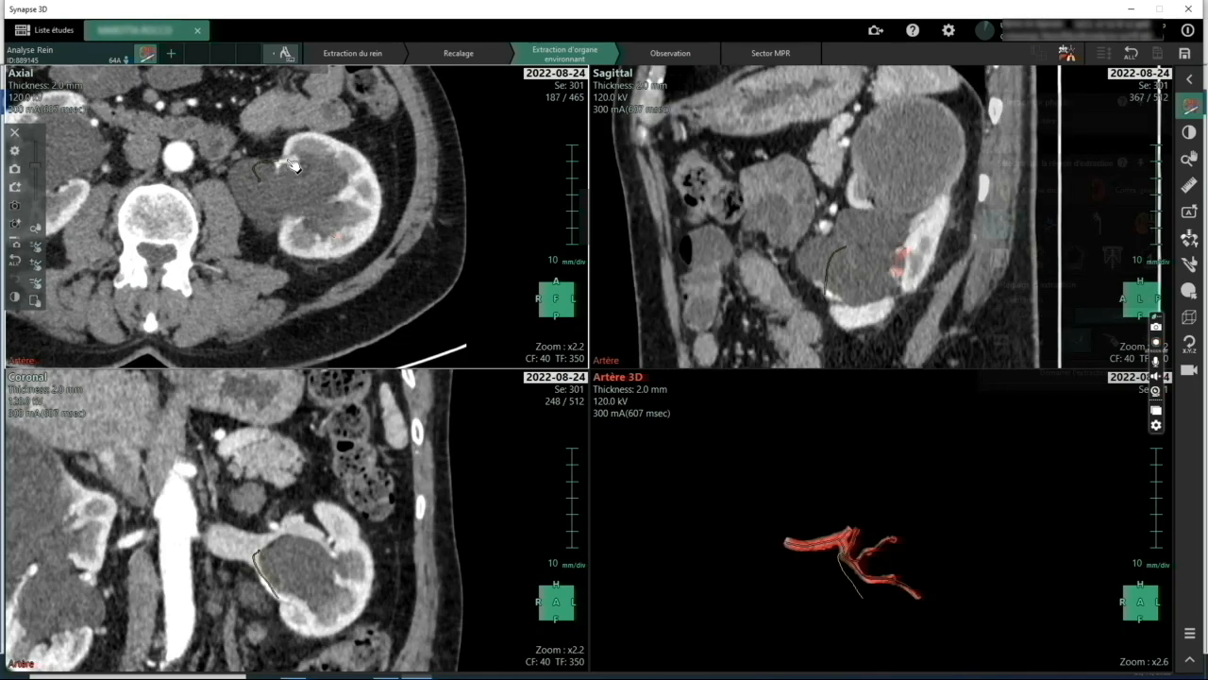
pyautogui.click(284, 166)
pyautogui.scroll(-5, 298, 167)
pyautogui.rightClick(303, 167)
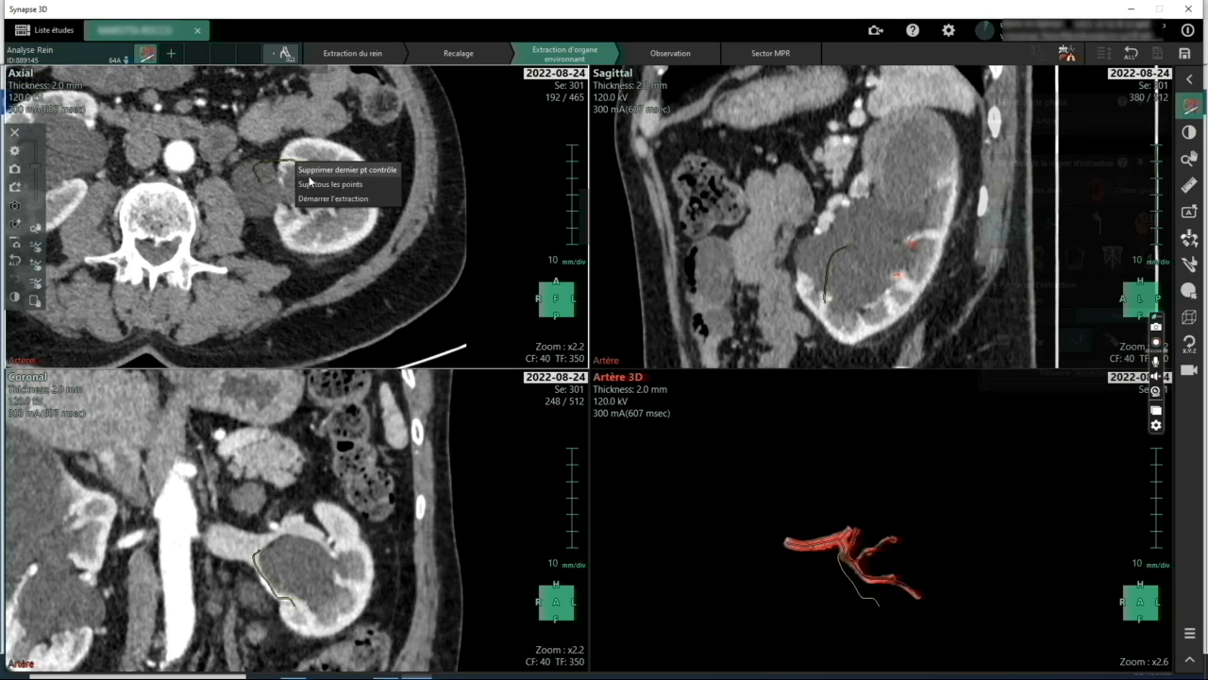
pyautogui.click(373, 198)
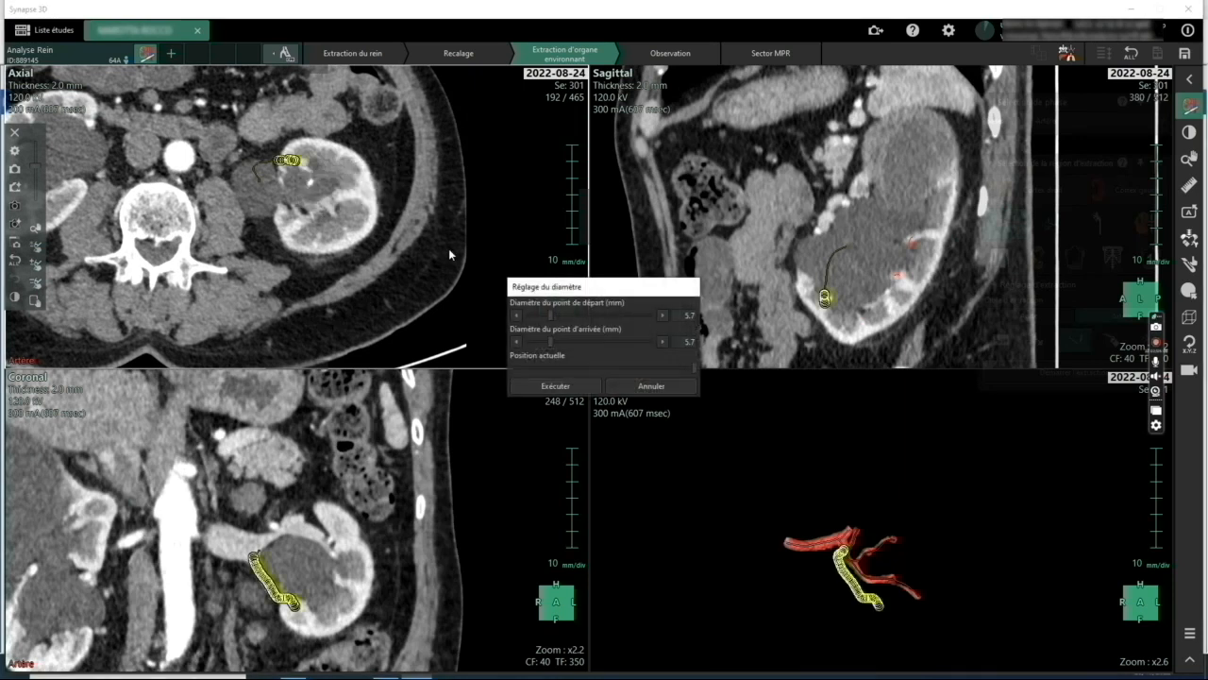
pyautogui.click(555, 385)
# In the coronal view, extract a short side branch of the anterior lower artery near the lower pole, with 3.9 mm start and end diameters
pyautogui.scroll(-5, 286, 609)
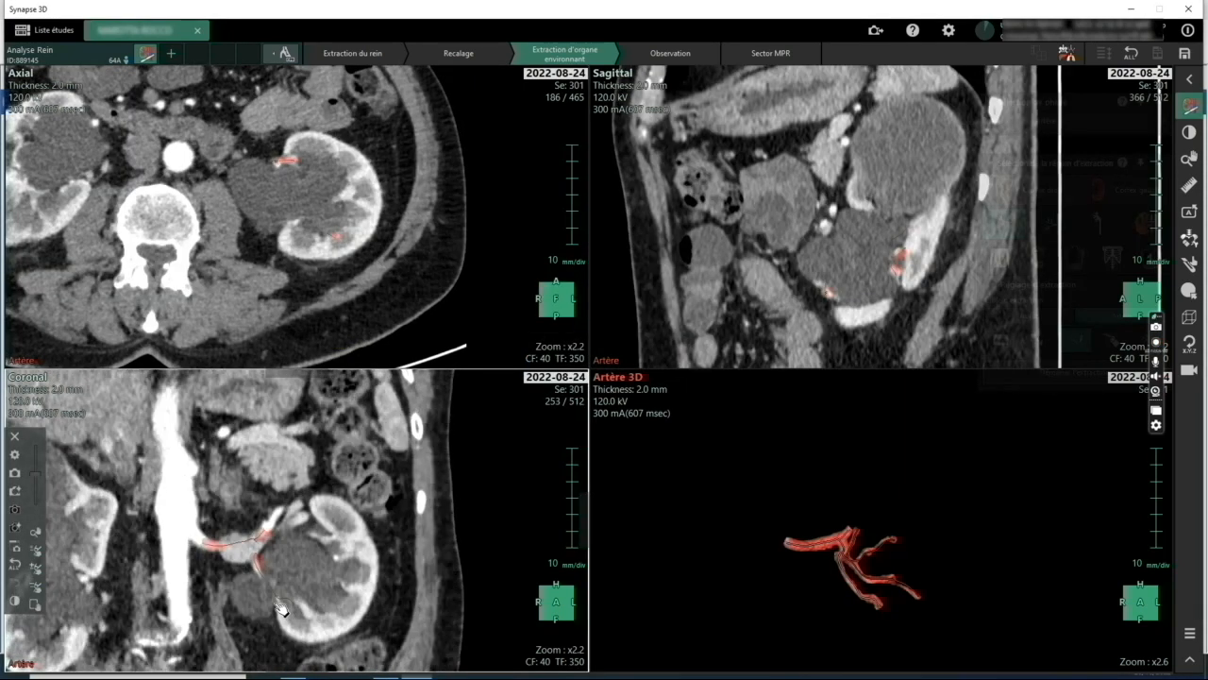
pyautogui.click(280, 607)
pyautogui.rightClick(281, 607)
pyautogui.click(309, 644)
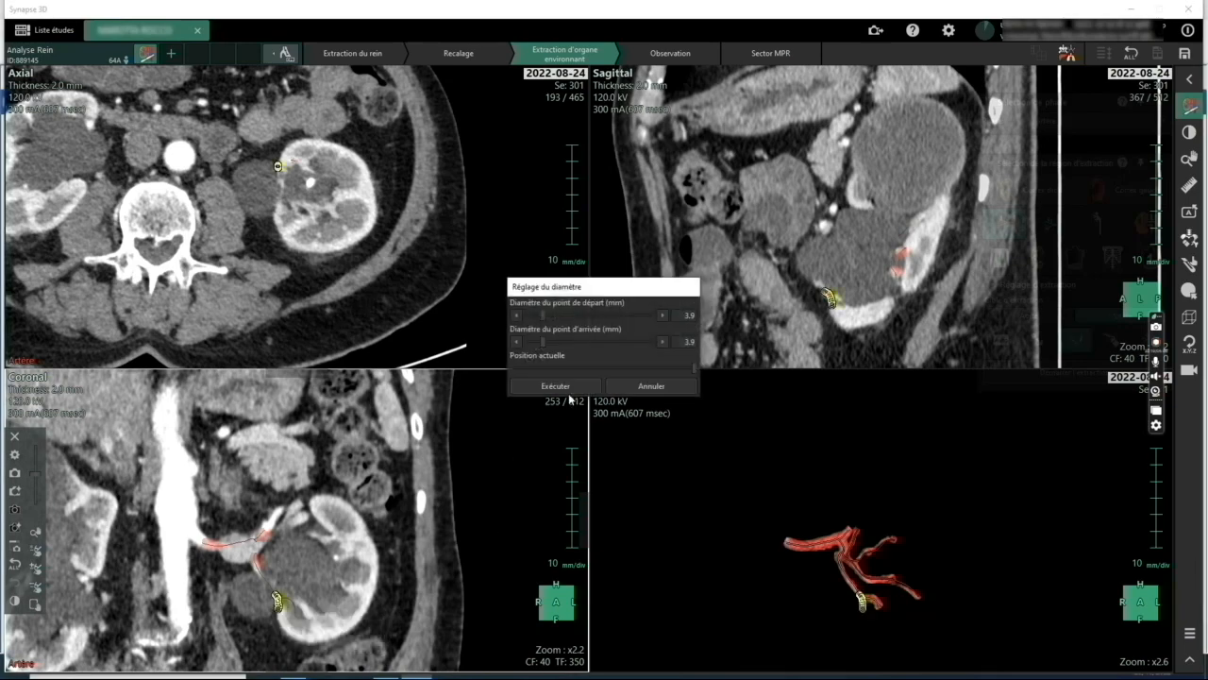
pyautogui.click(555, 385)
# Extract the upper branch by path through the coronal slices, from the upper end of the extracted artery to slice 292
pyautogui.scroll(6, 427, 541)
pyautogui.scroll(-9, 426, 541)
pyautogui.click(269, 539)
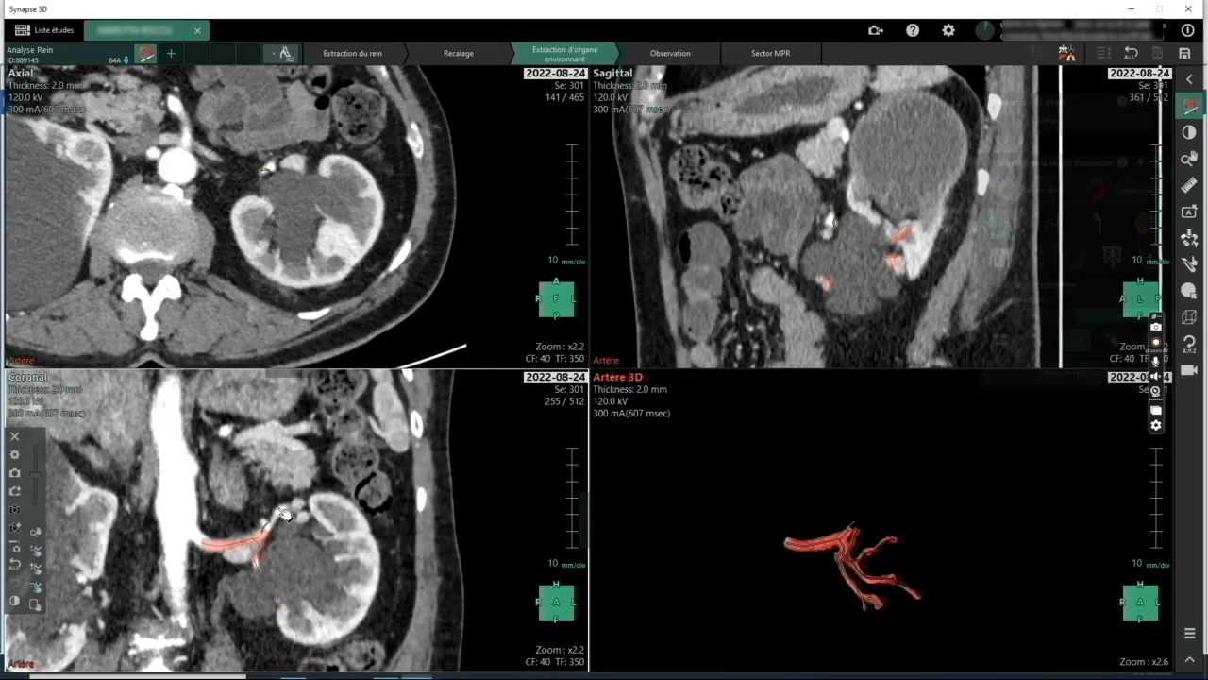
pyautogui.scroll(4, 286, 515)
pyautogui.click(286, 510)
pyautogui.scroll(-8, 296, 526)
pyautogui.click(298, 507)
pyautogui.scroll(-6, 299, 510)
pyautogui.click(304, 506)
pyautogui.scroll(-6, 308, 507)
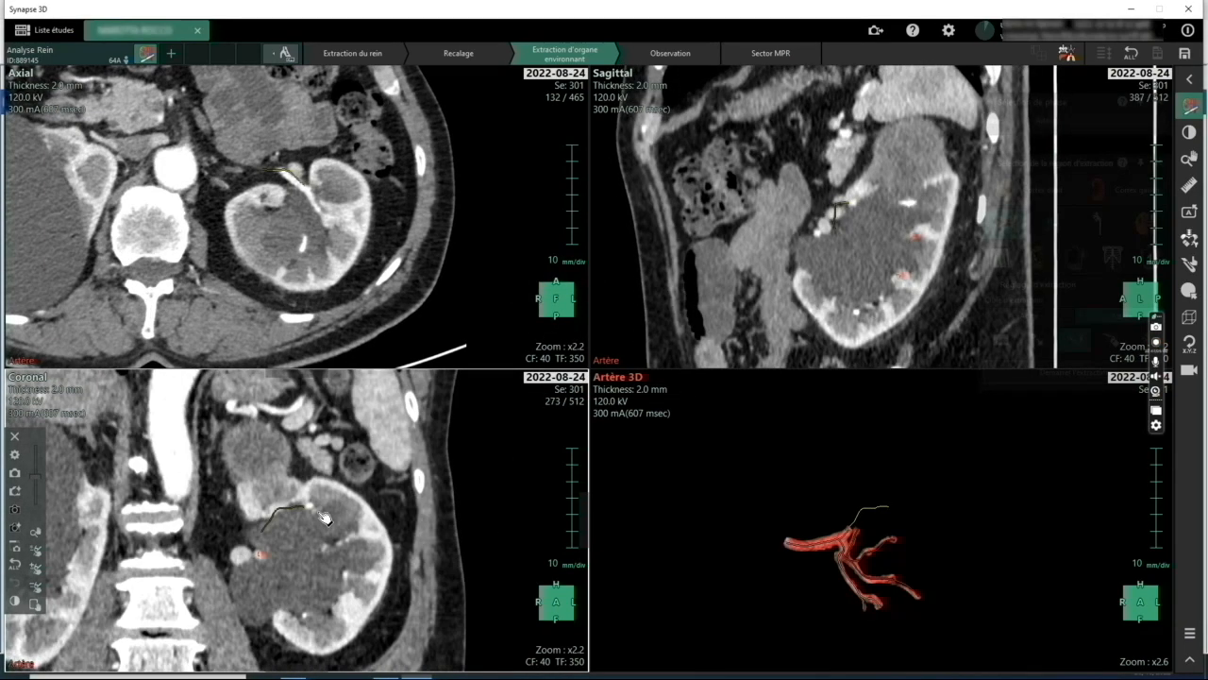
pyautogui.click(311, 505)
pyautogui.scroll(-8, 316, 510)
pyautogui.click(315, 505)
pyautogui.scroll(-7, 326, 531)
pyautogui.click(321, 509)
pyautogui.scroll(-4, 326, 517)
pyautogui.click(325, 514)
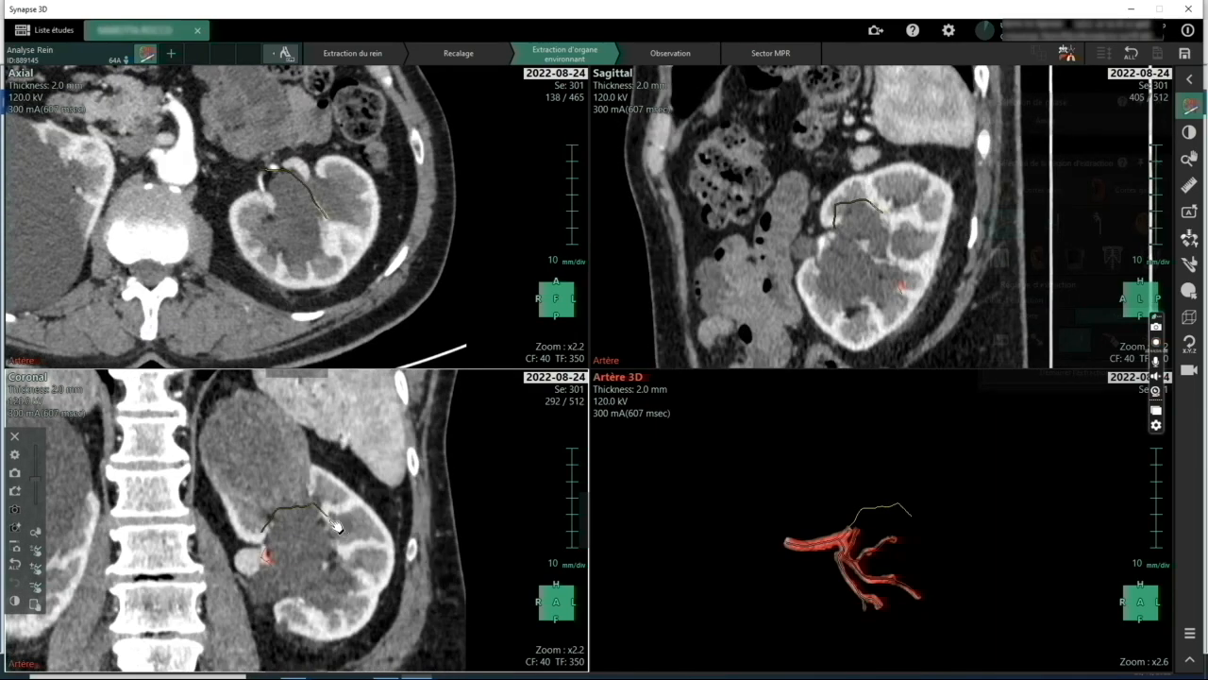
pyautogui.rightClick(330, 515)
pyautogui.click(361, 557)
pyautogui.click(555, 385)
# Extract a short branch off the start of the upper artery by path, ending at coronal slice 275 near the medial upper hilum
pyautogui.scroll(20, 274, 528)
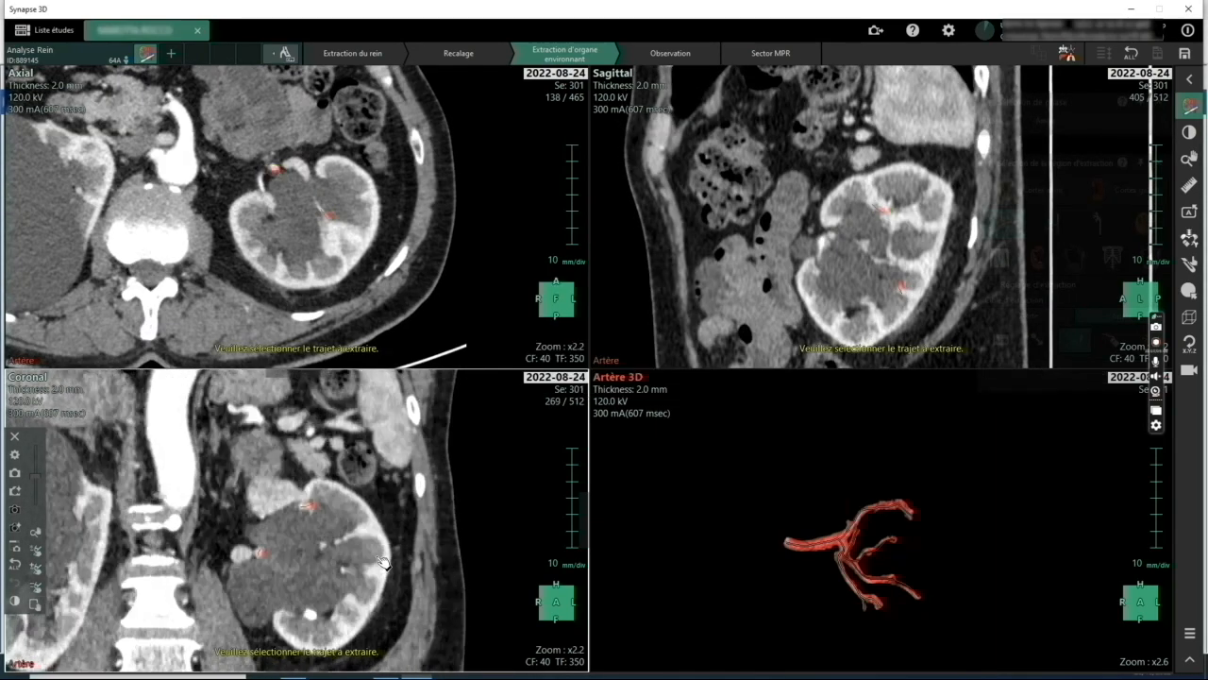
pyautogui.click(272, 528)
pyautogui.scroll(-9, 269, 521)
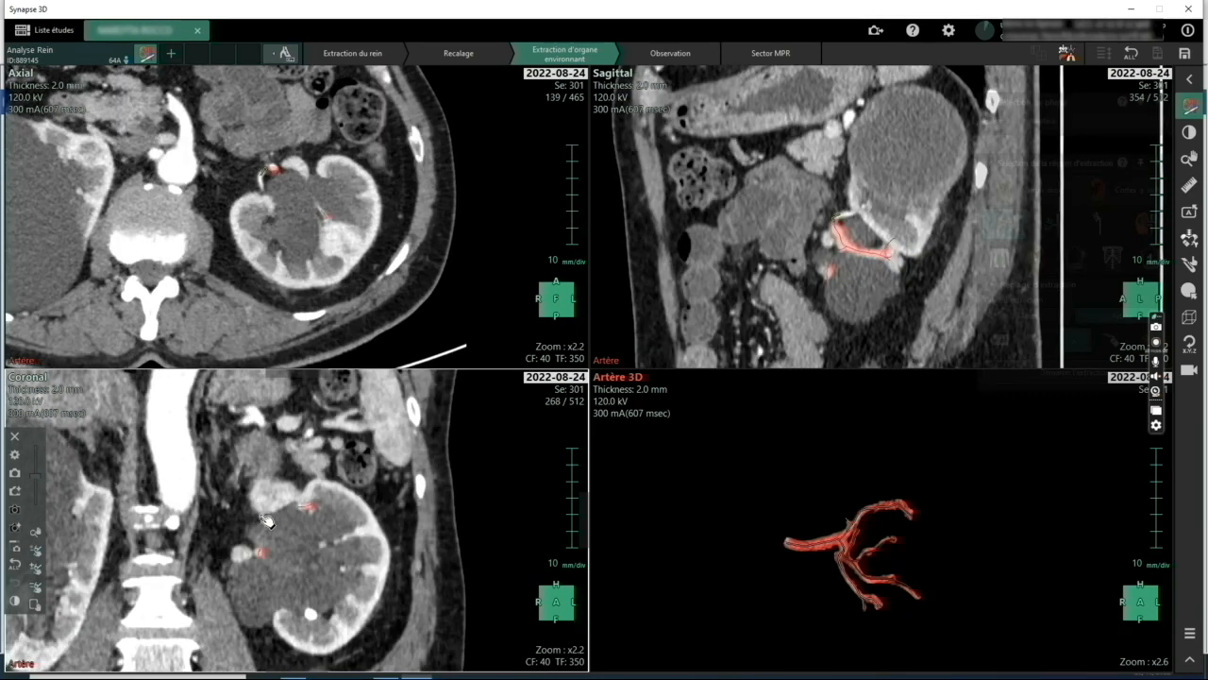
pyautogui.click(263, 516)
pyautogui.scroll(-7, 263, 515)
pyautogui.doubleClick(263, 512)
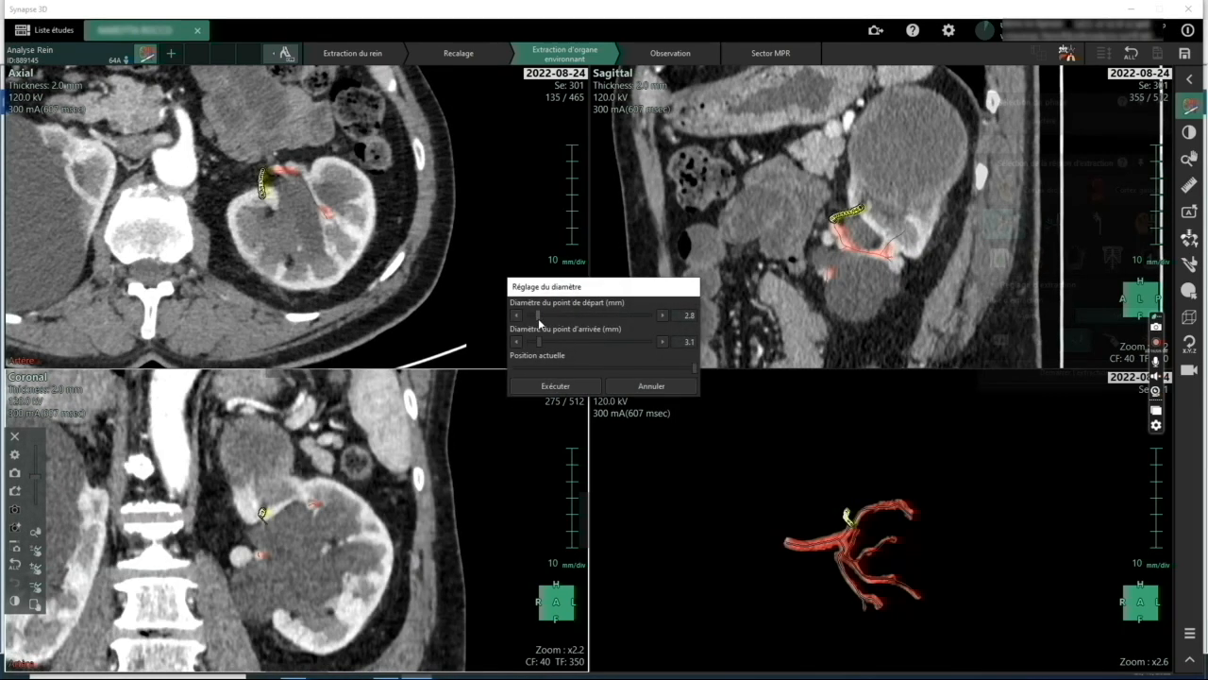
pyautogui.click(555, 386)
# Extract by path the anterior middle branch, tracing it from the upper artery's origin along the renal sinus to coronal slice 244
pyautogui.scroll(20, 271, 536)
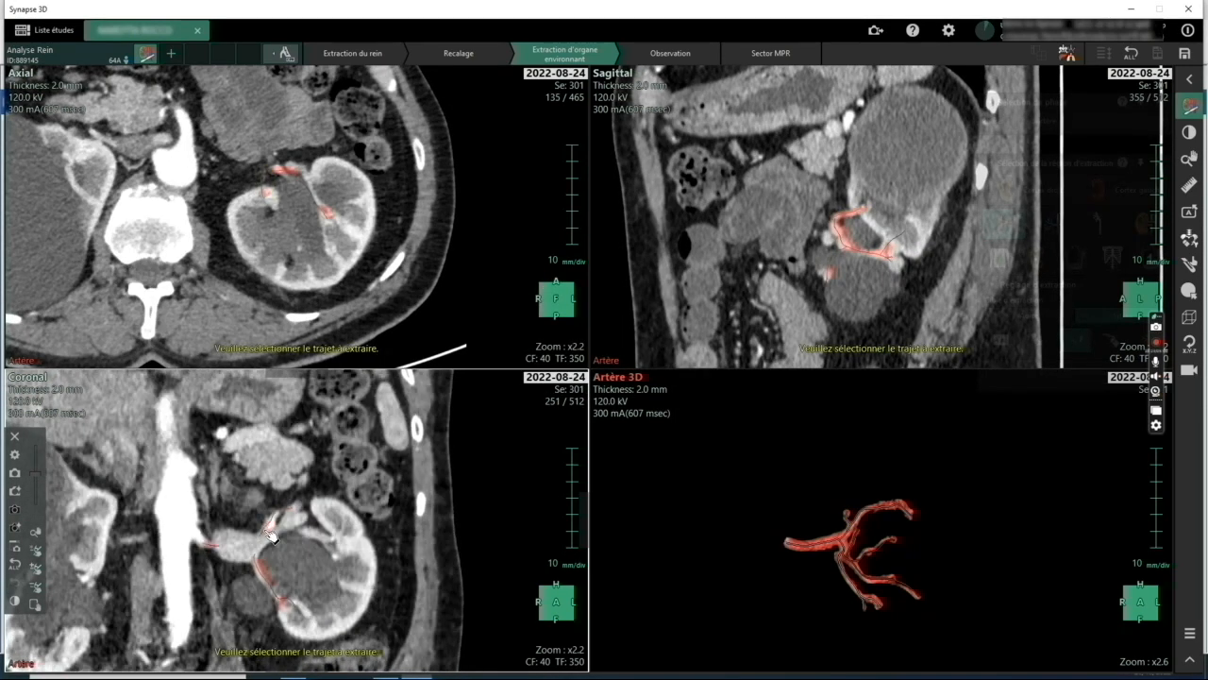
pyautogui.click(272, 530)
pyautogui.scroll(8, 302, 543)
pyautogui.click(333, 545)
pyautogui.click(338, 572)
pyautogui.scroll(-6, 340, 574)
pyautogui.scroll(5, 340, 577)
pyautogui.click(338, 578)
pyautogui.rightClick(338, 579)
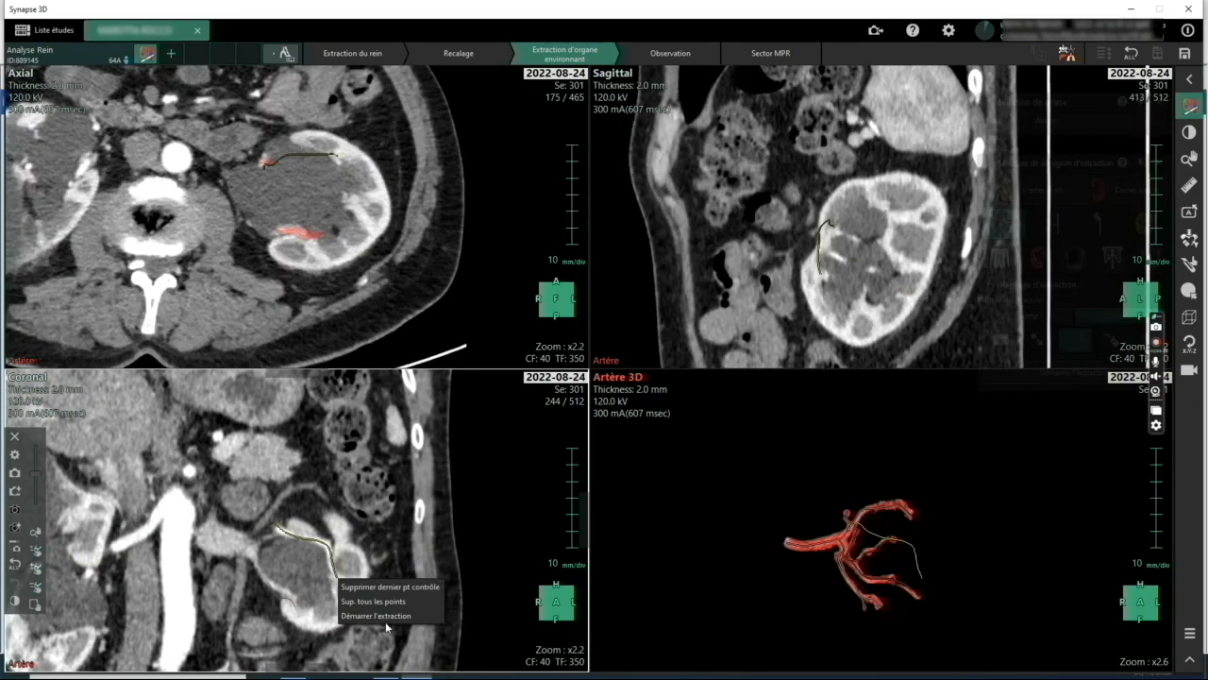
pyautogui.click(376, 615)
pyautogui.click(555, 386)
# Extract a short lateral side branch by path, starting where the anterior middle branch bends downward in coronal slice 245
pyautogui.scroll(-1, 340, 566)
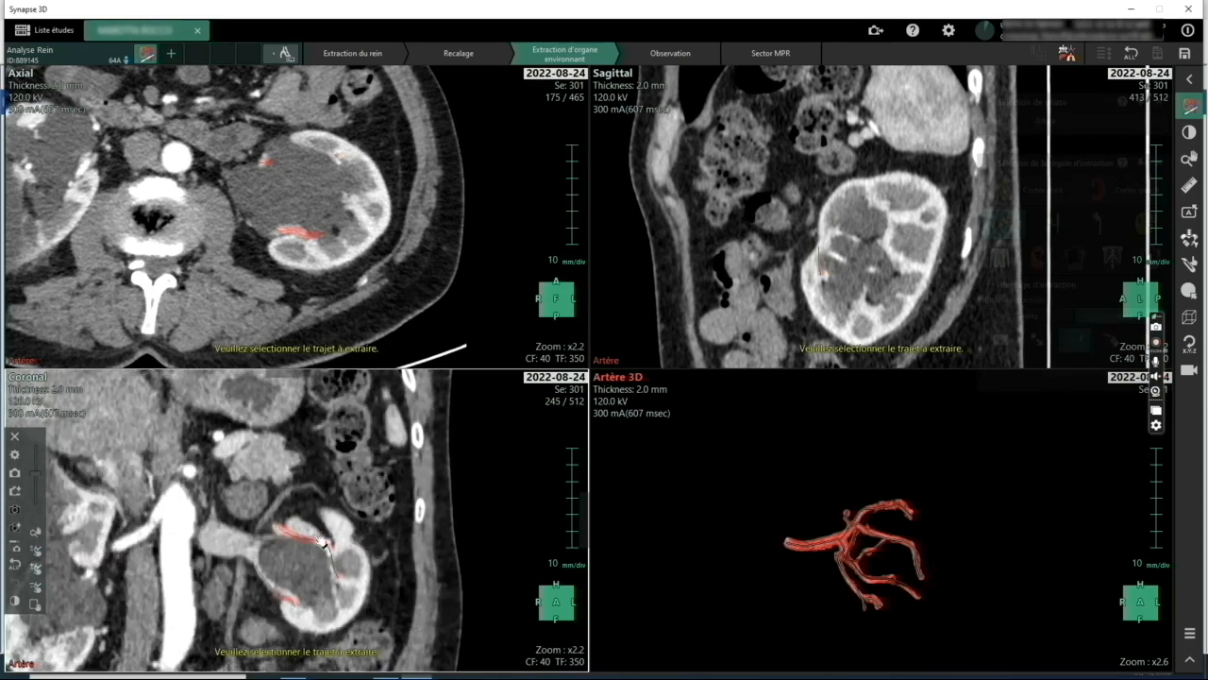
pyautogui.click(327, 542)
pyautogui.scroll(-3, 331, 541)
pyautogui.click(346, 534)
pyautogui.scroll(-9, 345, 535)
pyautogui.click(342, 537)
pyautogui.rightClick(343, 537)
pyautogui.click(361, 572)
pyautogui.click(555, 386)
# Follow the remaining vessel through the coronal slices and extract a further branch running down towards the kidney's lateral cortex
pyautogui.scroll(-20, 468, 546)
pyautogui.scroll(20, 453, 555)
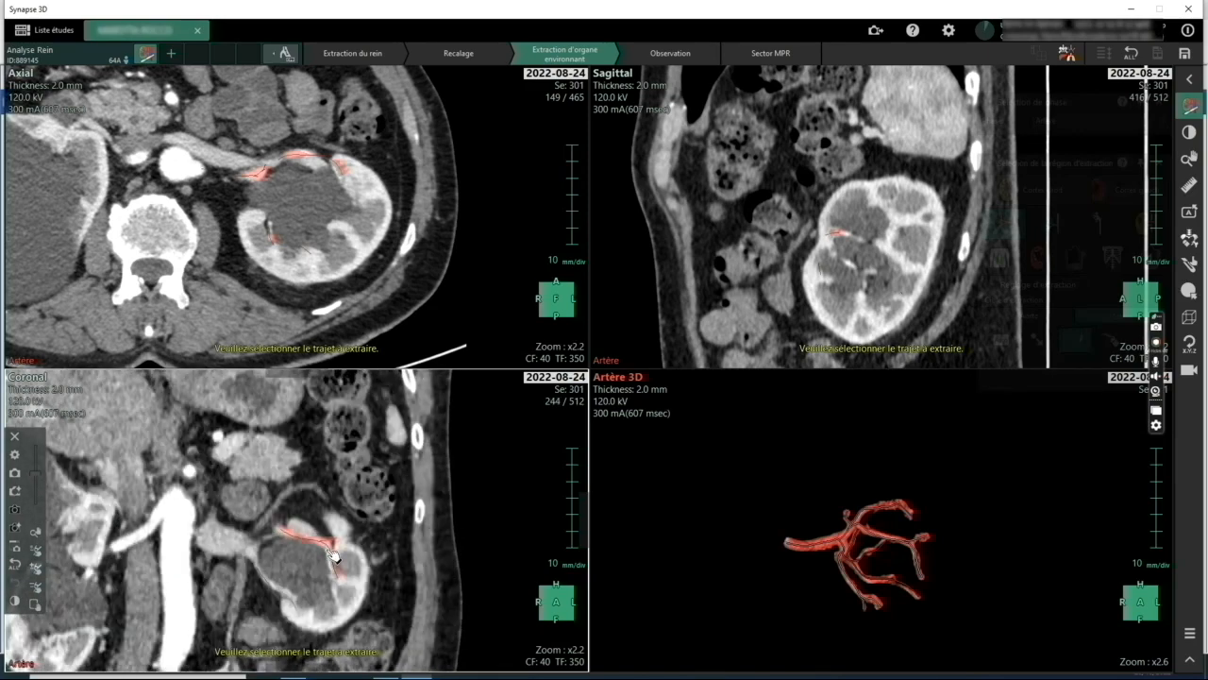
pyautogui.scroll(-20, 333, 555)
pyautogui.scroll(20, 787, 303)
pyautogui.scroll(20, 786, 302)
pyautogui.scroll(20, 787, 302)
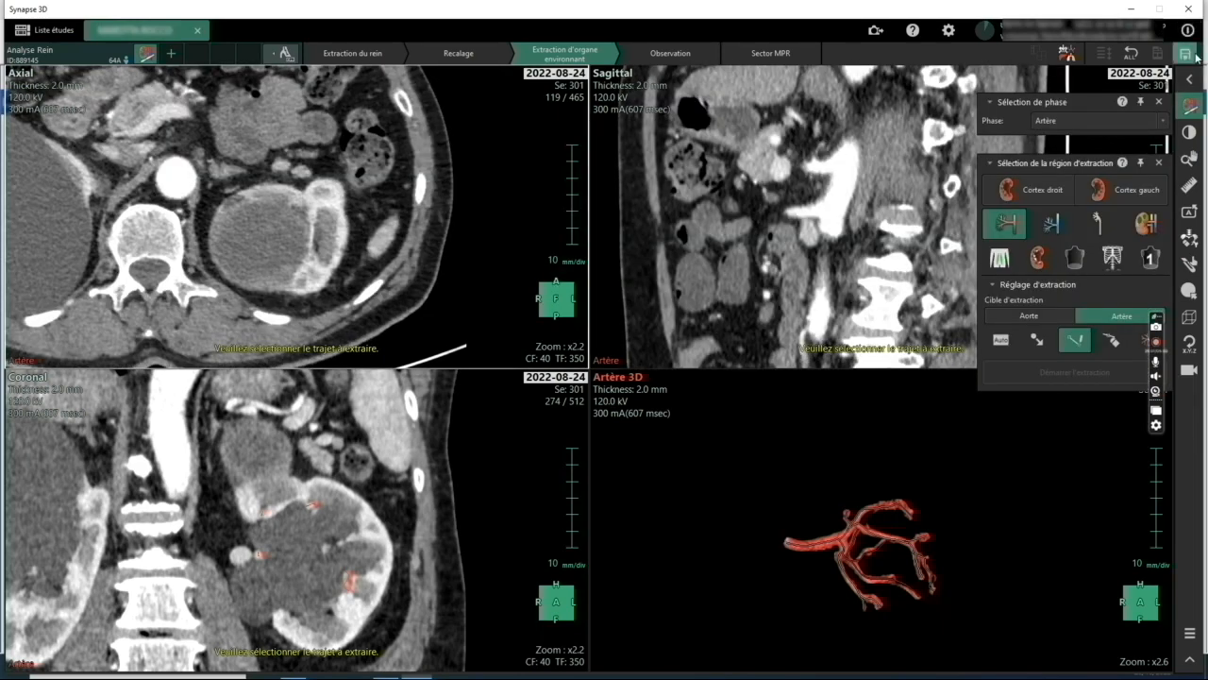
# Save the current arterial extraction as a snapshot
pyautogui.click(1195, 55)
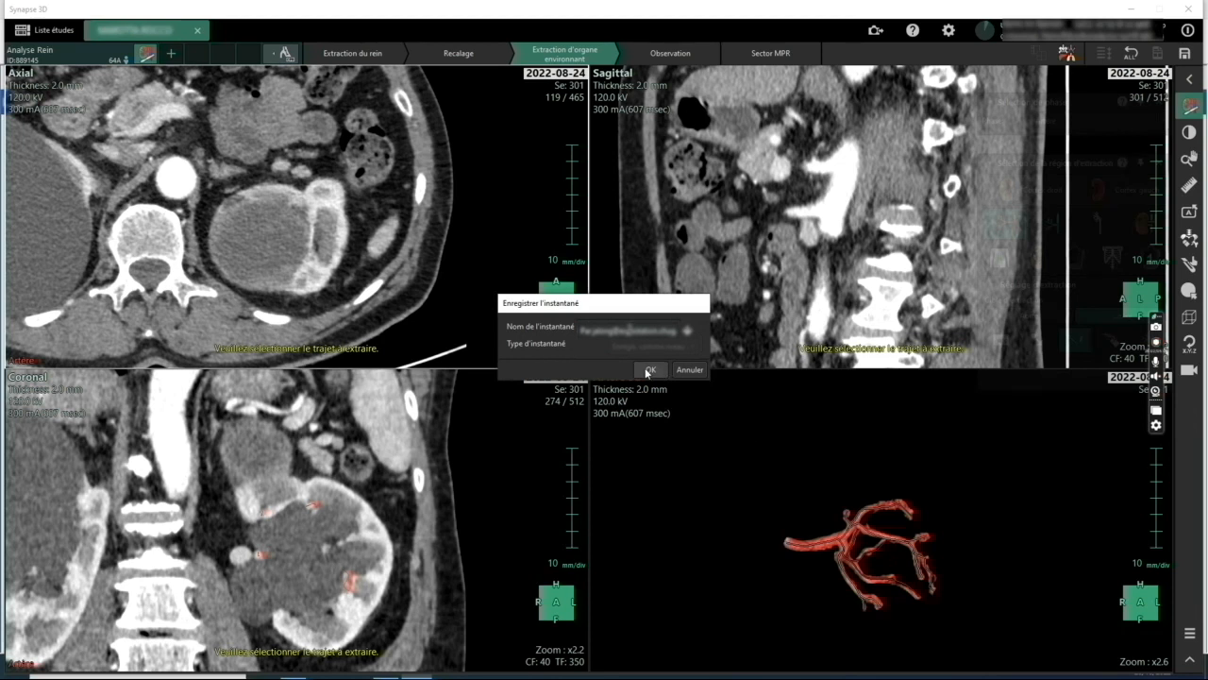
pyautogui.click(650, 370)
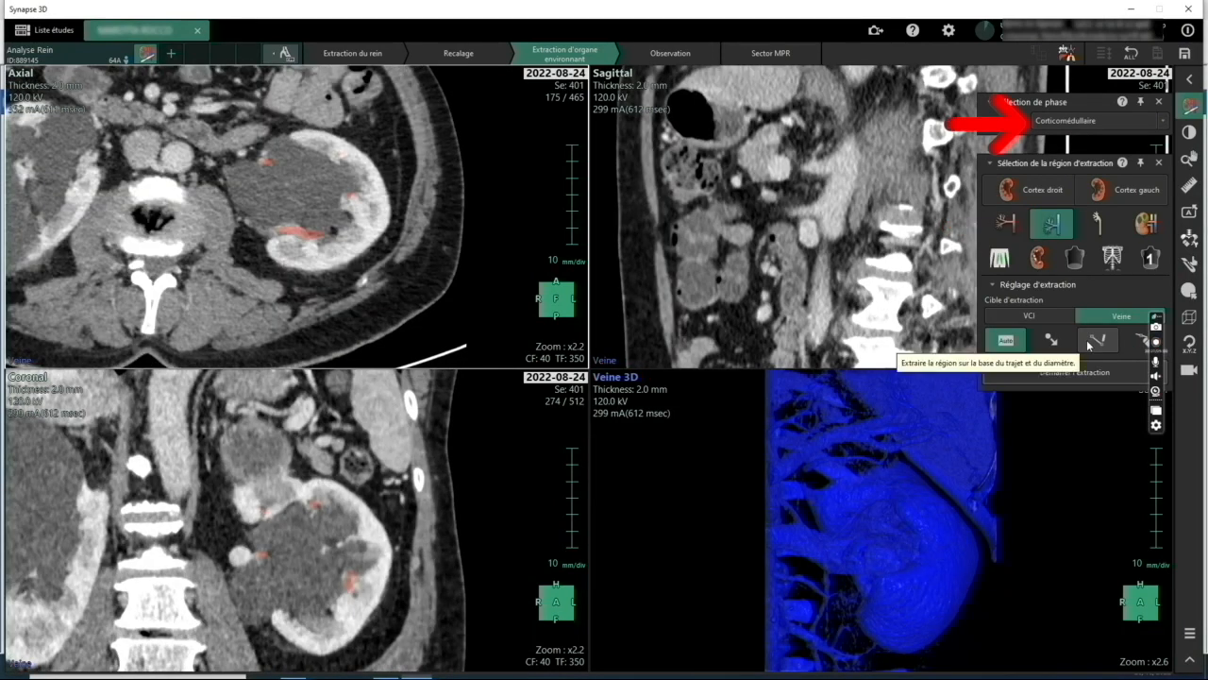
# Switch the working phase to Artère and choose path-and-diameter extraction for the renal vein
pyautogui.click(1100, 122)
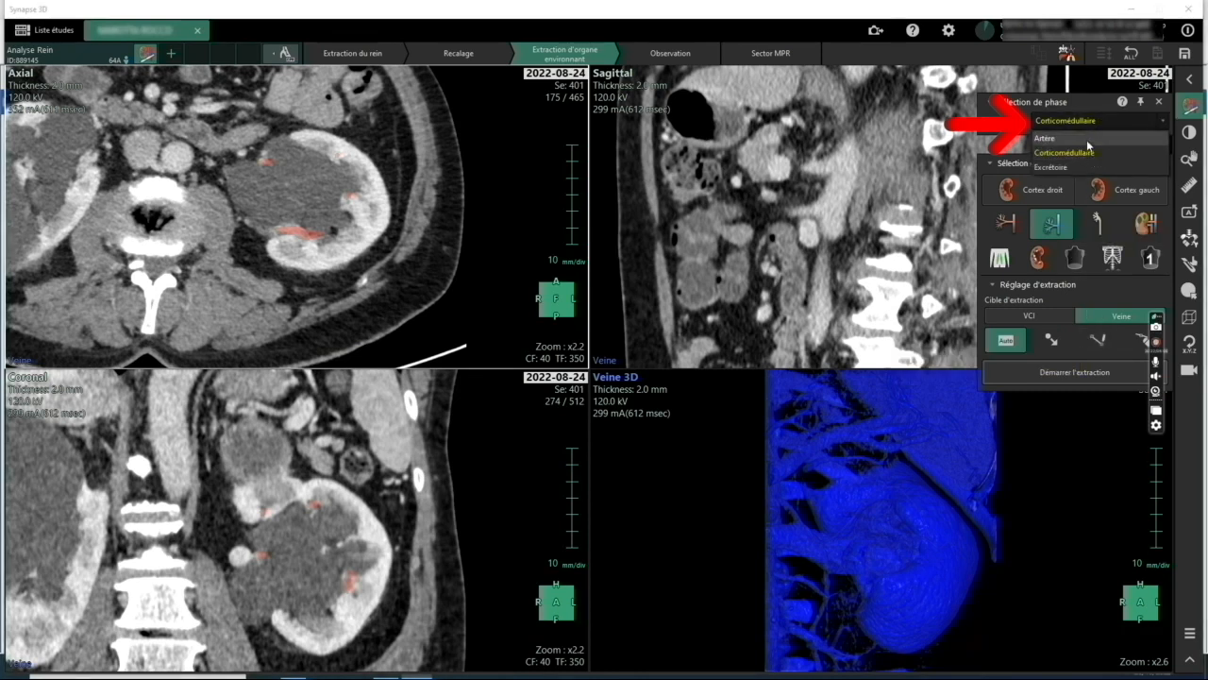
pyautogui.click(1088, 149)
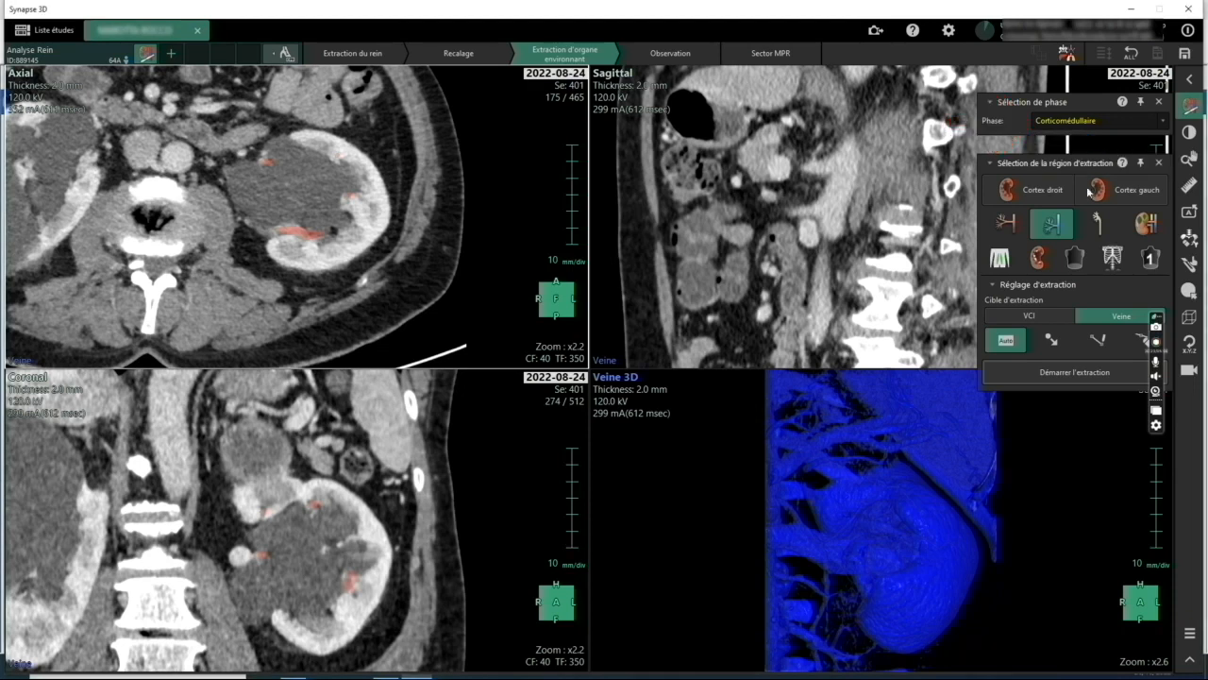
pyautogui.click(1095, 341)
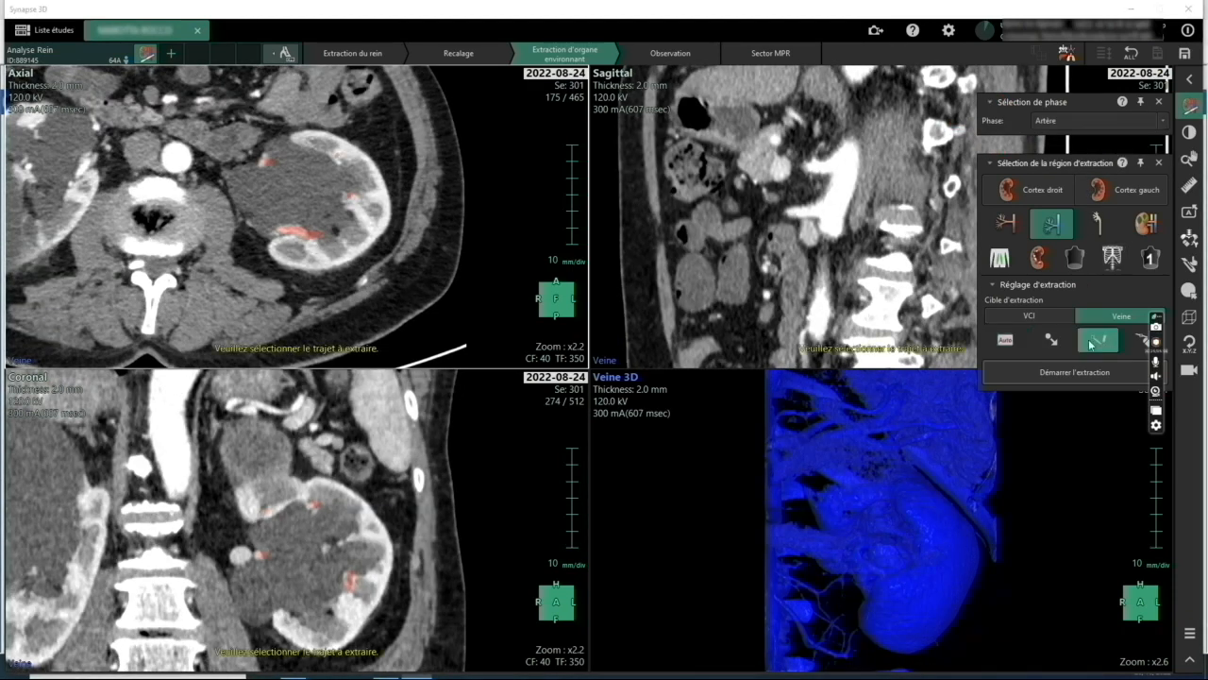
# Trace a path along the main left renal vein from in front of the aorta in axial slice 153 to the renal hilum
pyautogui.scroll(15, 176, 166)
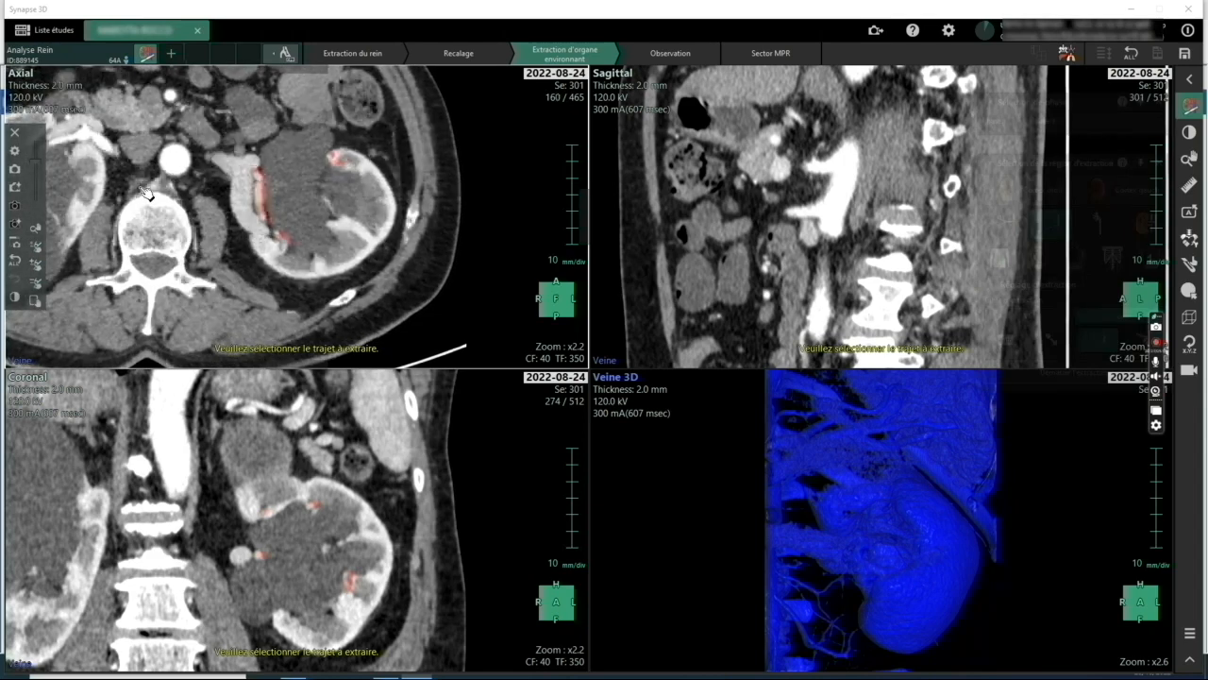
pyautogui.click(183, 139)
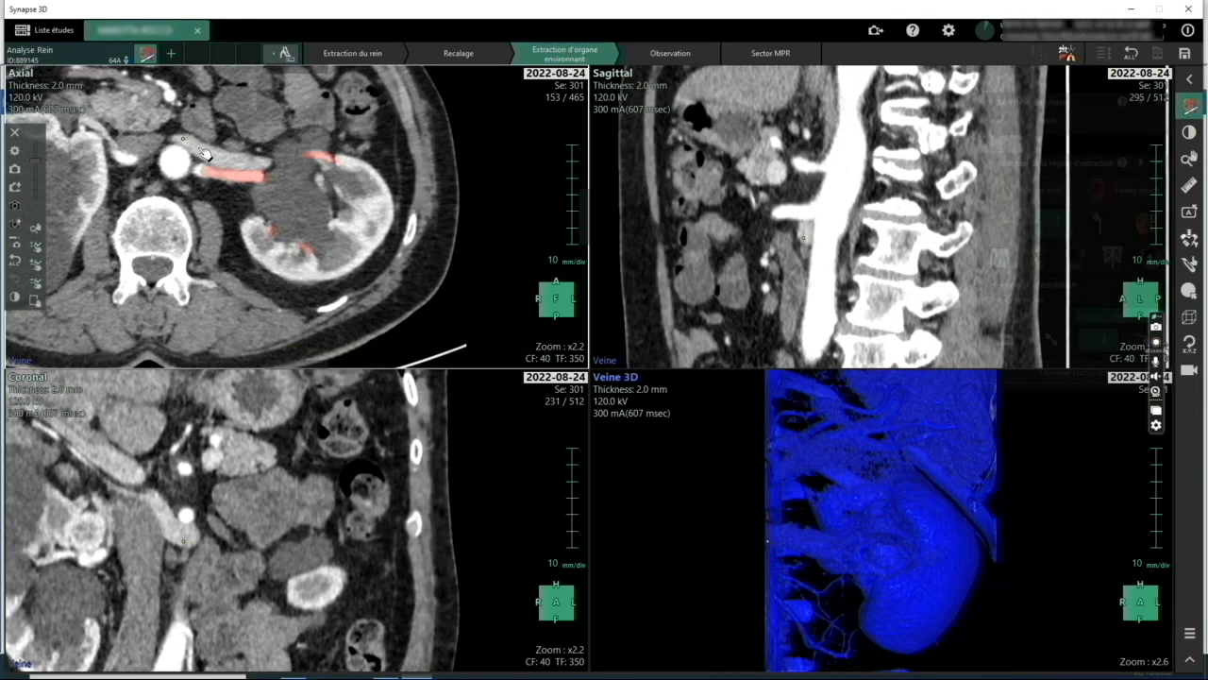
pyautogui.click(202, 149)
pyautogui.click(225, 161)
pyautogui.click(253, 161)
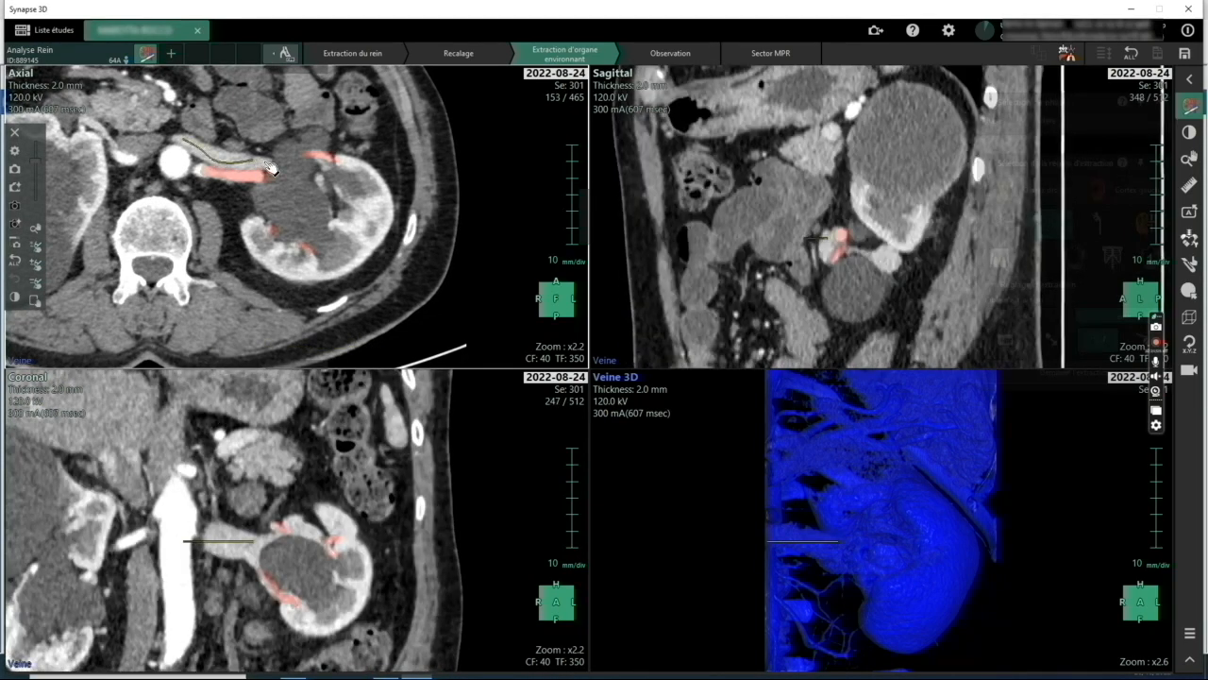
pyautogui.click(270, 168)
pyautogui.scroll(5, 319, 208)
pyautogui.scroll(-4, 319, 207)
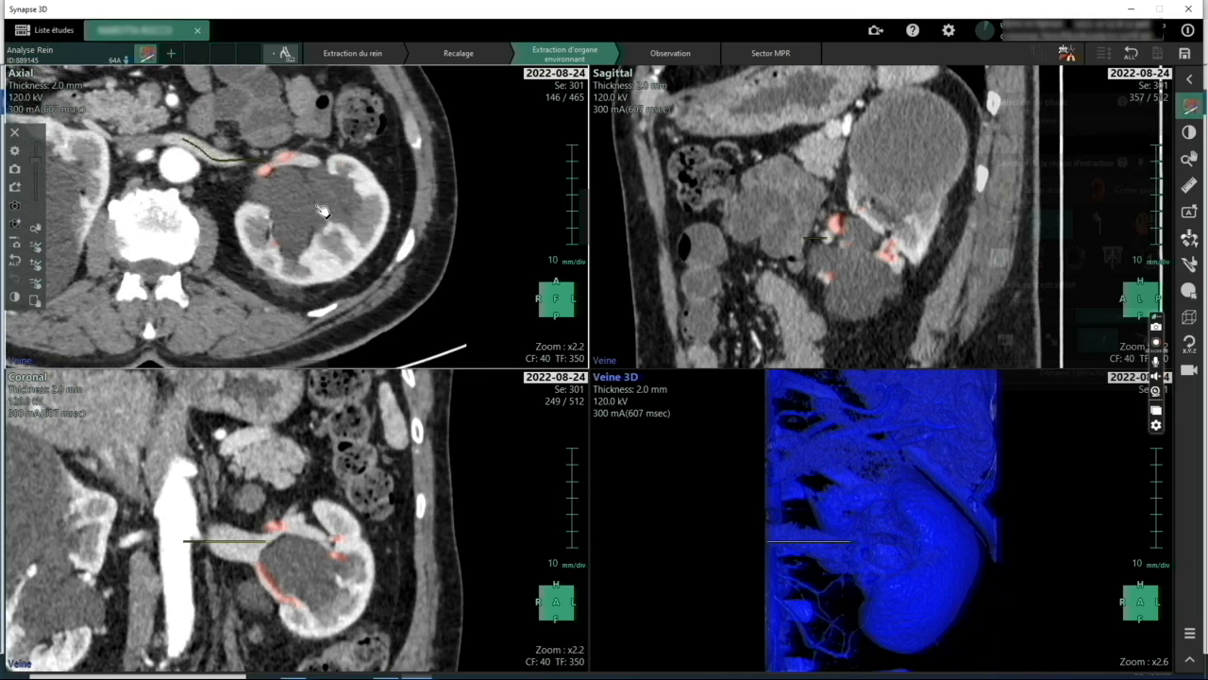
pyautogui.click(276, 168)
pyautogui.scroll(4, 278, 175)
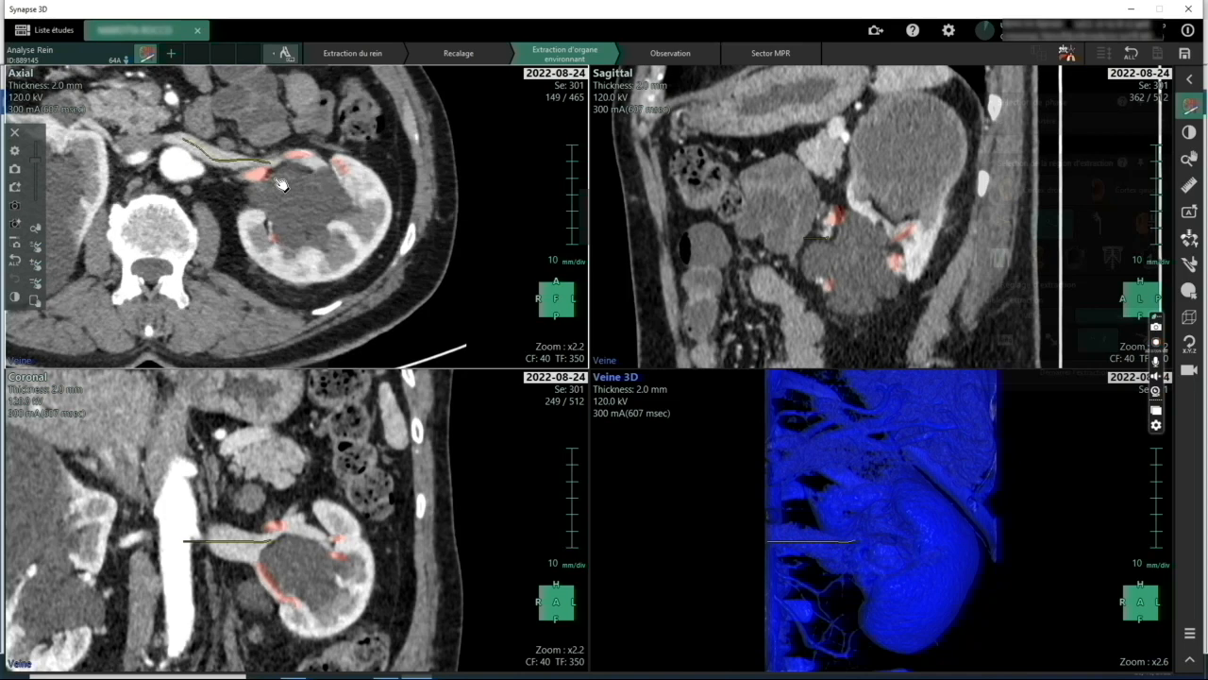
pyautogui.scroll(1, 288, 172)
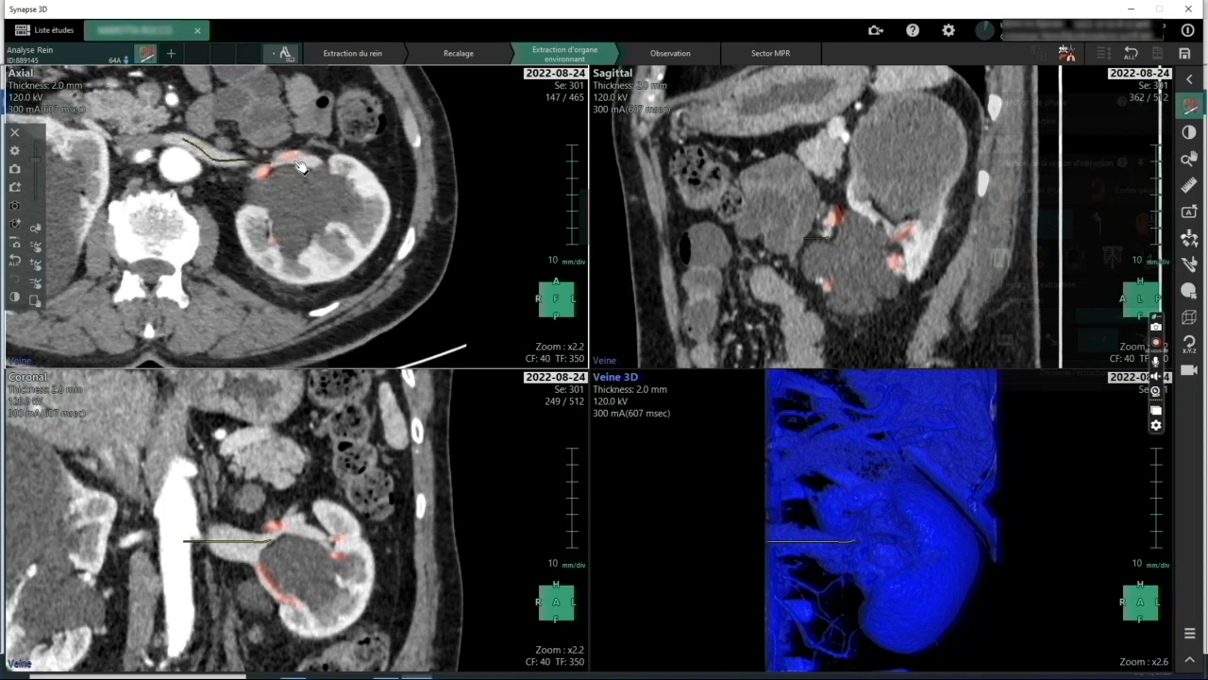
# Continue the path along the anterior vein into the kidney to axial slice 160 and extract it with diameters of 8.3 mm at start and 3.0 mm at end
pyautogui.click(315, 163)
pyautogui.scroll(-4, 324, 174)
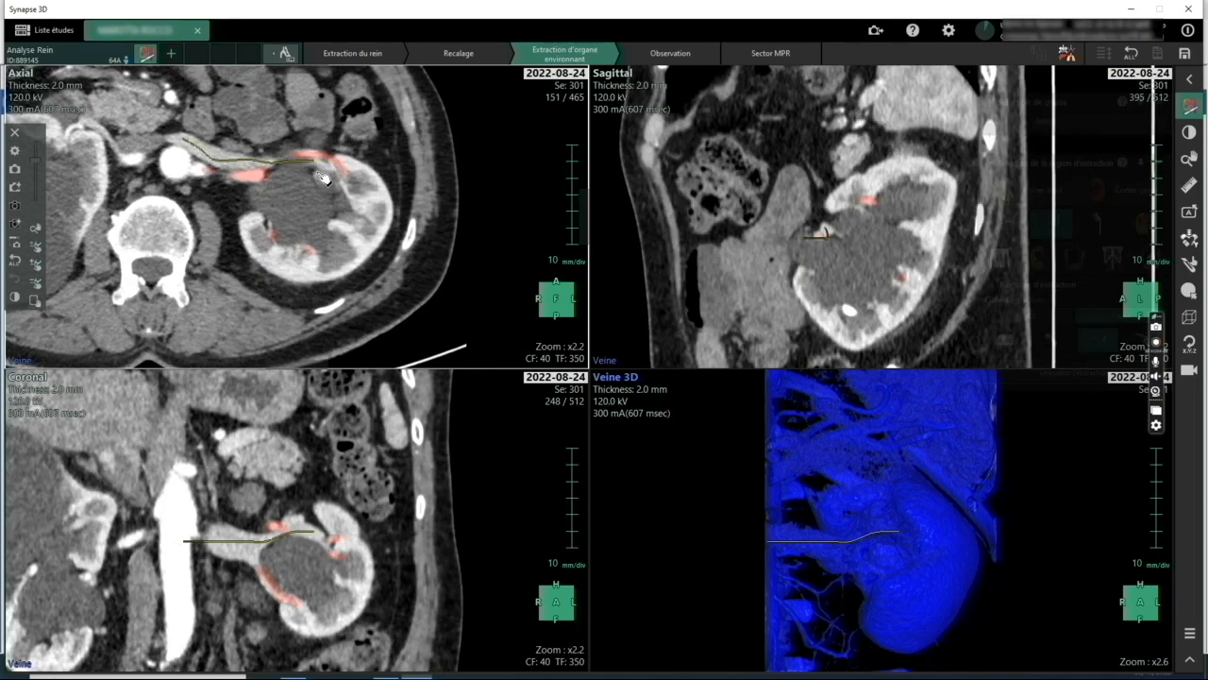
pyautogui.click(329, 168)
pyautogui.scroll(-4, 340, 196)
pyautogui.scroll(-5, 341, 196)
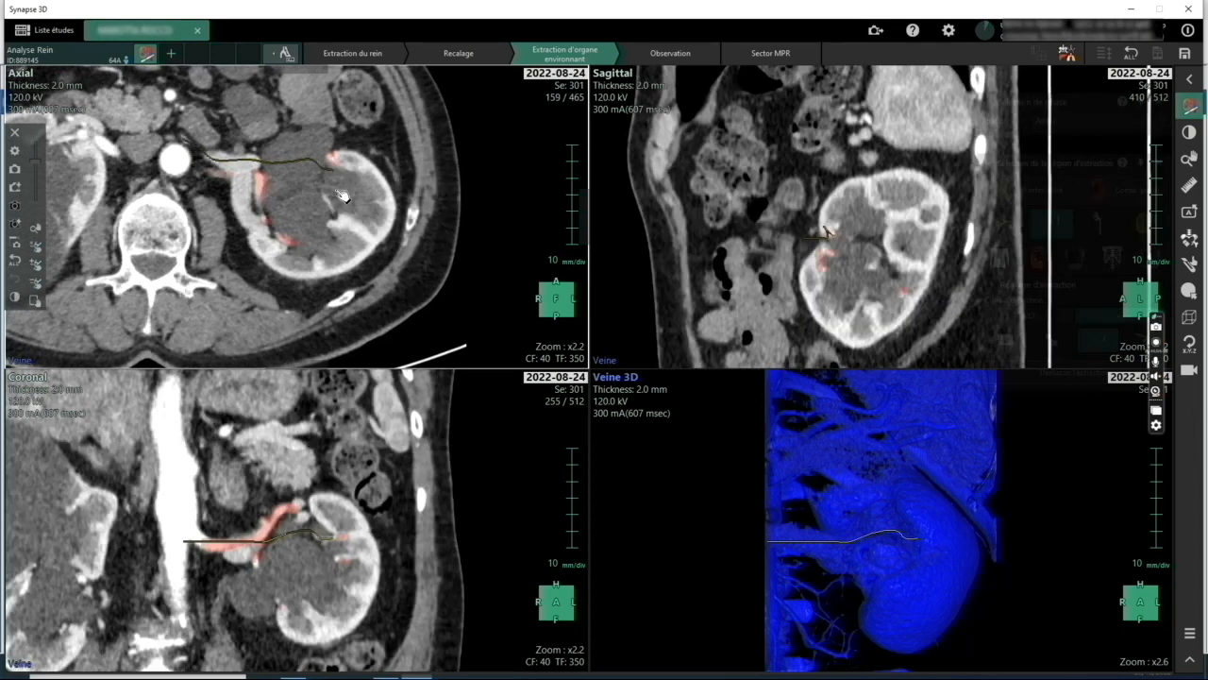
pyautogui.click(338, 170)
pyautogui.rightClick(339, 170)
pyautogui.click(355, 208)
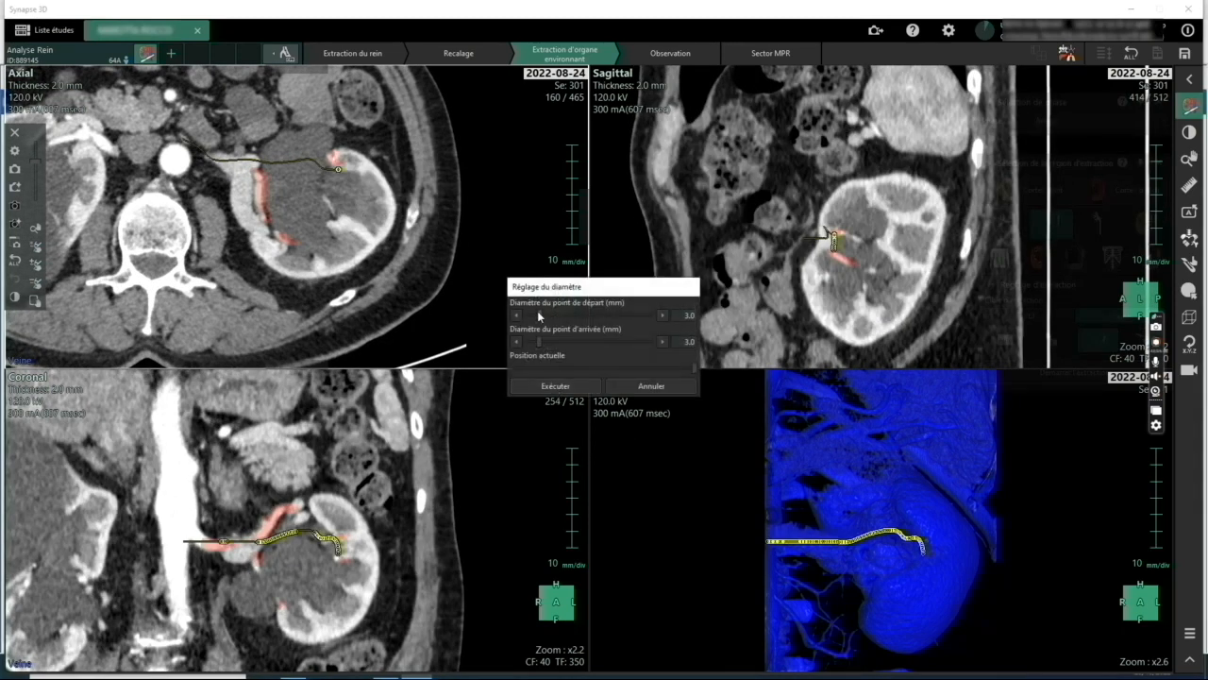
pyautogui.moveTo(548, 317); pyautogui.dragTo(563, 318)
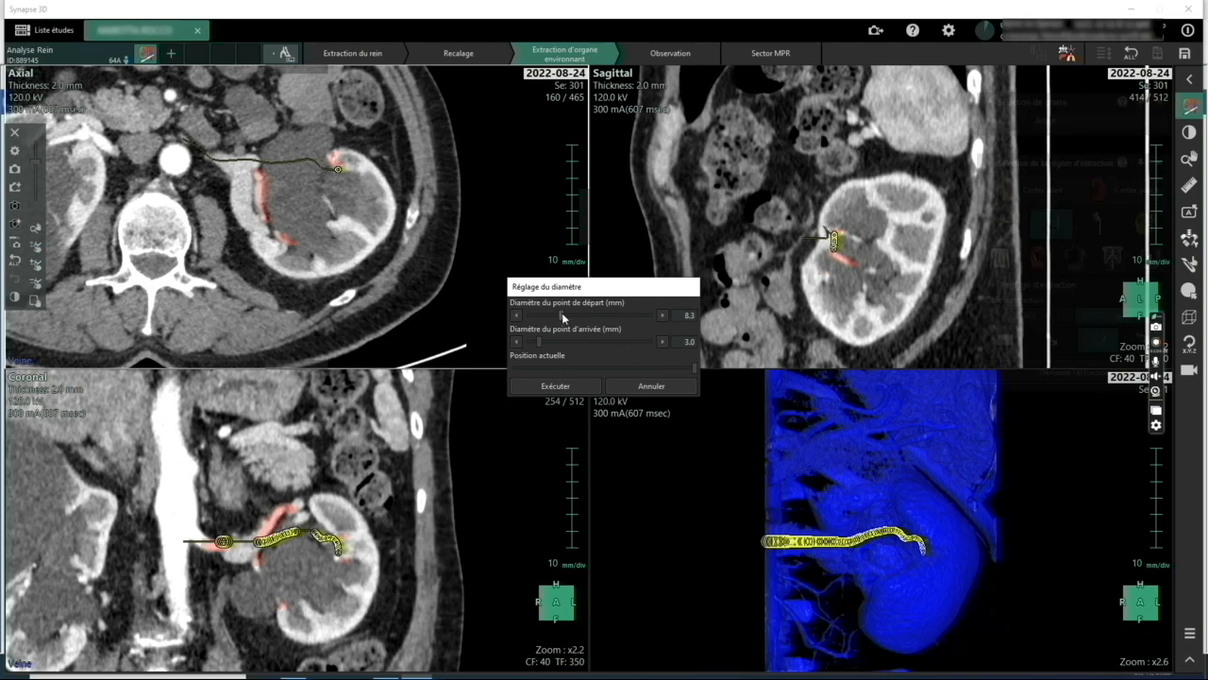
pyautogui.click(555, 385)
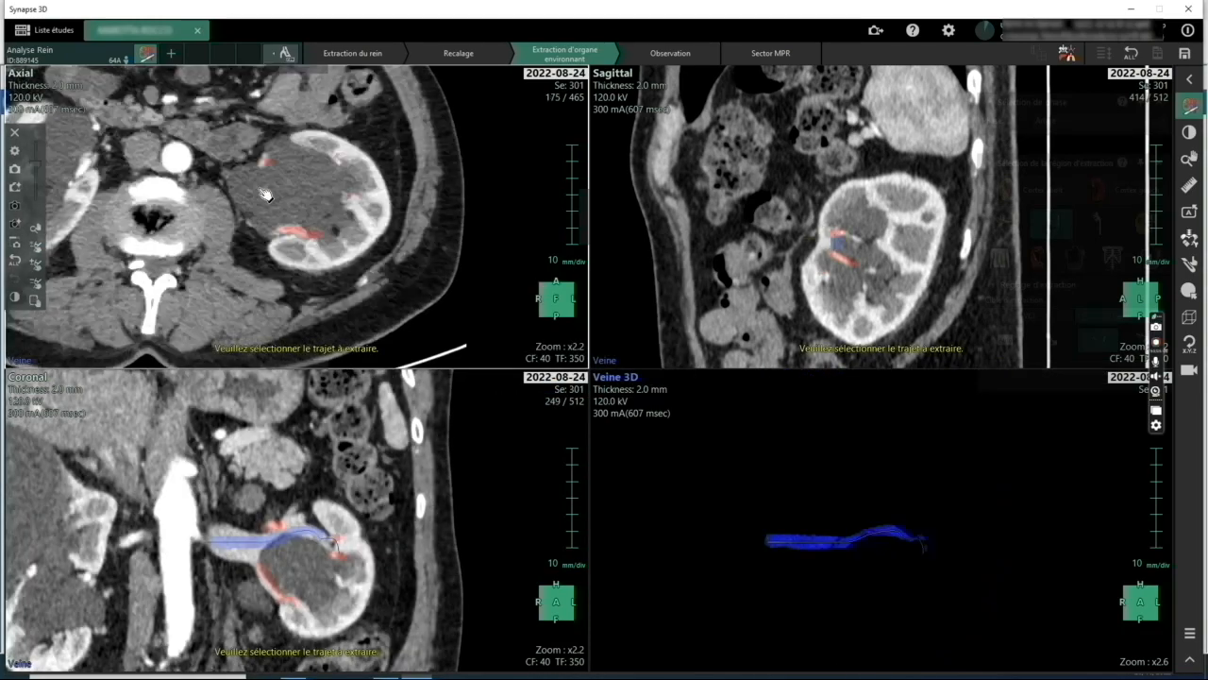
# Trace the posterior venous branch around the medial edge of the sinus towards the posterior parenchyma in the axial slices and extract it
pyautogui.click(238, 167)
pyautogui.scroll(-11, 240, 189)
pyautogui.click(242, 215)
pyautogui.scroll(-10, 264, 231)
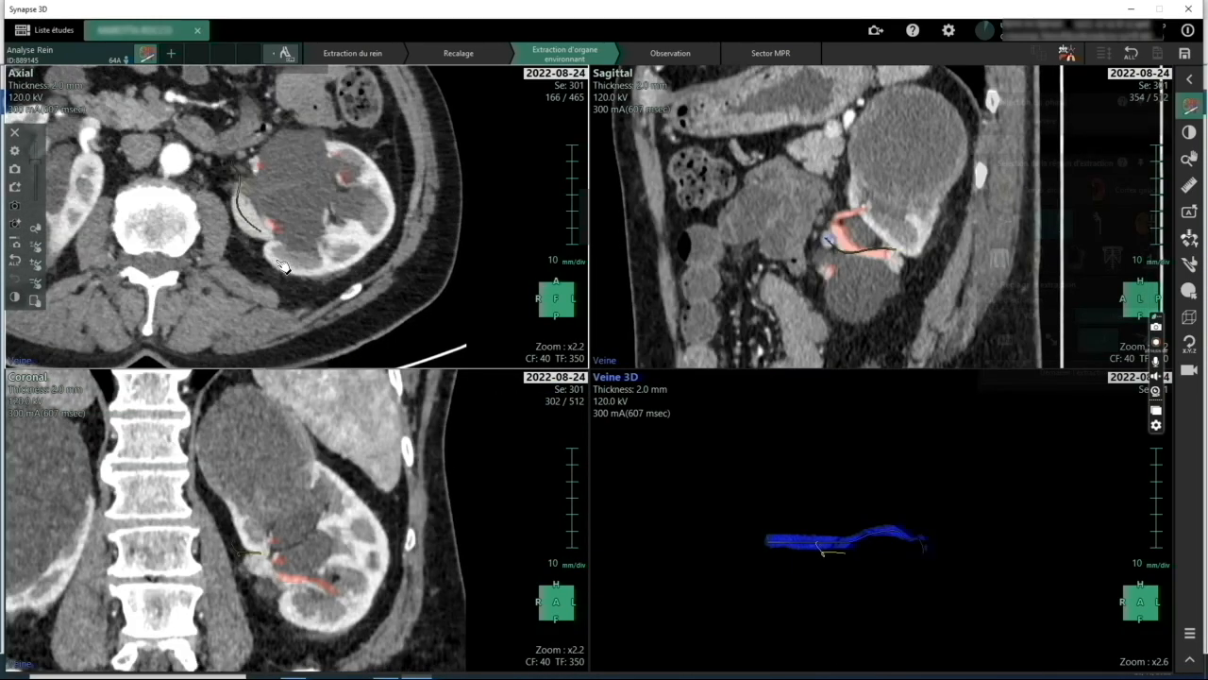
pyautogui.click(273, 237)
pyautogui.doubleClick(284, 249)
pyautogui.click(555, 386)
pyautogui.scroll(20, 321, 240)
pyautogui.scroll(20, 305, 571)
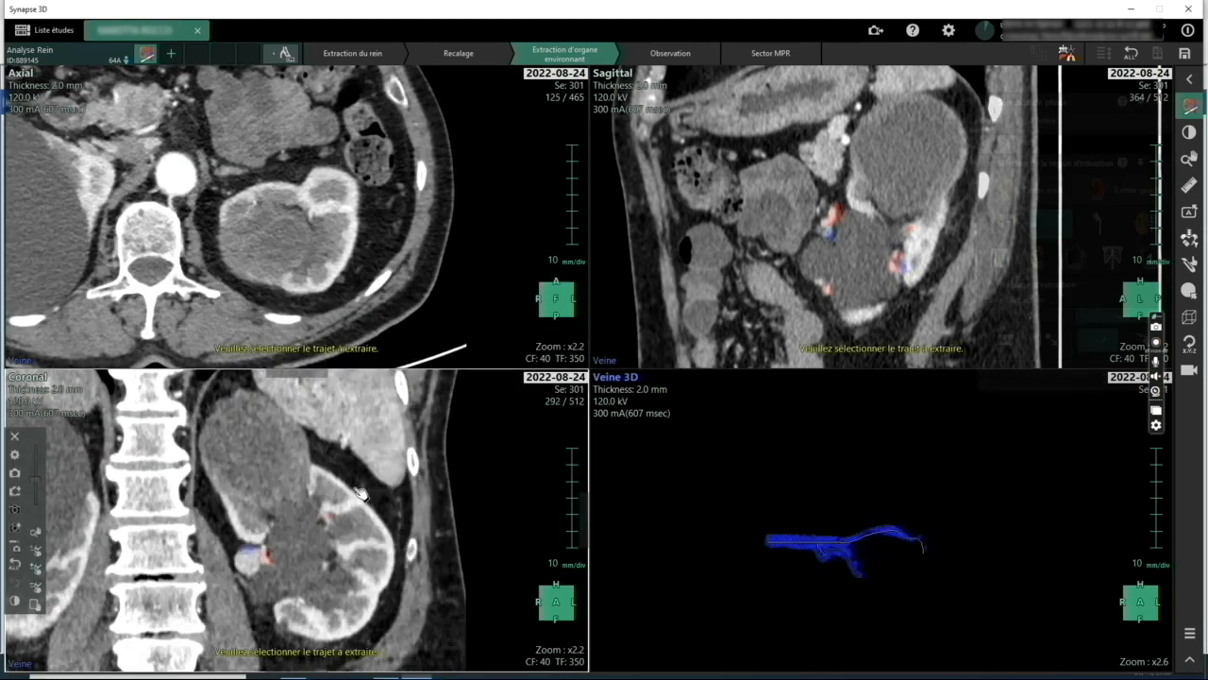
pyautogui.scroll(-20, 305, 571)
pyautogui.scroll(15, 274, 567)
pyautogui.click(257, 562)
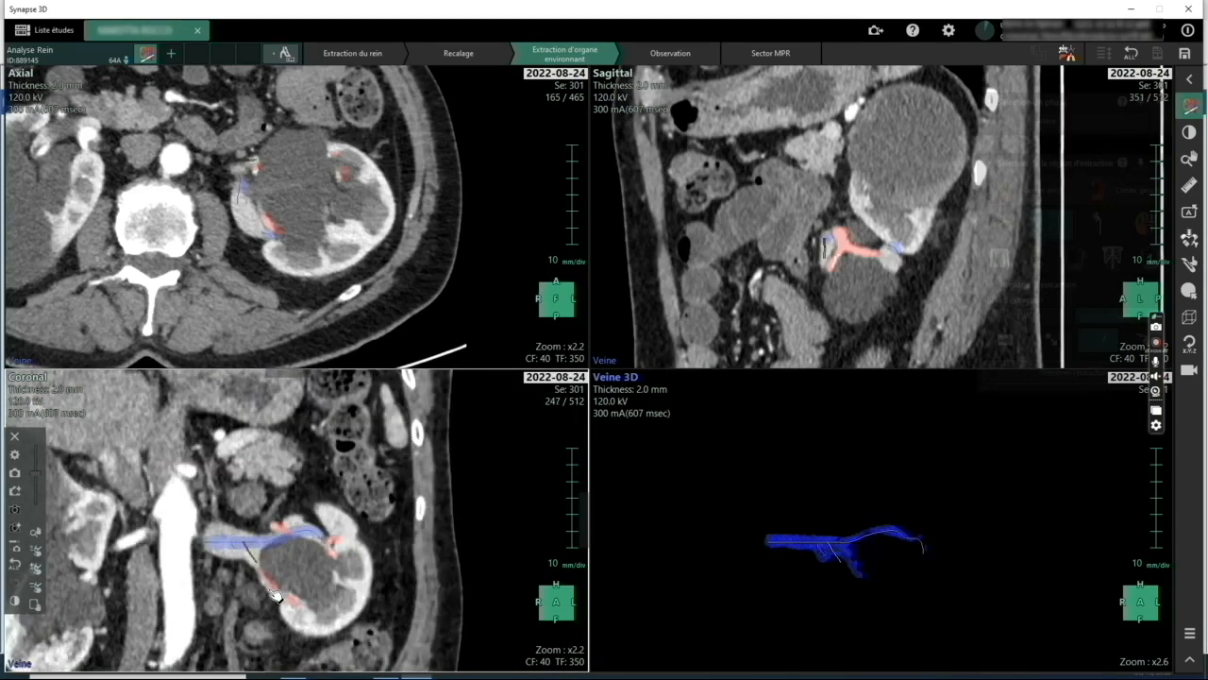
pyautogui.scroll(1, 275, 596)
pyautogui.rightClick(271, 592)
pyautogui.click(327, 601)
# Trace the inferior venous branch downward from the main renal vein in the sagittal slices and extract it by path
pyautogui.scroll(20, 880, 208)
pyautogui.scroll(-20, 857, 242)
pyautogui.scroll(-14, 845, 243)
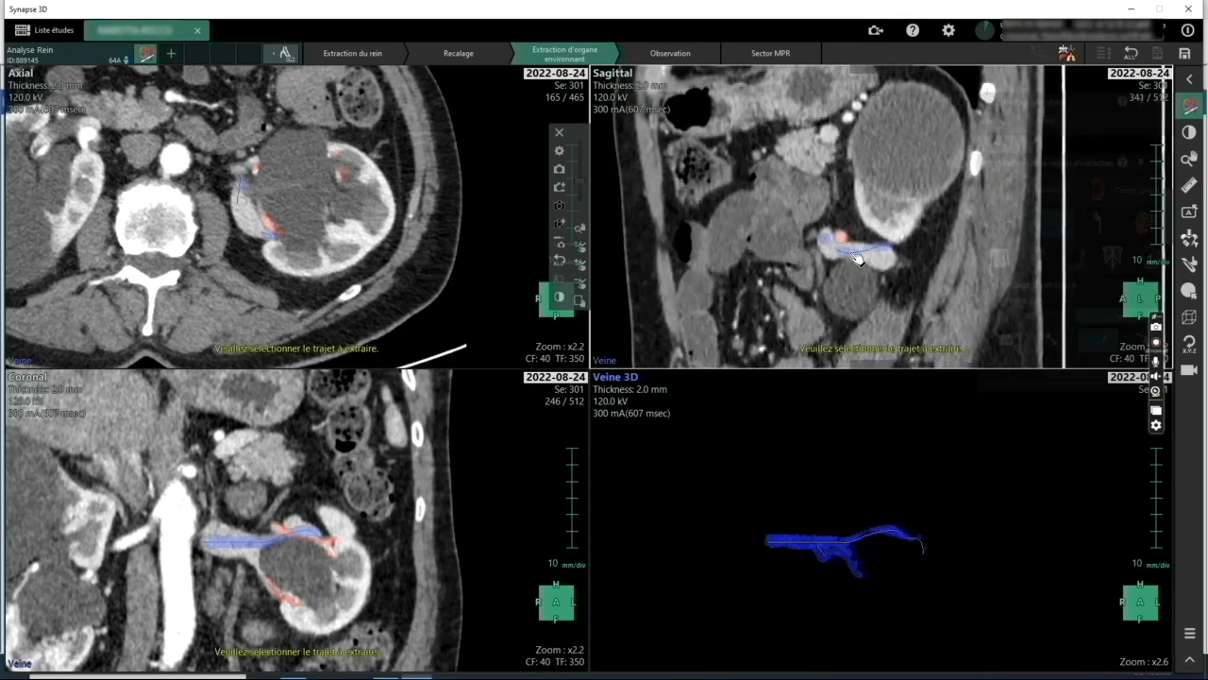
pyautogui.scroll(-17, 832, 260)
pyautogui.click(831, 281)
pyautogui.scroll(-7, 828, 288)
pyautogui.click(827, 290)
pyautogui.rightClick(826, 289)
pyautogui.click(843, 327)
# Trace a short superior branch rising from the anterior vein to sagittal slice 395 and extract it by path
pyautogui.scroll(-8, 836, 246)
pyautogui.click(839, 236)
pyautogui.scroll(-12, 848, 223)
pyautogui.click(856, 209)
pyautogui.rightClick(855, 207)
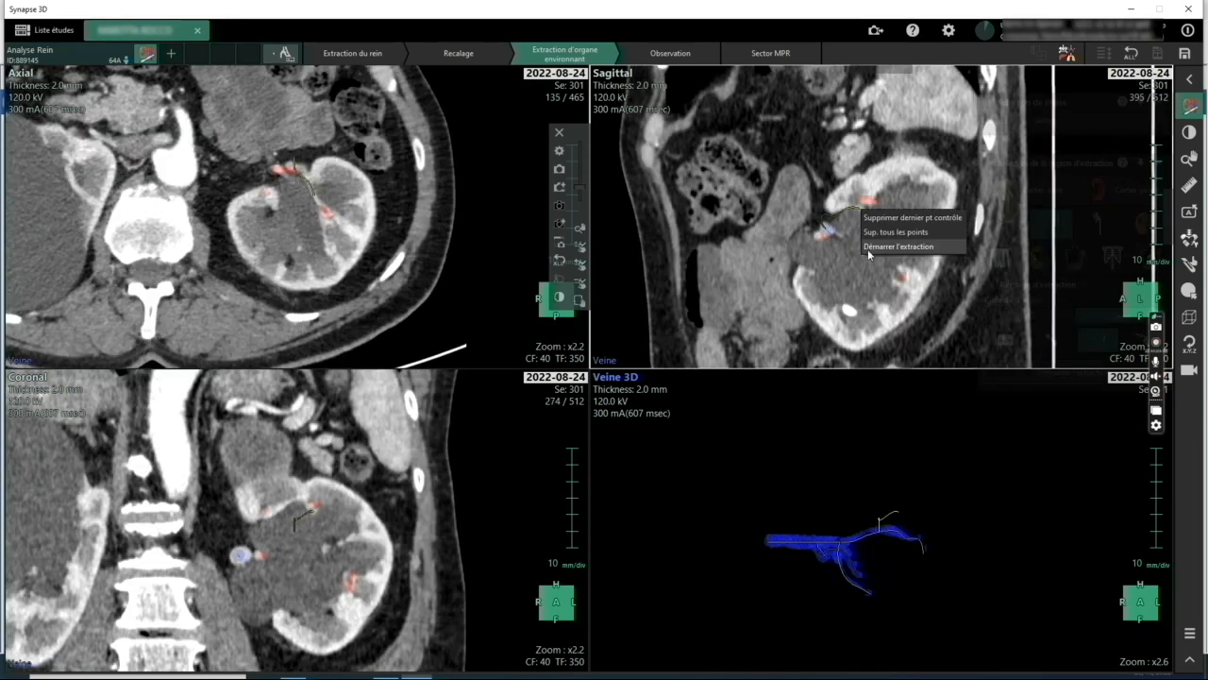
pyautogui.click(867, 249)
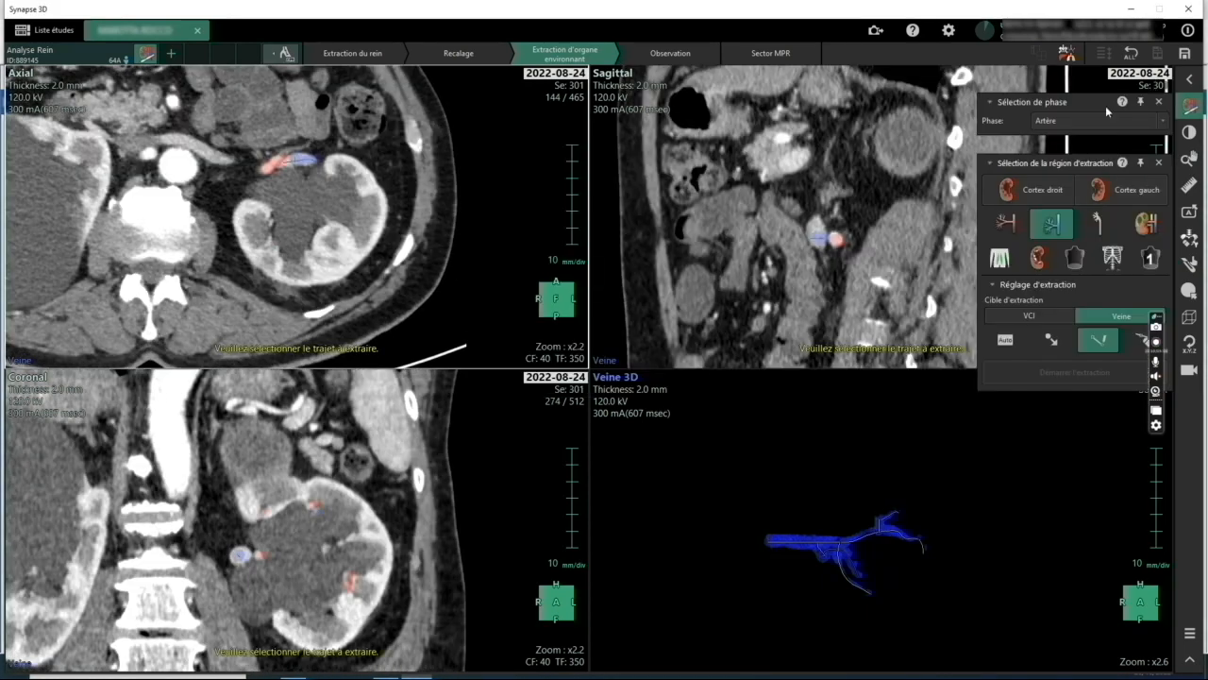
# Save the vein extraction as a snapshot, overwriting the existing one
pyautogui.click(1185, 54)
pyautogui.click(672, 344)
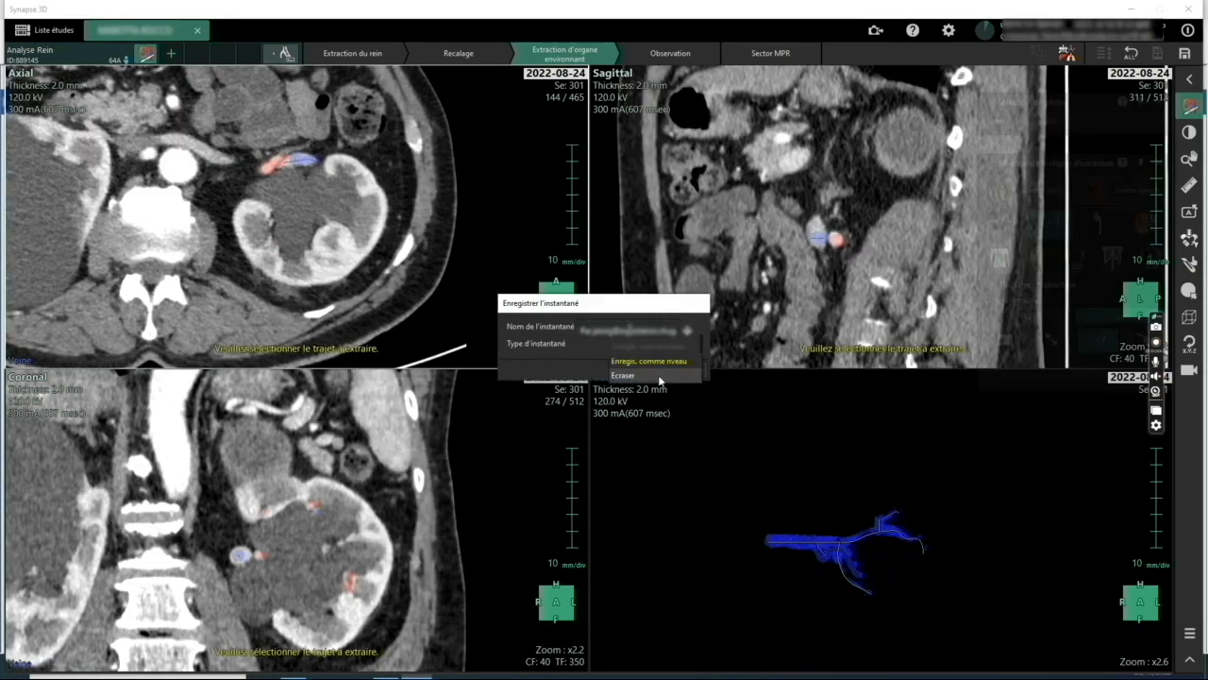
pyautogui.click(660, 377)
pyautogui.click(651, 369)
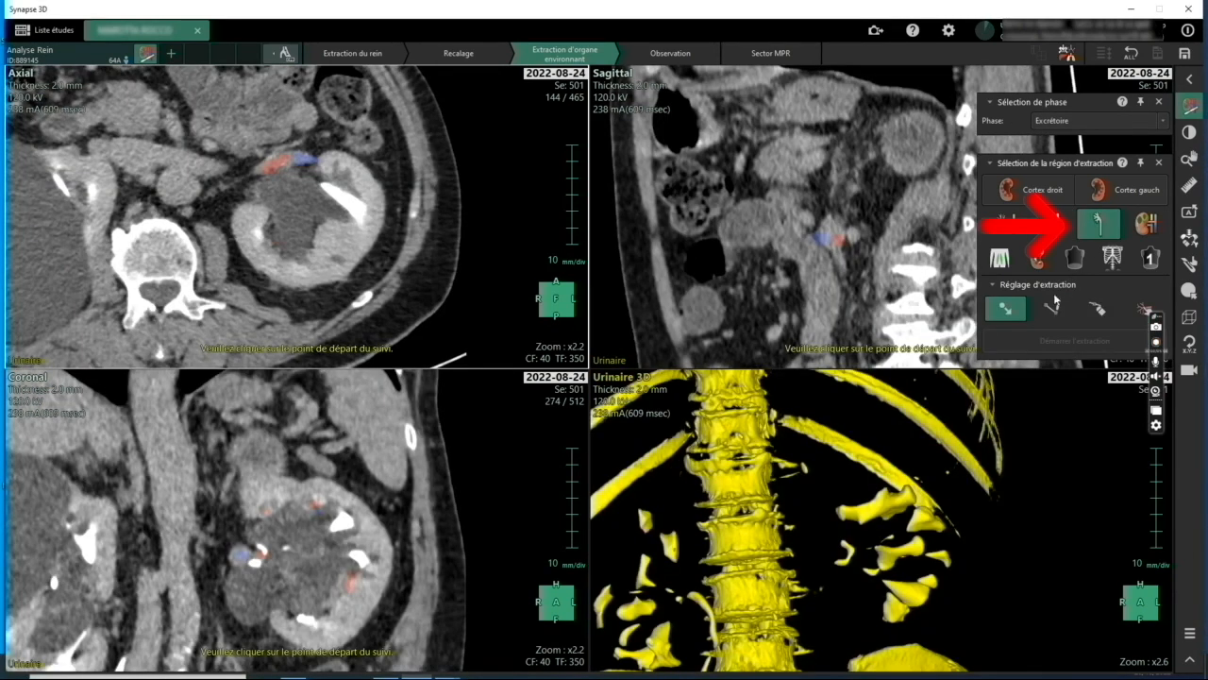
# Start a new urinary region with the region extraction tool and extract the bright anterior calyx around axial slice 147
pyautogui.click(1192, 268)
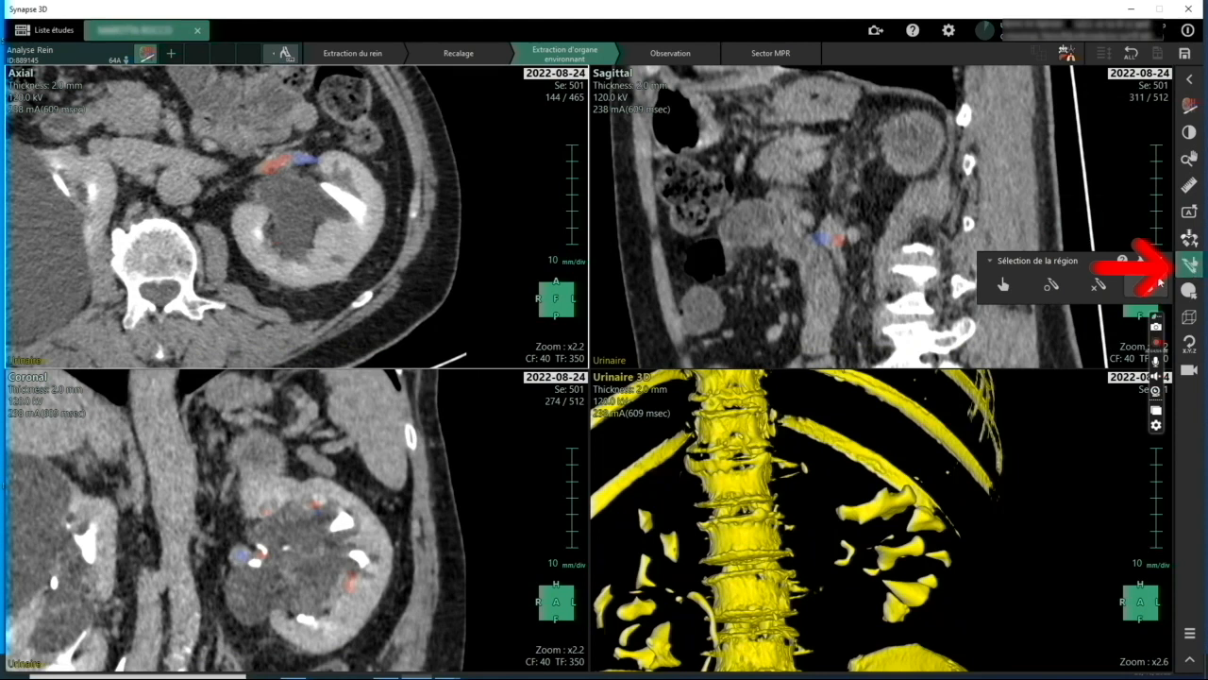
pyautogui.click(1151, 287)
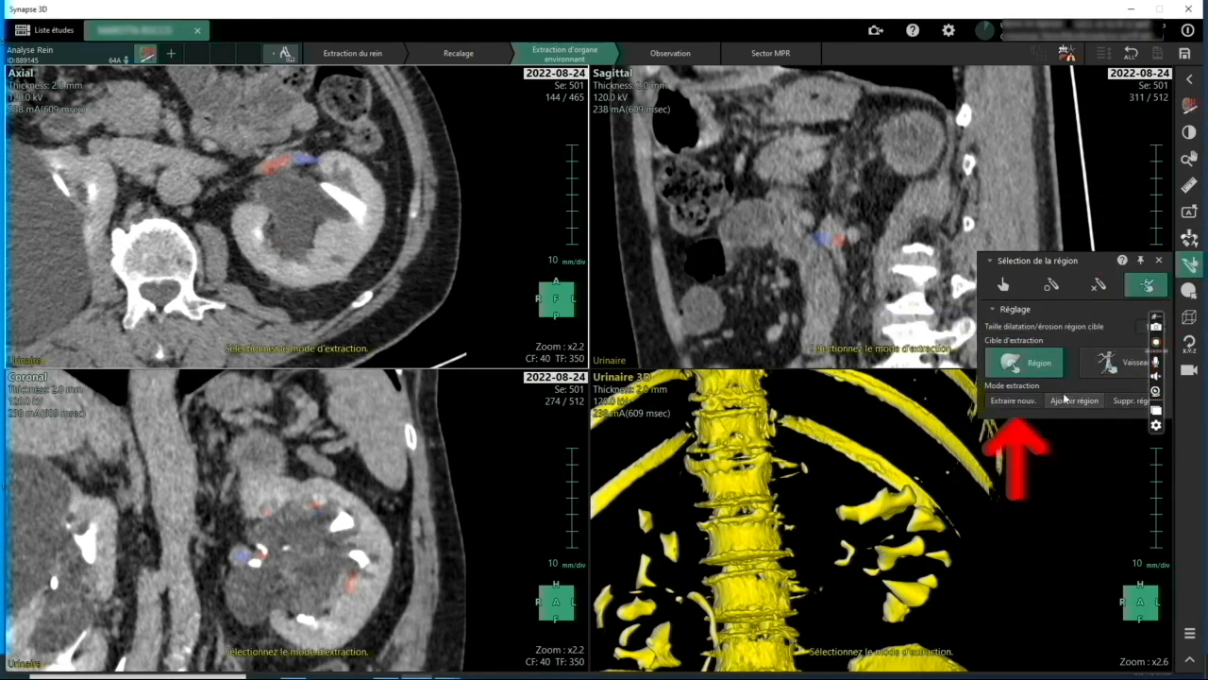
pyautogui.click(1028, 406)
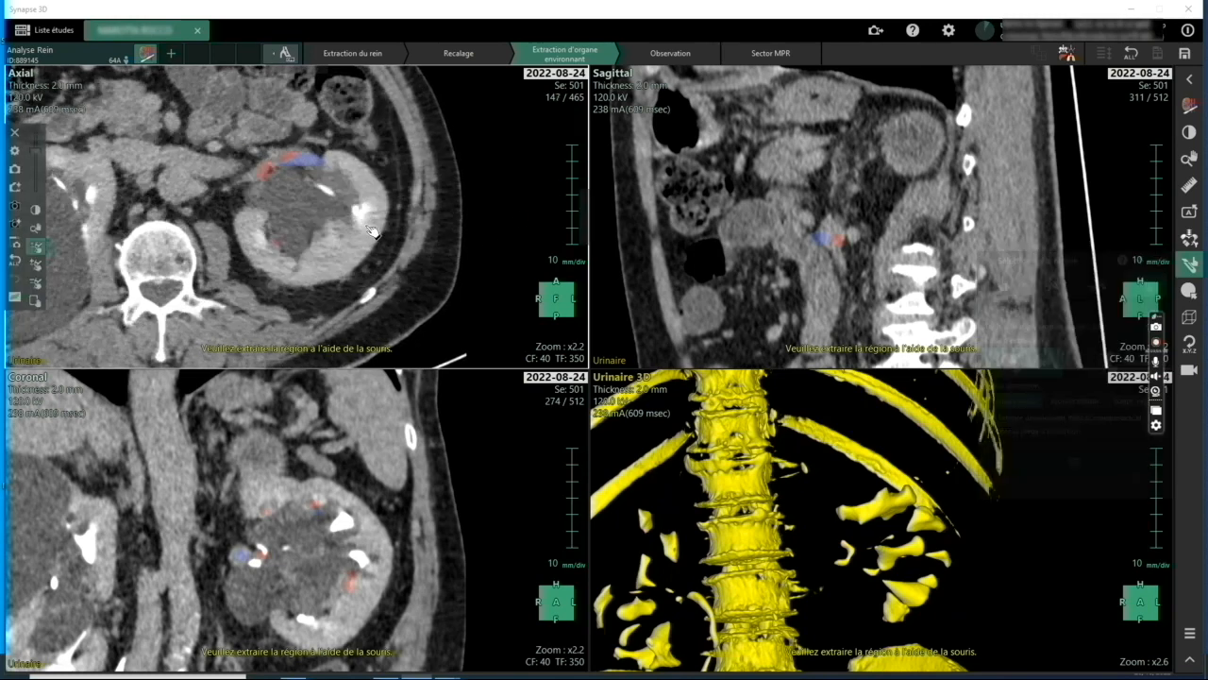
pyautogui.moveTo(335, 192); pyautogui.dragTo(444, 287)
# Add the contrast-filled anterior, posterolateral and medial parts of the collecting system in axial slice 151 to the urinary region
pyautogui.scroll(-7, 360, 211)
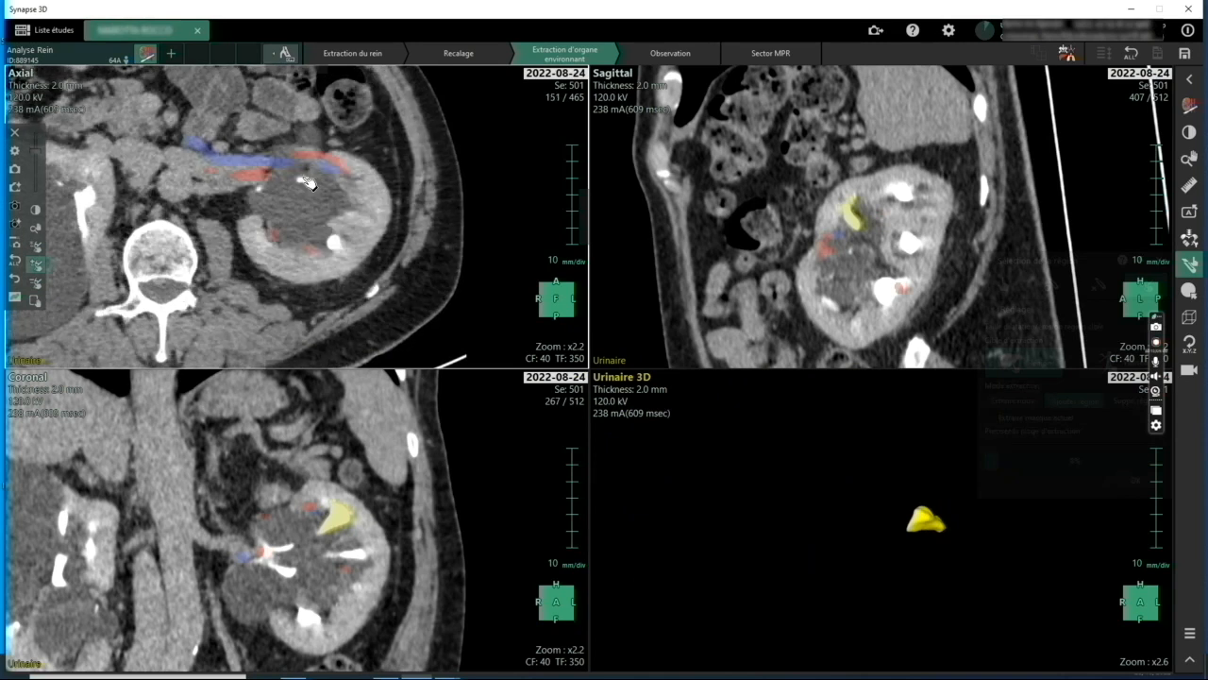
pyautogui.click(310, 184)
pyautogui.moveTo(315, 185); pyautogui.dragTo(317, 187)
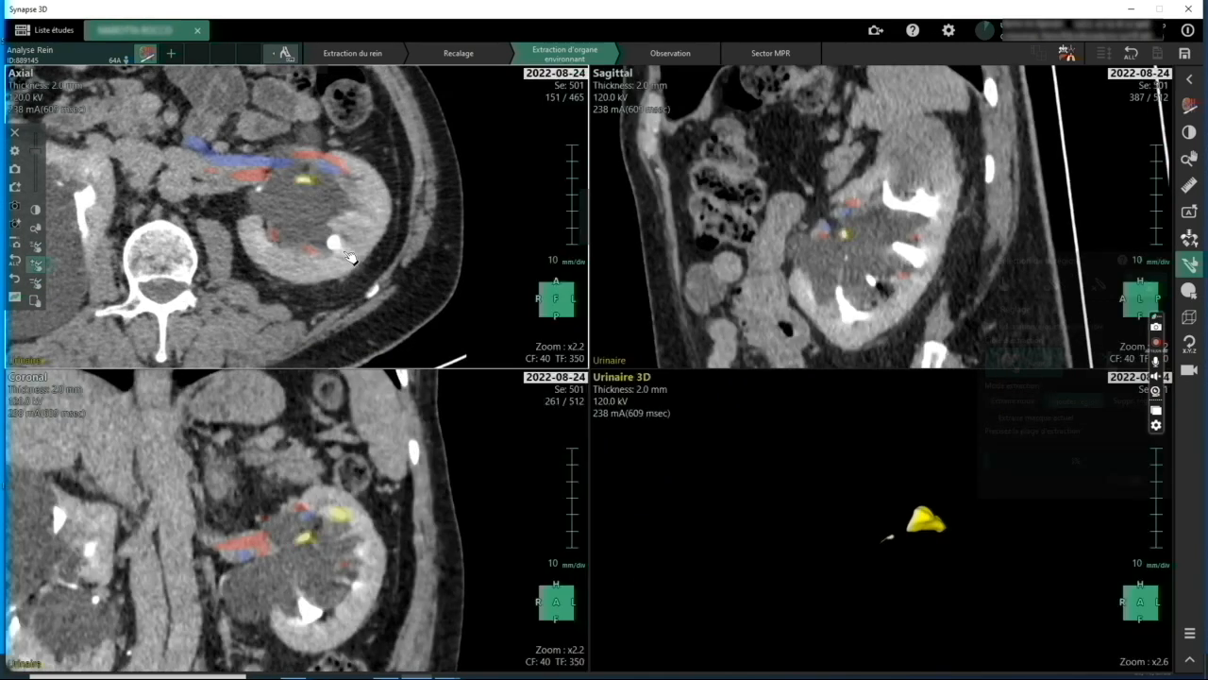
pyautogui.moveTo(335, 243); pyautogui.dragTo(338, 245)
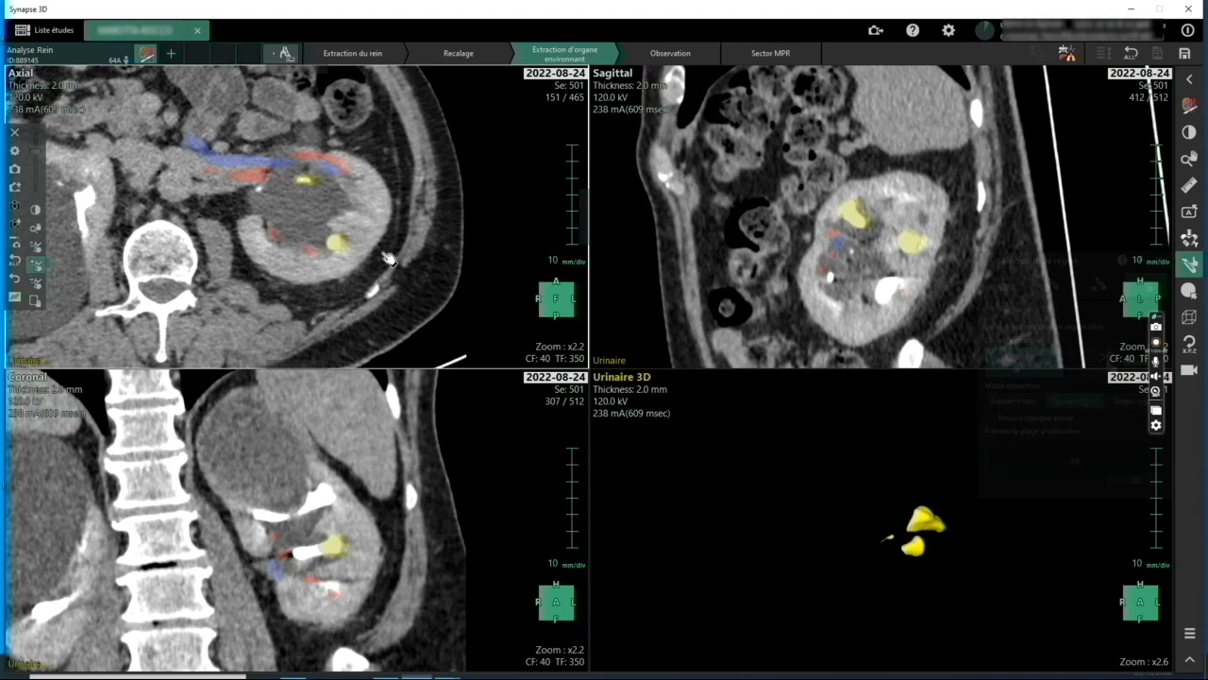
pyautogui.click(262, 193)
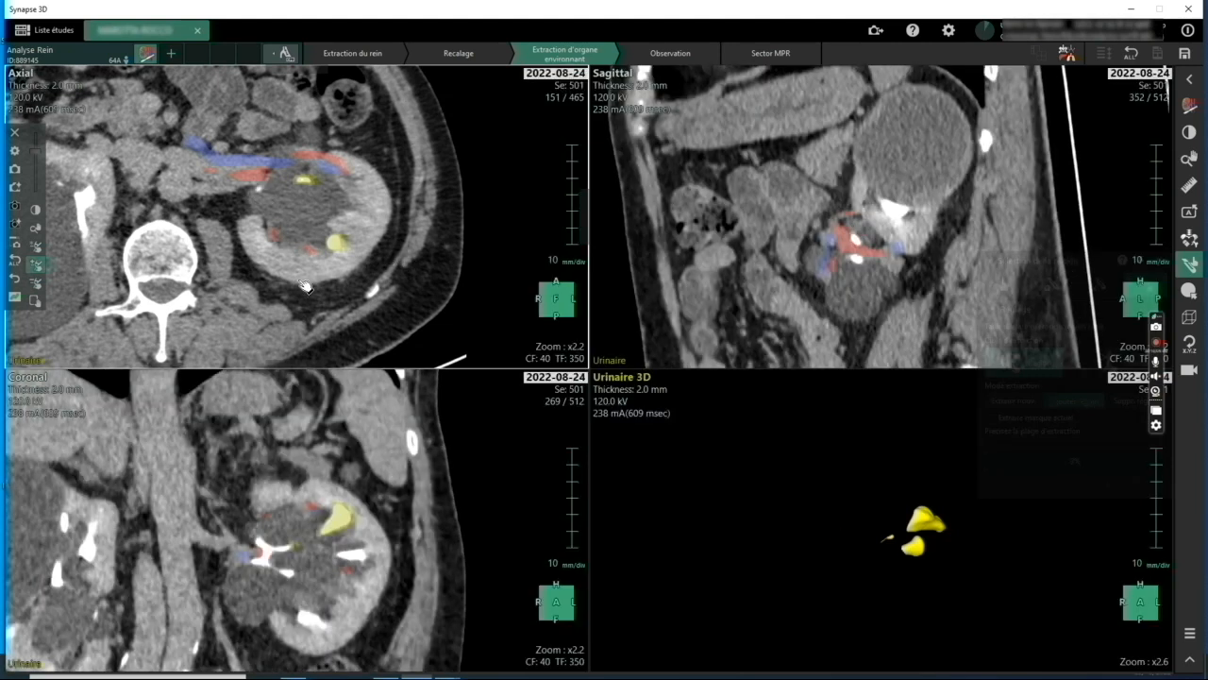
# Add the medial branching calyces, the lateral calyx and the lower-pole calyx to the urinary region around coronal slice 269
pyautogui.moveTo(266, 549); pyautogui.dragTo(361, 553)
pyautogui.click(343, 552)
pyautogui.moveTo(307, 620); pyautogui.dragTo(335, 632)
# Add the lower lateral calyx in coronal slice 253, undoing the growth that spills into the cortex and extracting it again
pyautogui.scroll(15, 335, 631)
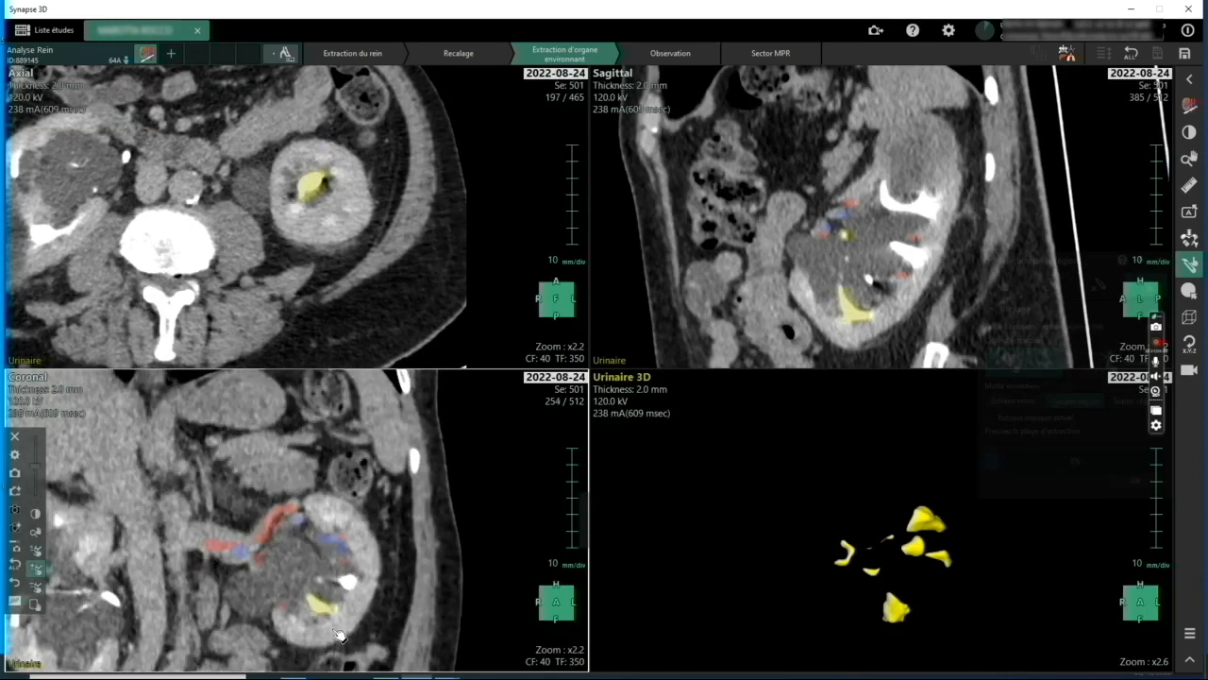
pyautogui.scroll(1, 331, 607)
pyautogui.moveTo(338, 579); pyautogui.dragTo(363, 587)
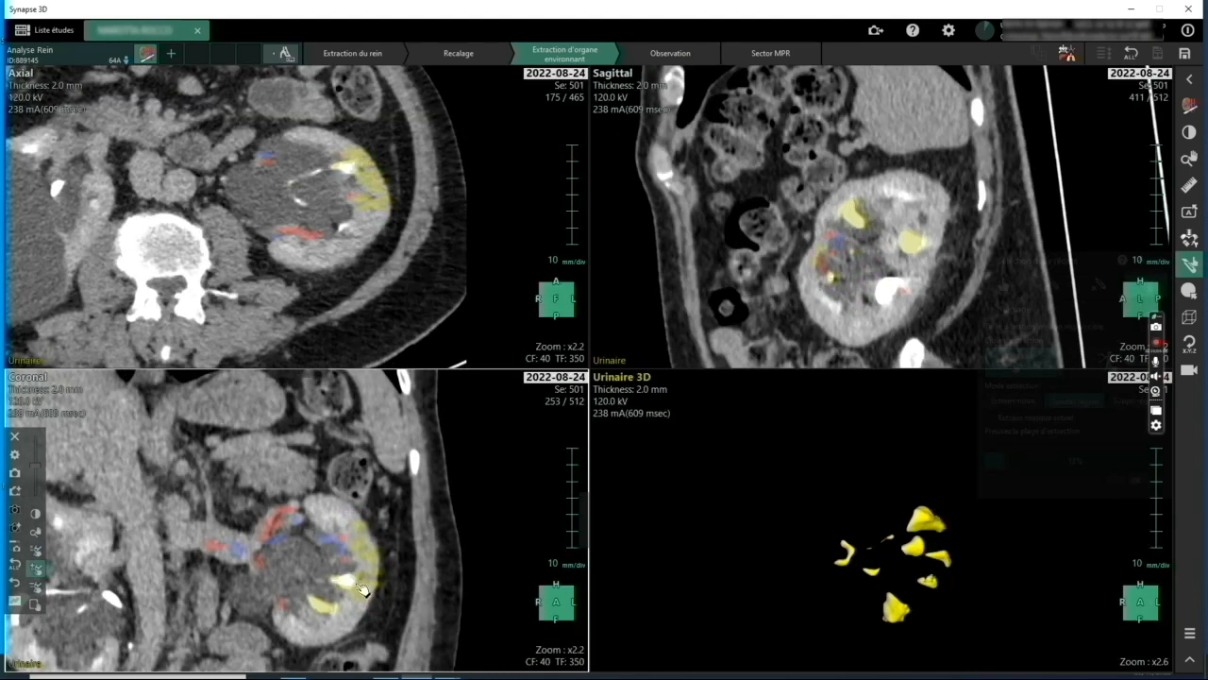
pyautogui.hotkey('ctrl', 'z')
pyautogui.moveTo(337, 581)
pyautogui.mouseDown()
pyautogui.moveTo(361, 586)
pyautogui.moveTo(340, 580)
pyautogui.mouseUp()
pyautogui.moveTo(345, 578); pyautogui.dragTo(316, 558)
# Add the remaining middle, lower posterior and upper-pole calyces to the urinary region in the posterior coronal slices
pyautogui.scroll(15, 368, 596)
pyautogui.scroll(-20, 382, 609)
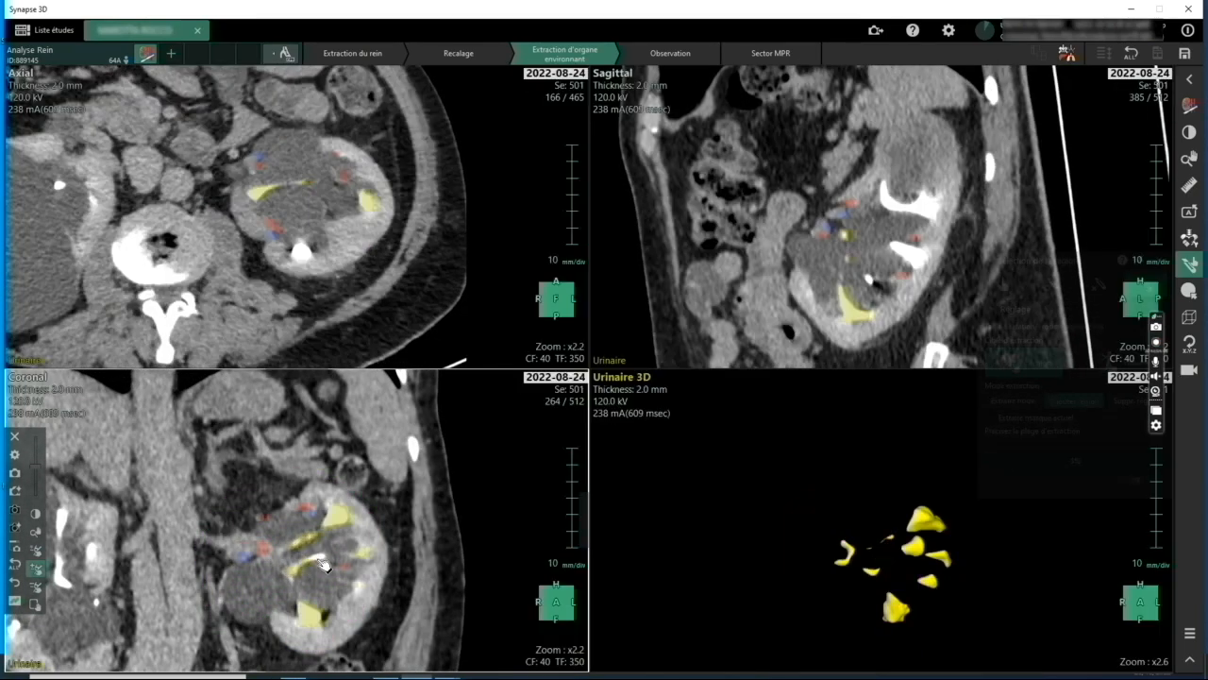
pyautogui.scroll(-18, 311, 571)
pyautogui.click(309, 582)
pyautogui.scroll(-10, 303, 567)
pyautogui.click(293, 519)
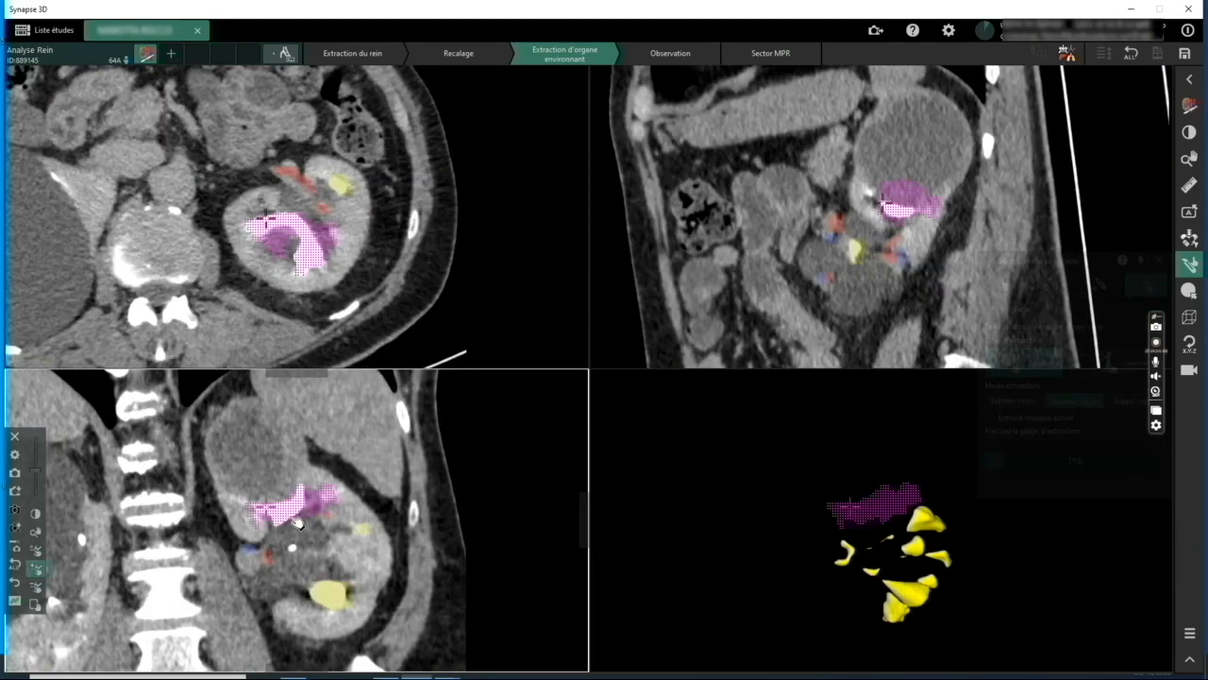
pyautogui.scroll(17, 290, 604)
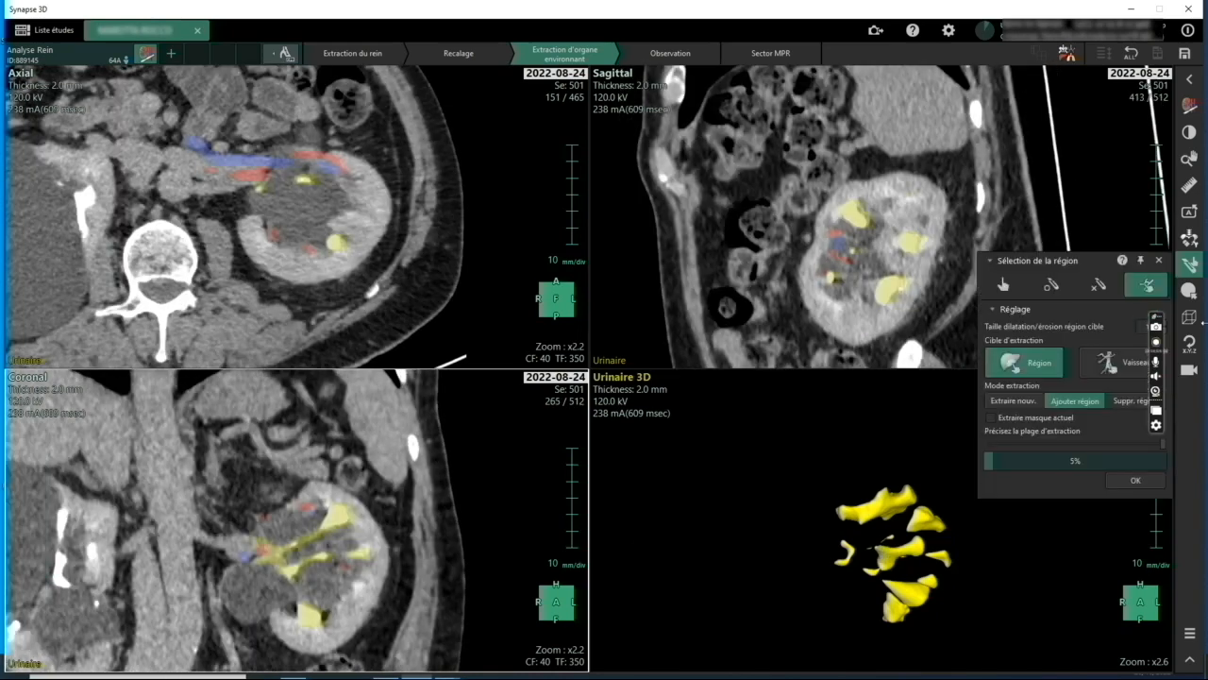
# Activate the spherical editing brush in add mode for retouching the urinary region
pyautogui.click(1192, 291)
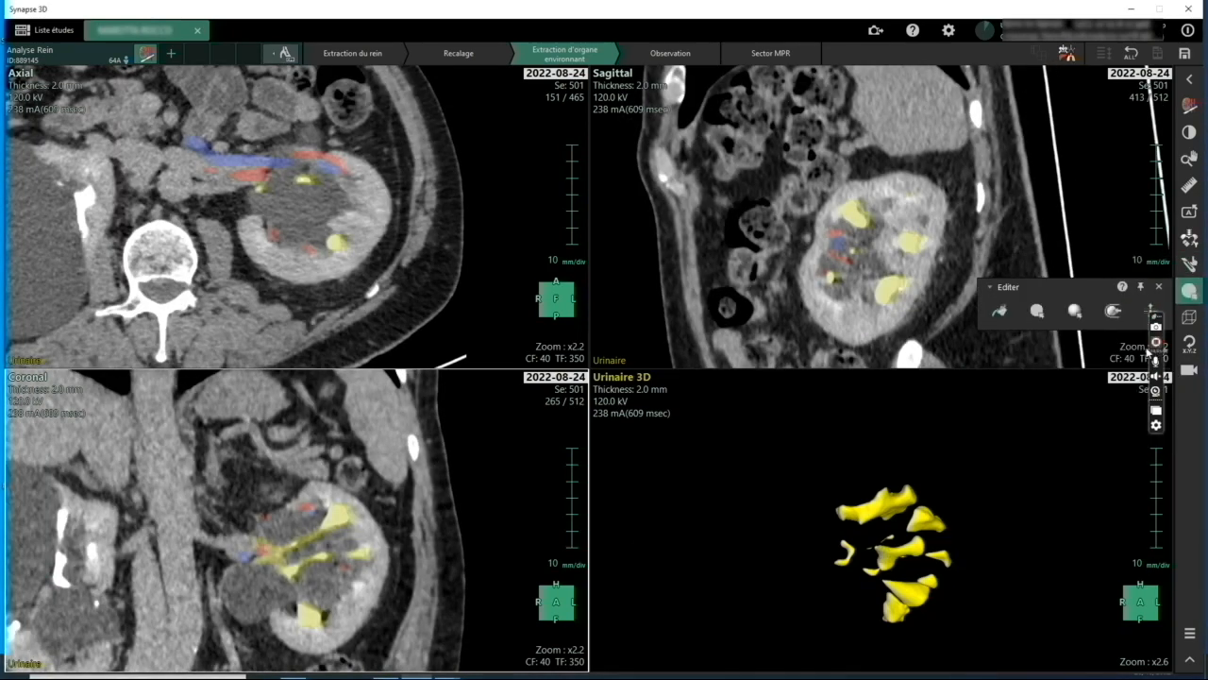
pyautogui.click(1075, 311)
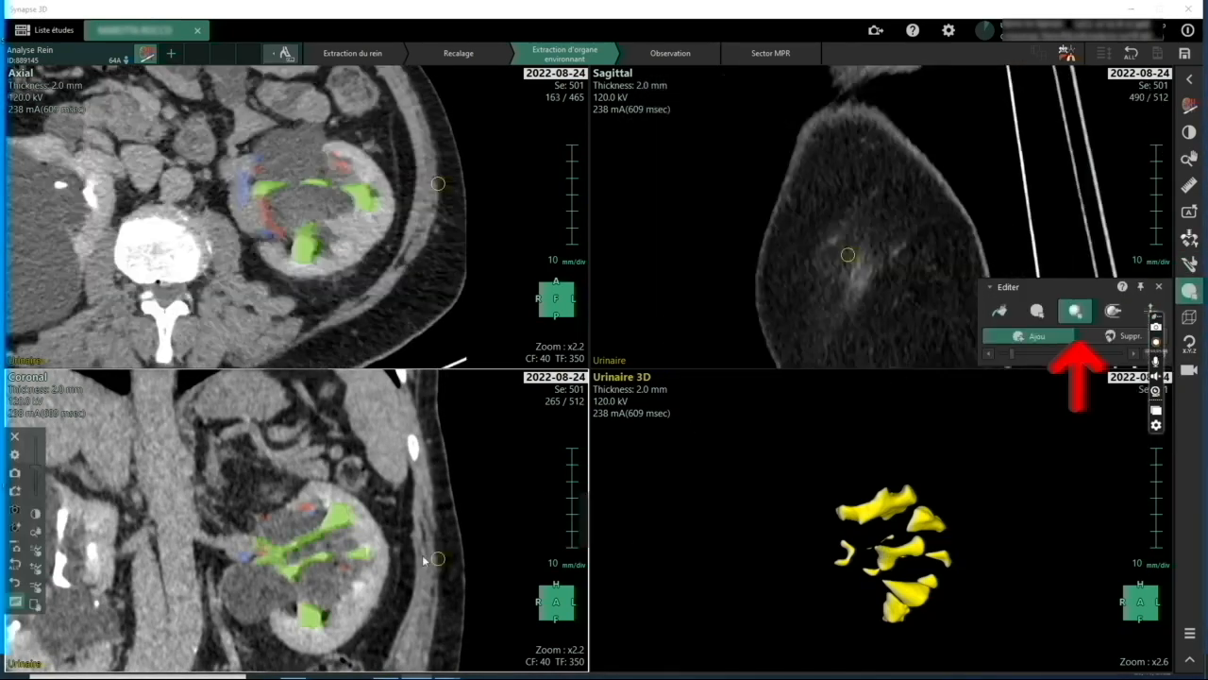
pyautogui.moveTo(1176, 301)
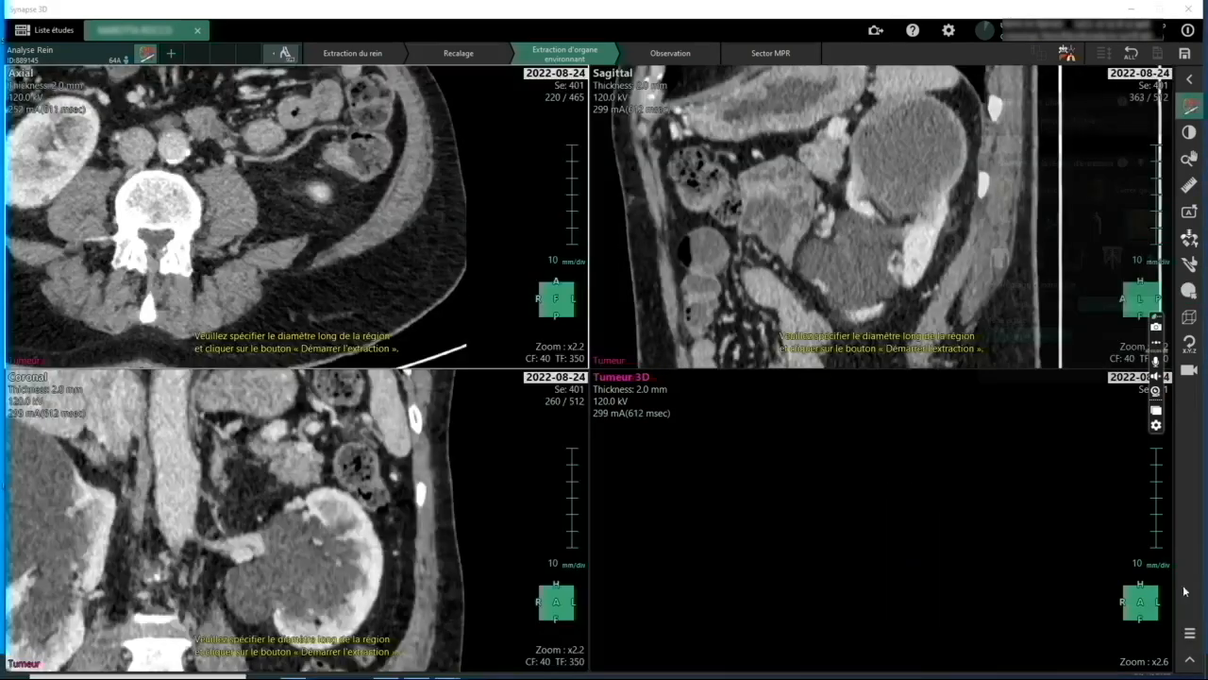
# Choose the tumour as the region to extract and set the working phase to Corticomédullaire
pyautogui.moveTo(1179, 103)
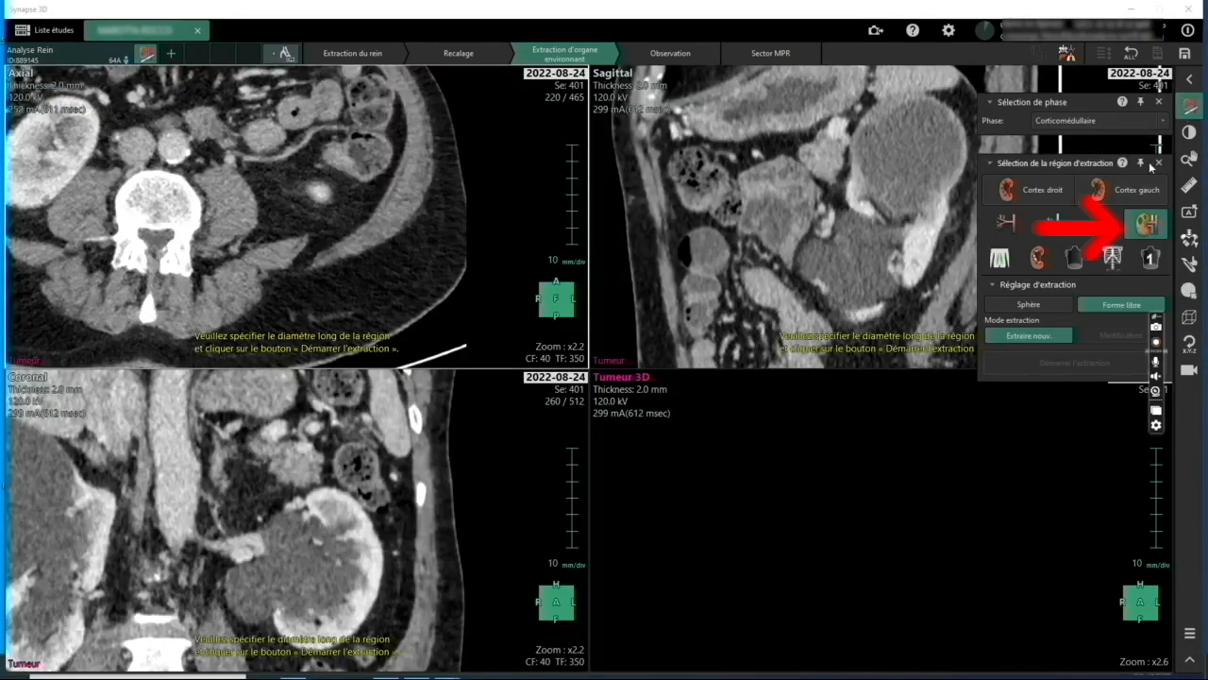
pyautogui.click(1139, 229)
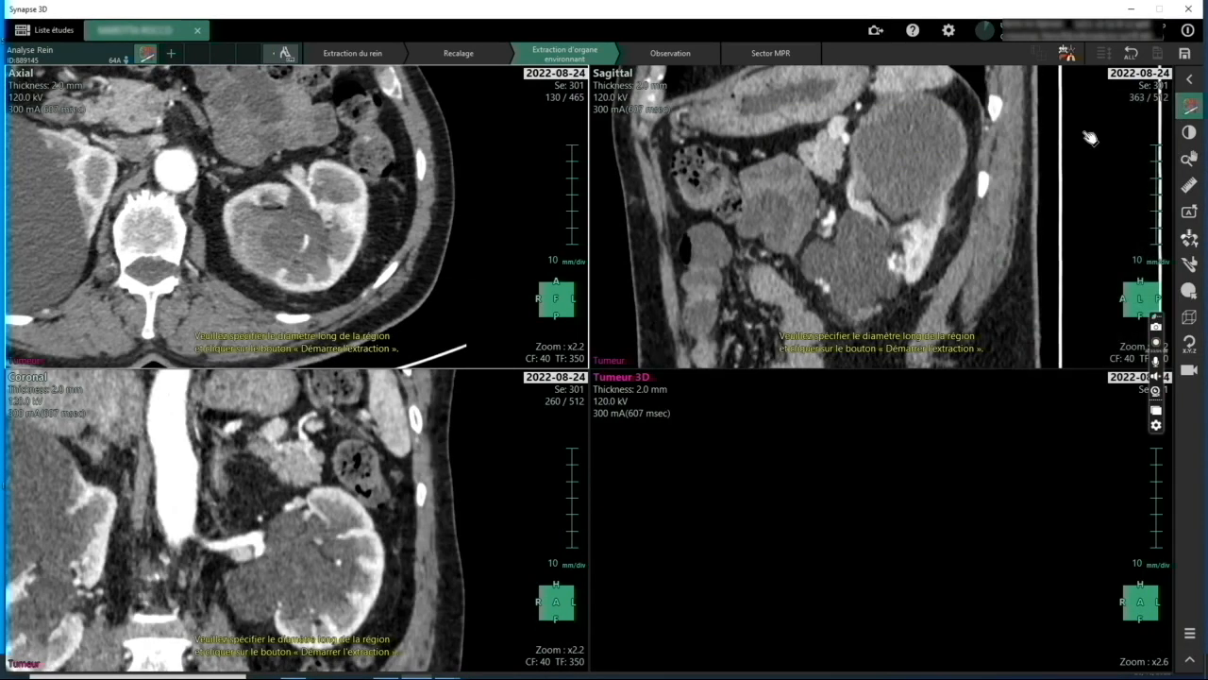
pyautogui.moveTo(1197, 111)
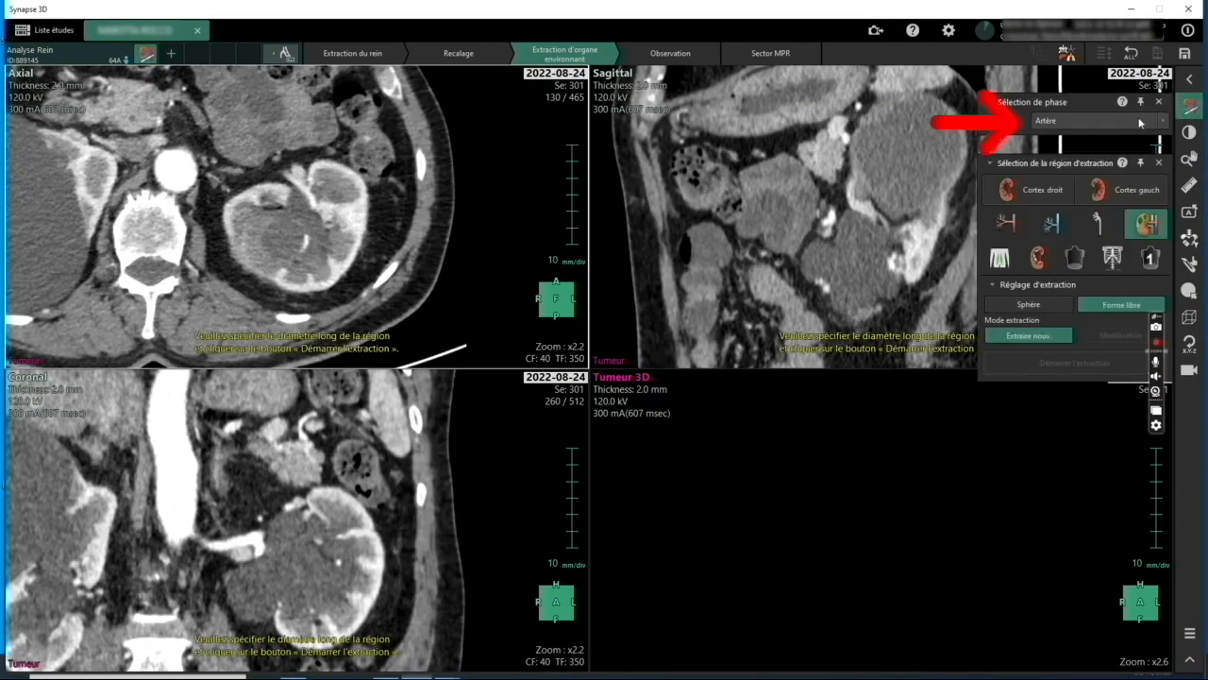
pyautogui.click(1126, 123)
pyautogui.click(1109, 151)
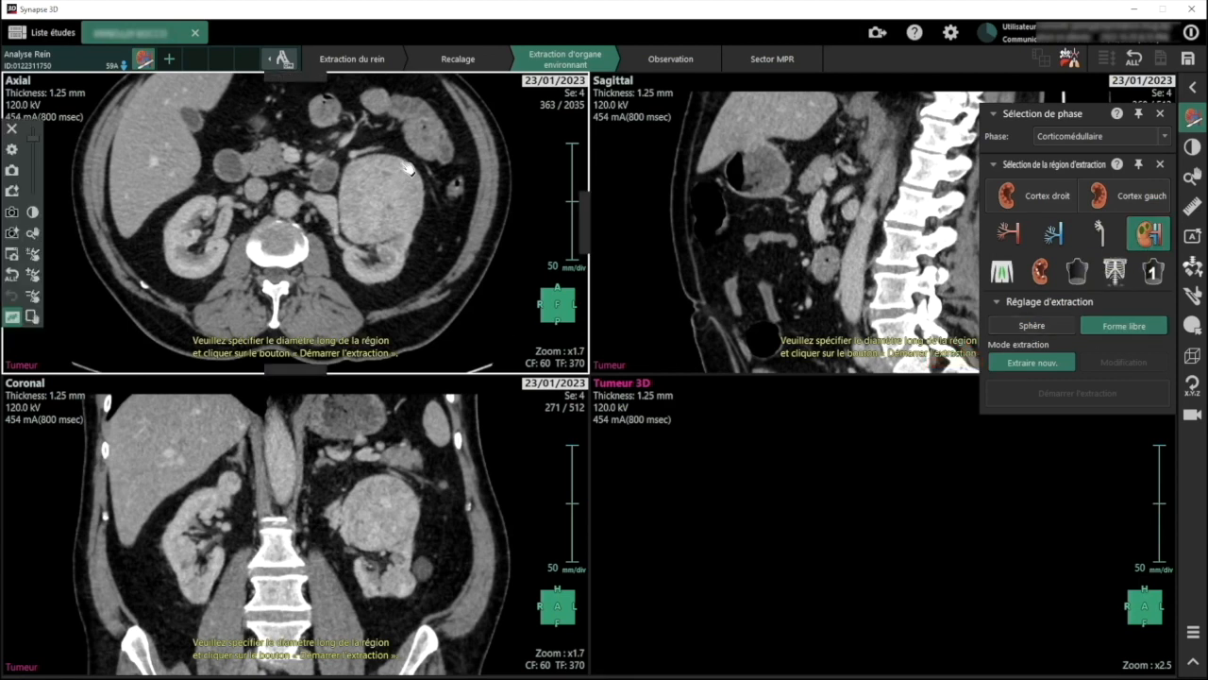
# Mark the left renal tumour's long diameter in axial slice 363, add edge points in modification mode, and run the free-form extraction
pyautogui.moveTo(395, 166); pyautogui.dragTo(358, 243)
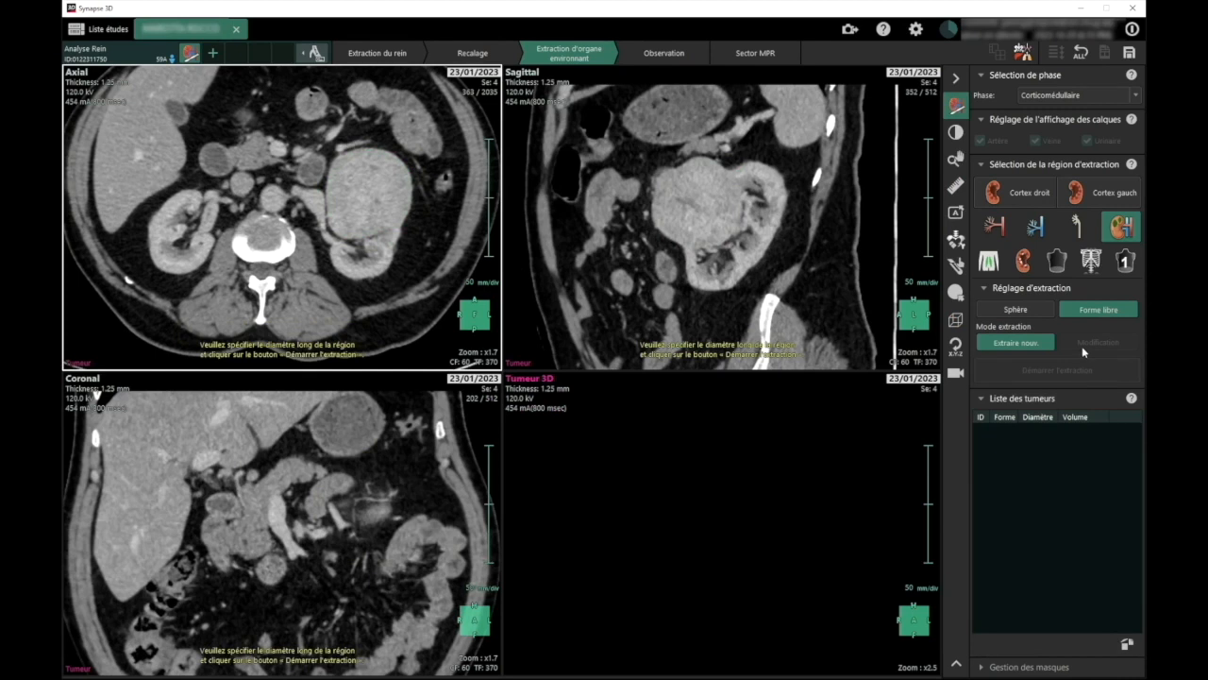
pyautogui.moveTo(370, 151); pyautogui.dragTo(363, 208)
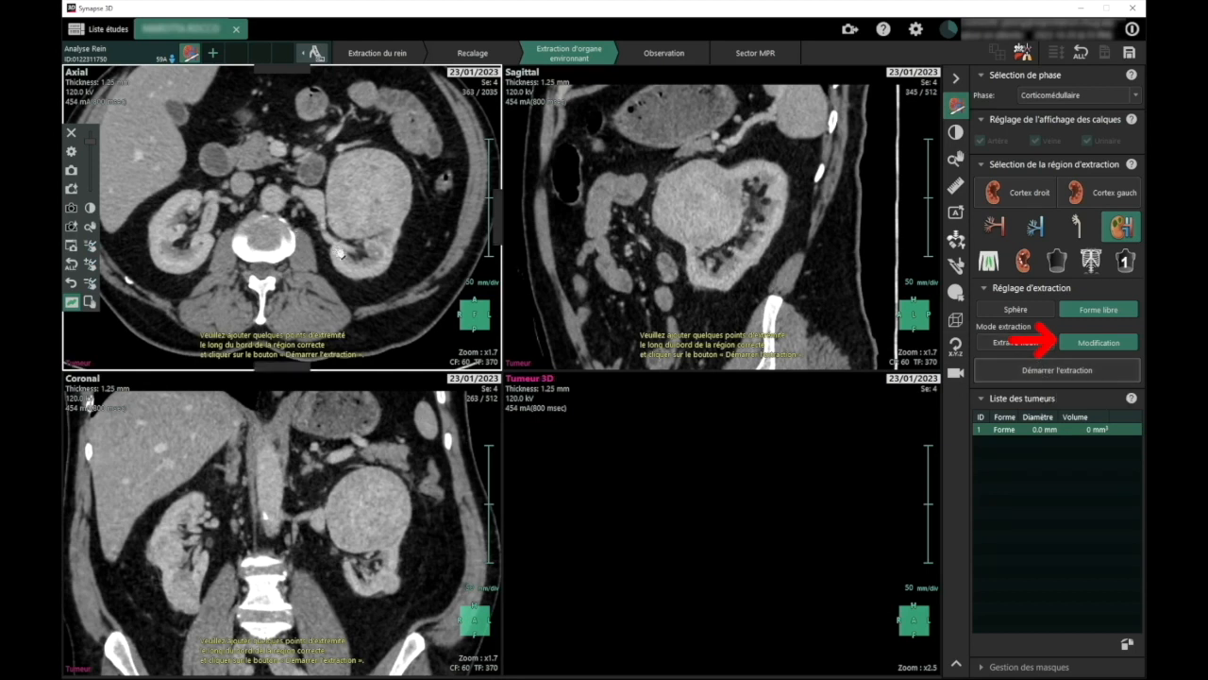
pyautogui.moveTo(364, 245); pyautogui.dragTo(340, 248)
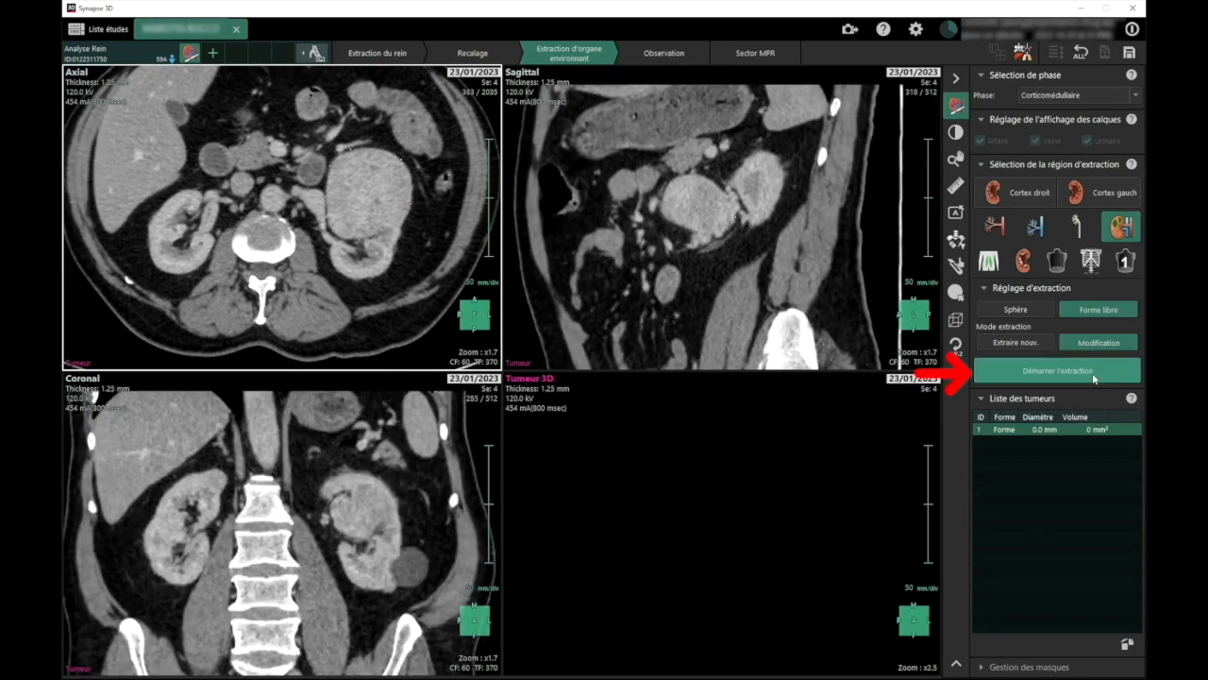
pyautogui.click(1064, 372)
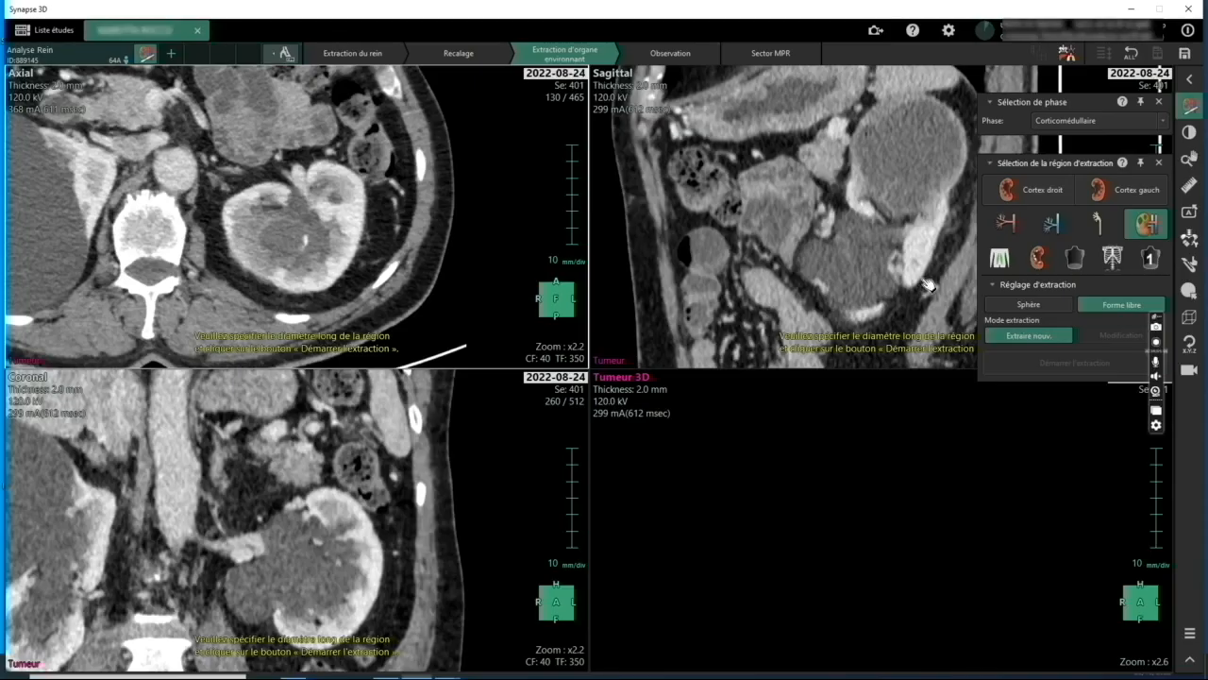
# Open manual mask modification for the tumour region and choose control points as the contouring method
pyautogui.scroll(2, 500, 249)
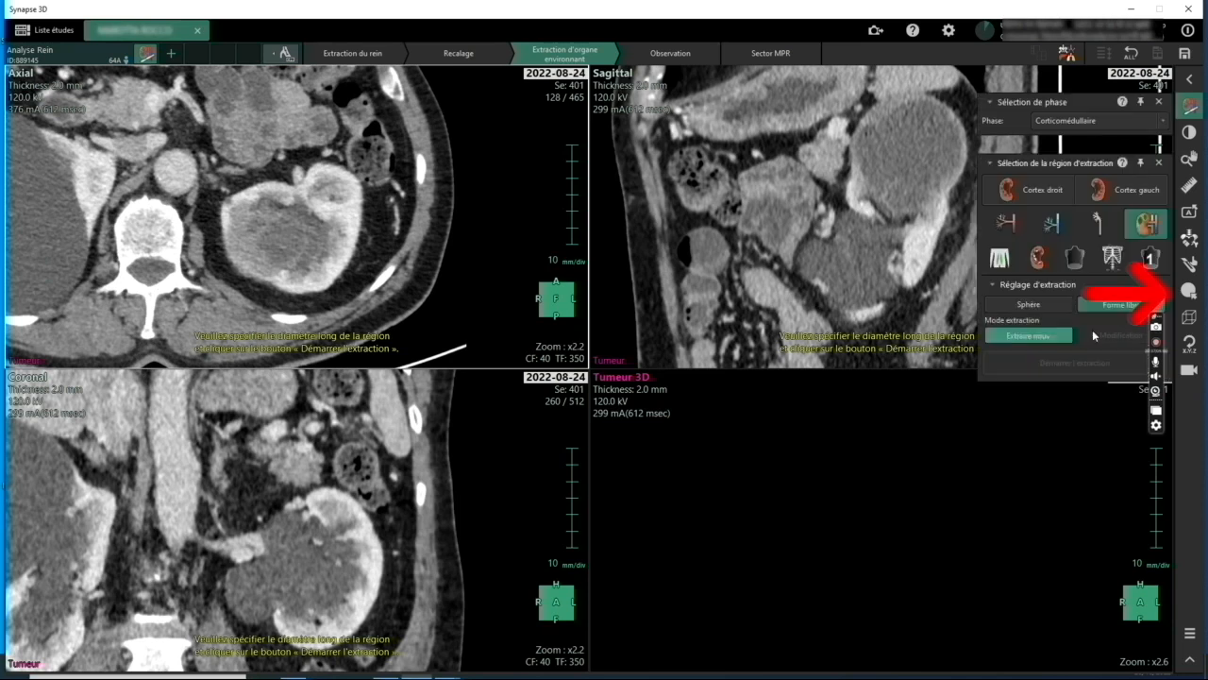
pyautogui.click(1189, 293)
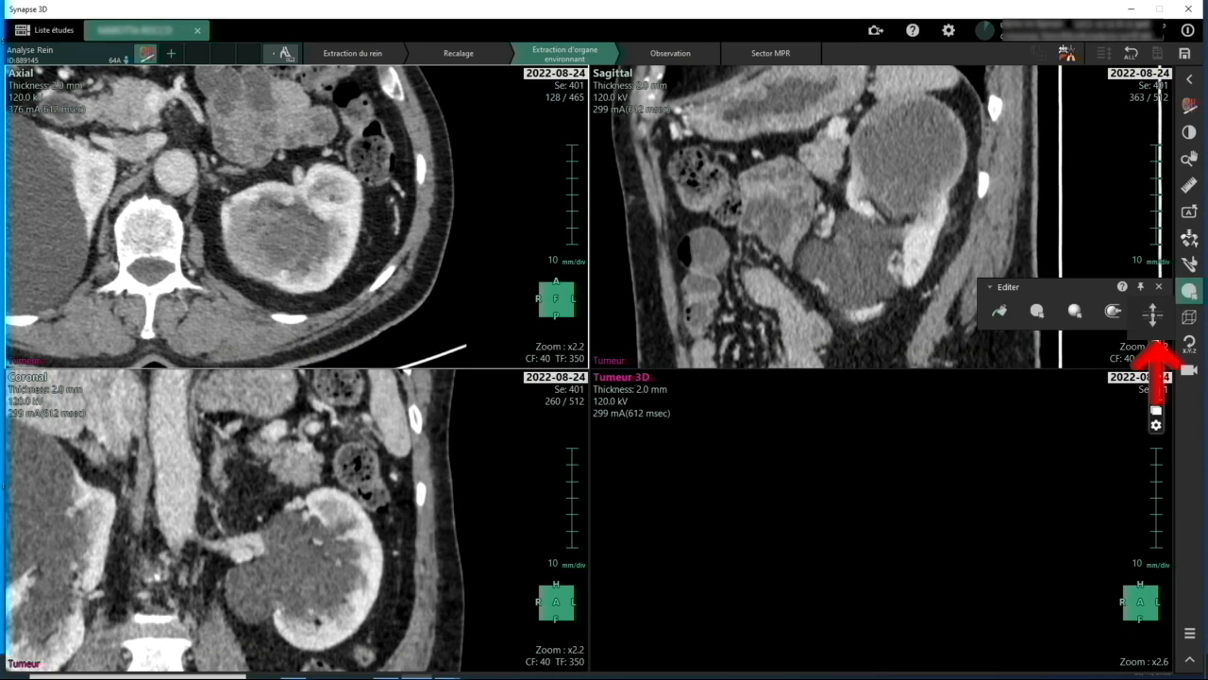
pyautogui.click(1153, 314)
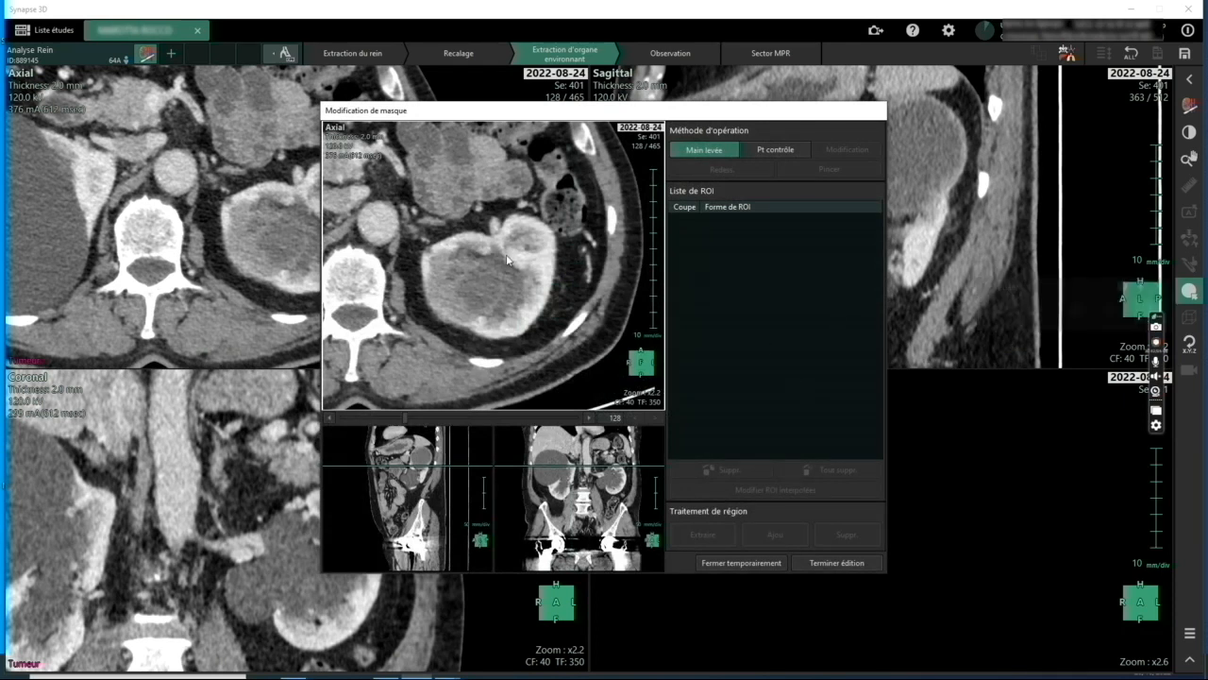
pyautogui.scroll(-3, 510, 259)
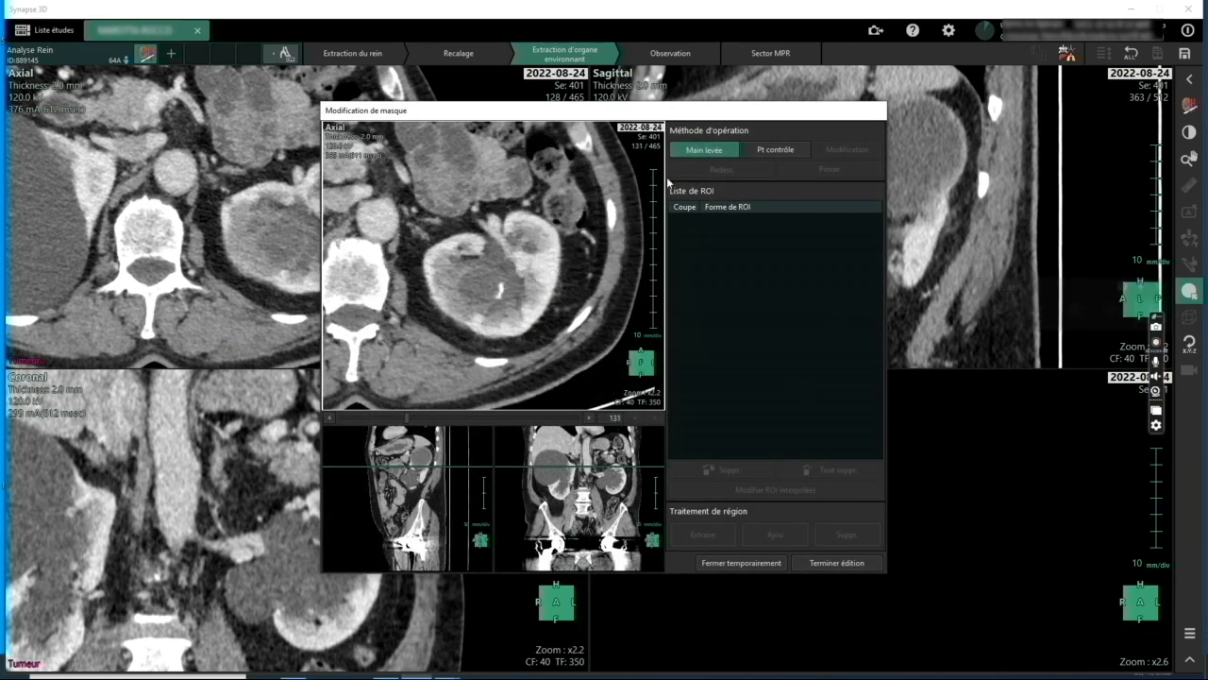
pyautogui.click(775, 149)
# Outline the upper end of the left kidney's round mass with control points on axial slices 58 and 62
pyautogui.scroll(15, 519, 215)
pyautogui.scroll(3, 519, 212)
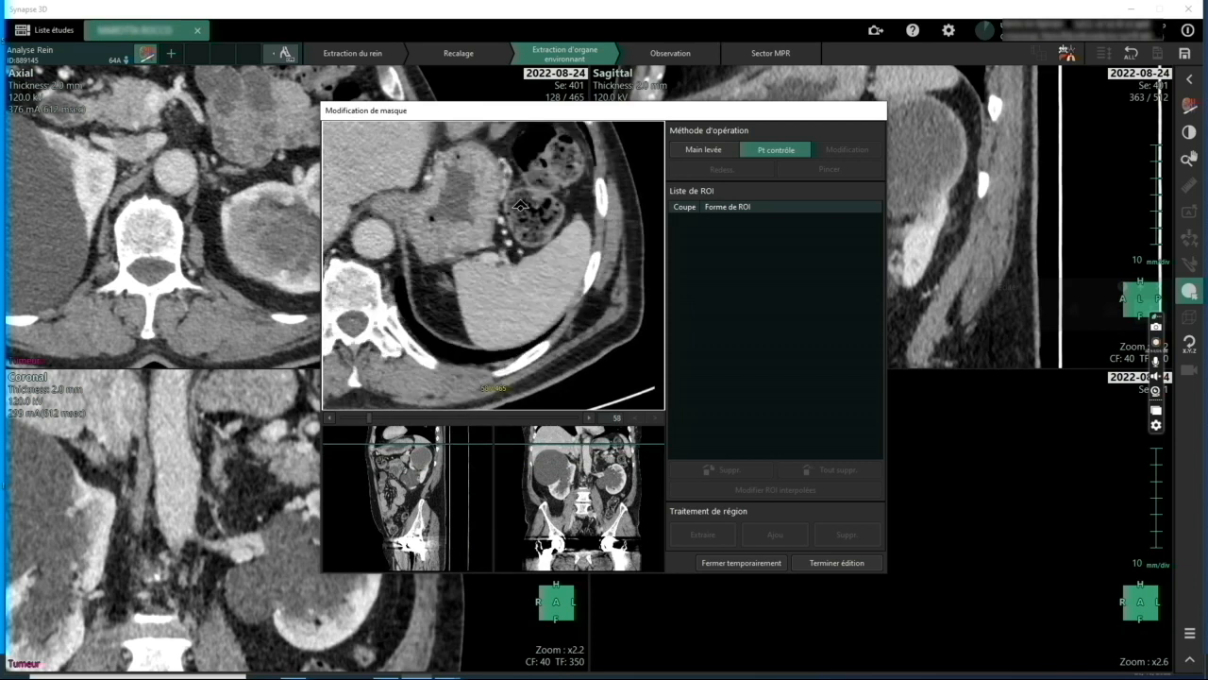
pyautogui.click(446, 283)
pyautogui.scroll(-4, 443, 285)
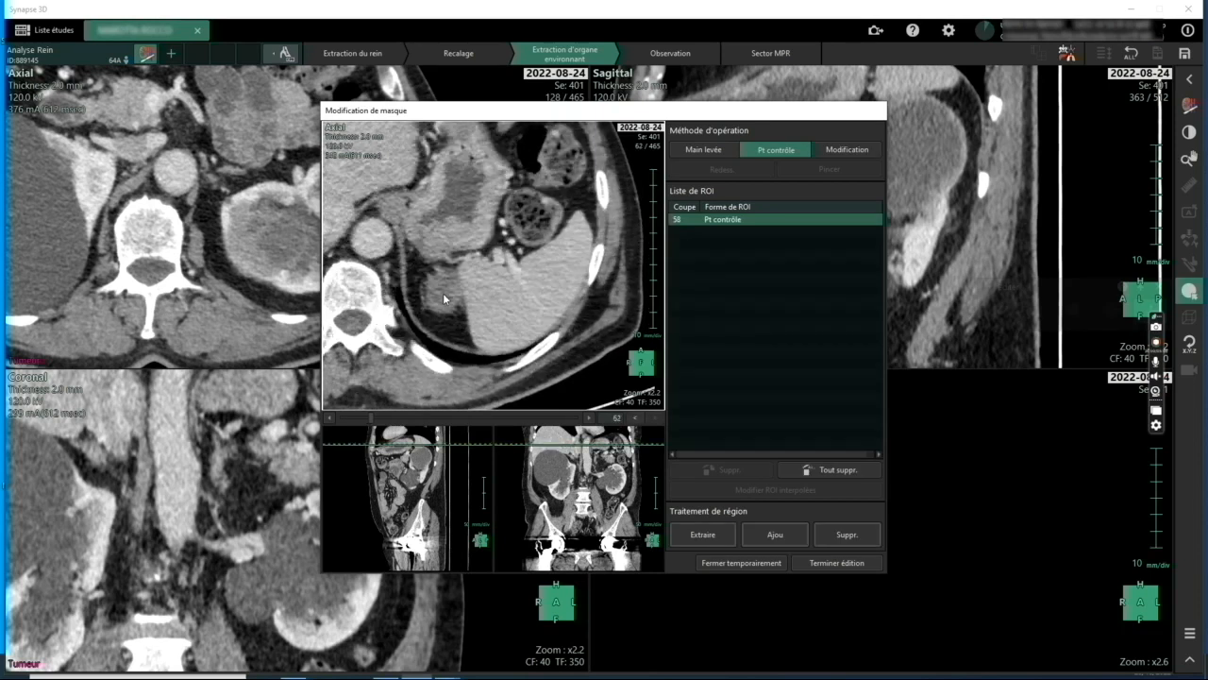
pyautogui.click(424, 287)
pyautogui.click(427, 310)
pyautogui.click(443, 309)
# Outline the mass with control-point contours on axial slices 66 and 72
pyautogui.scroll(-4, 460, 287)
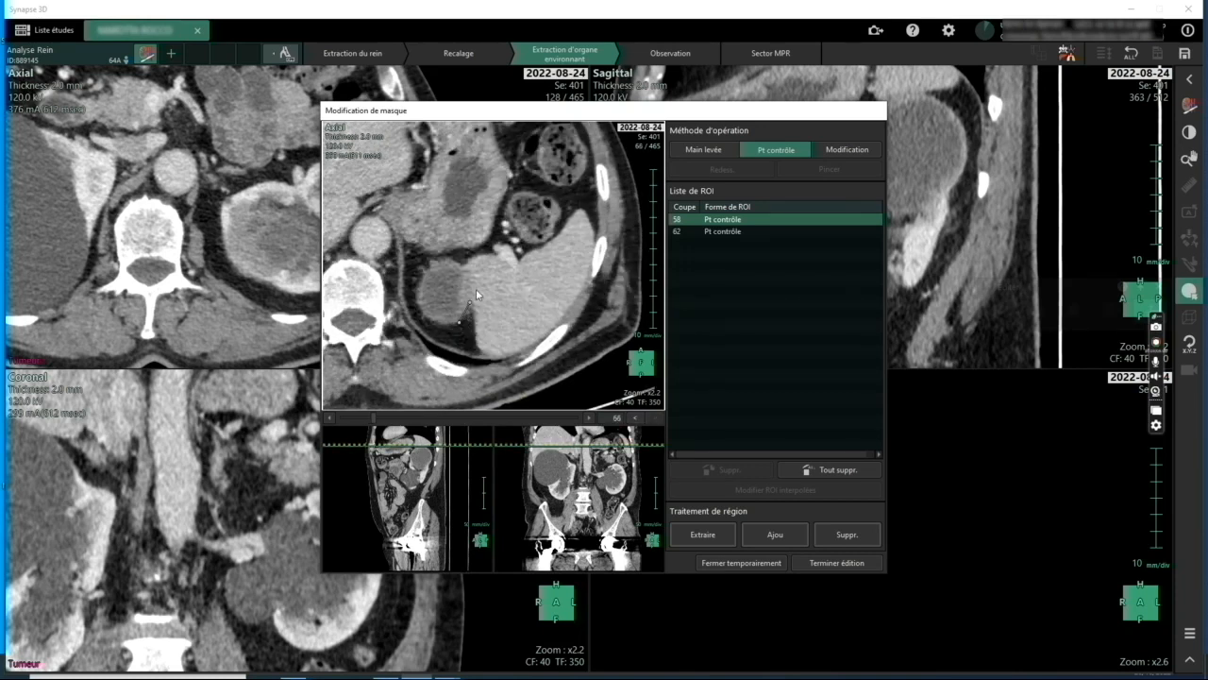
pyautogui.click(471, 287)
pyautogui.doubleClick(425, 314)
pyautogui.scroll(-6, 425, 314)
pyautogui.click(425, 316)
pyautogui.click(483, 300)
pyautogui.doubleClick(407, 294)
# Contour the enlarging mass with control points on axial slices 78 and 87
pyautogui.scroll(-6, 406, 294)
pyautogui.click(404, 294)
pyautogui.click(418, 258)
pyautogui.click(470, 253)
pyautogui.click(494, 309)
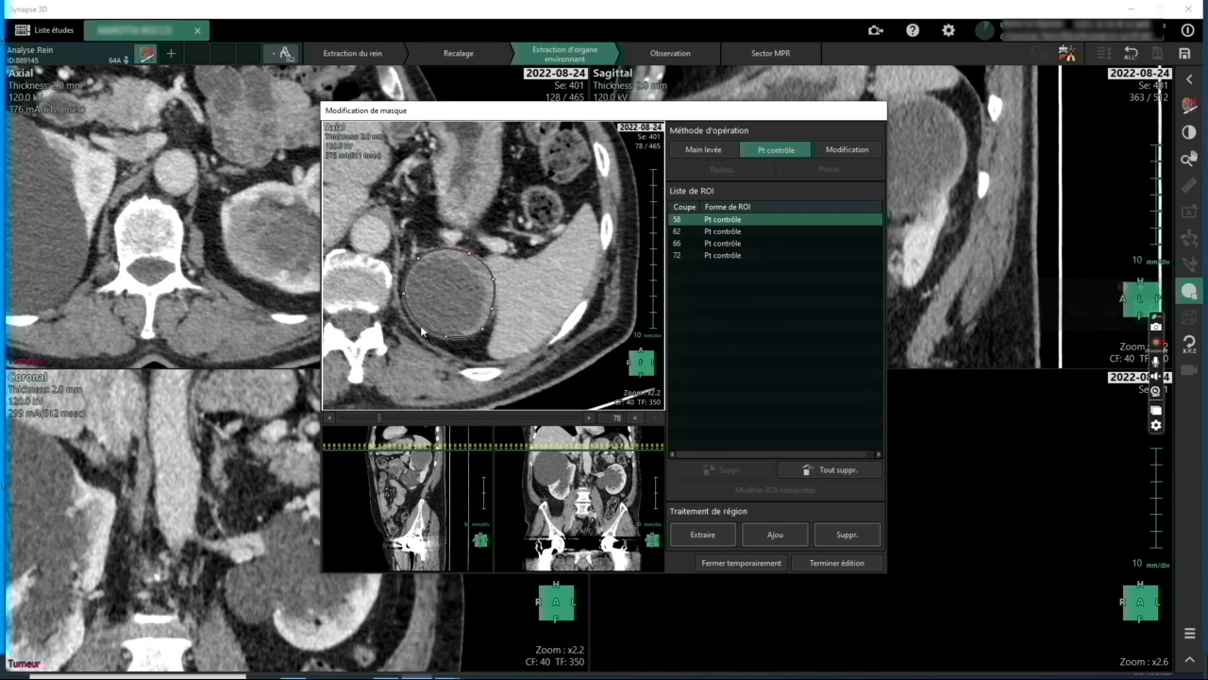
pyautogui.doubleClick(421, 330)
pyautogui.scroll(-9, 421, 330)
pyautogui.click(423, 326)
pyautogui.click(465, 238)
pyautogui.doubleClick(398, 289)
# Trace the mass freehand along its border with the cortex on axial slices 110 and 121
pyautogui.scroll(-16, 415, 316)
pyautogui.scroll(-7, 441, 342)
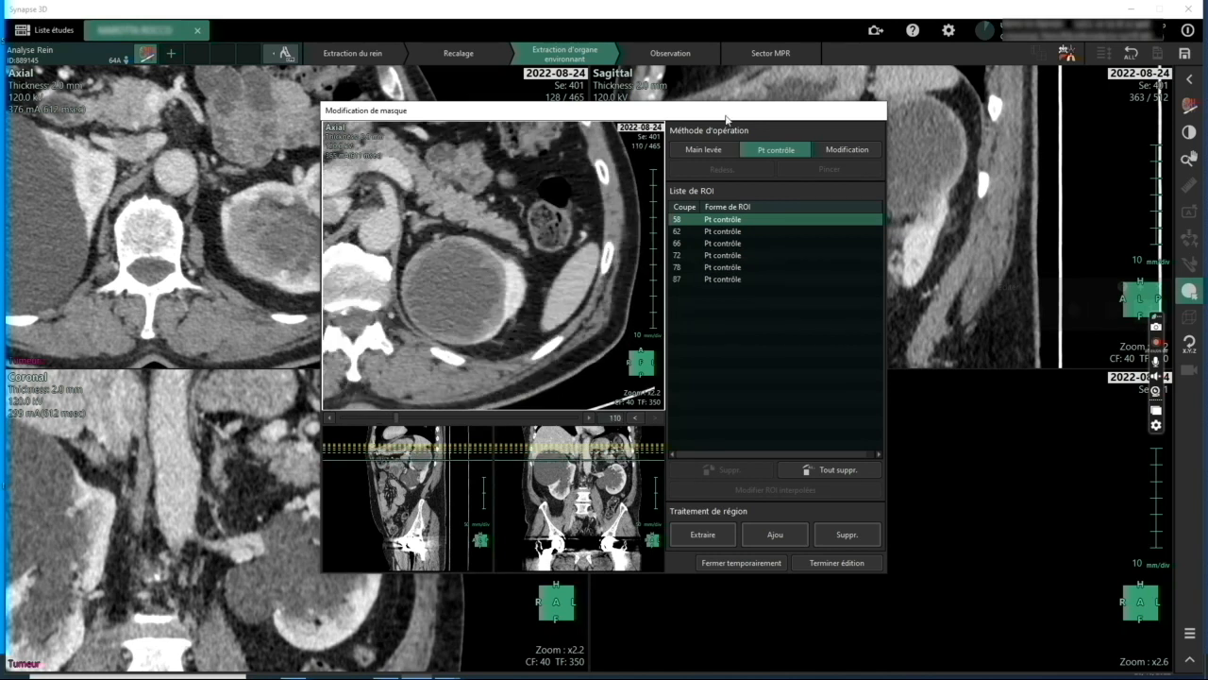
pyautogui.moveTo(502, 324)
pyautogui.mouseDown()
pyautogui.moveTo(507, 286)
pyautogui.moveTo(481, 236)
pyautogui.moveTo(418, 253)
pyautogui.moveTo(401, 275)
pyautogui.moveTo(406, 311)
pyautogui.moveTo(436, 346)
pyautogui.moveTo(508, 298)
pyautogui.moveTo(416, 272)
pyautogui.mouseUp()
pyautogui.scroll(-11, 459, 348)
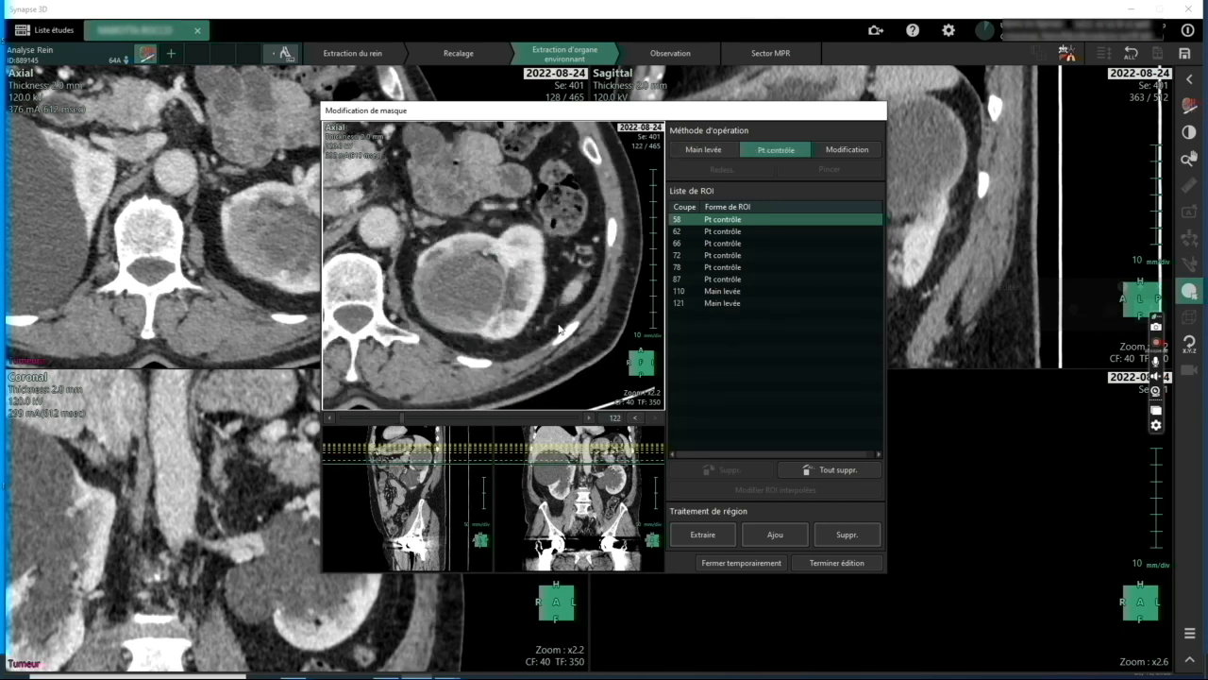
# Outline the part of the mass inside the kidney with control points on axial slices 125 and 129
pyautogui.scroll(-3, 558, 329)
pyautogui.click(461, 330)
pyautogui.click(510, 287)
pyautogui.doubleClick(431, 285)
pyautogui.scroll(-4, 432, 285)
pyautogui.click(459, 329)
pyautogui.doubleClick(436, 289)
# Contour the narrowing lower part of the mass with control points on axial slices 131 and 134
pyautogui.scroll(2, 436, 289)
pyautogui.scroll(-4, 437, 287)
pyautogui.click(463, 318)
pyautogui.click(499, 272)
pyautogui.doubleClick(444, 274)
pyautogui.scroll(-3, 445, 274)
pyautogui.click(490, 296)
pyautogui.doubleClick(470, 274)
# Close off the lower end of the mass with small control-point contours on axial slices 137 and 139
pyautogui.scroll(-3, 469, 275)
pyautogui.click(490, 284)
pyautogui.doubleClick(475, 276)
pyautogui.scroll(-2, 475, 277)
pyautogui.click(480, 278)
pyautogui.doubleClick(474, 282)
# Extract the tumour mask from the drawn contours, overwriting the current mask, check the interpolated slices, and finish the mask editing
pyautogui.click(708, 534)
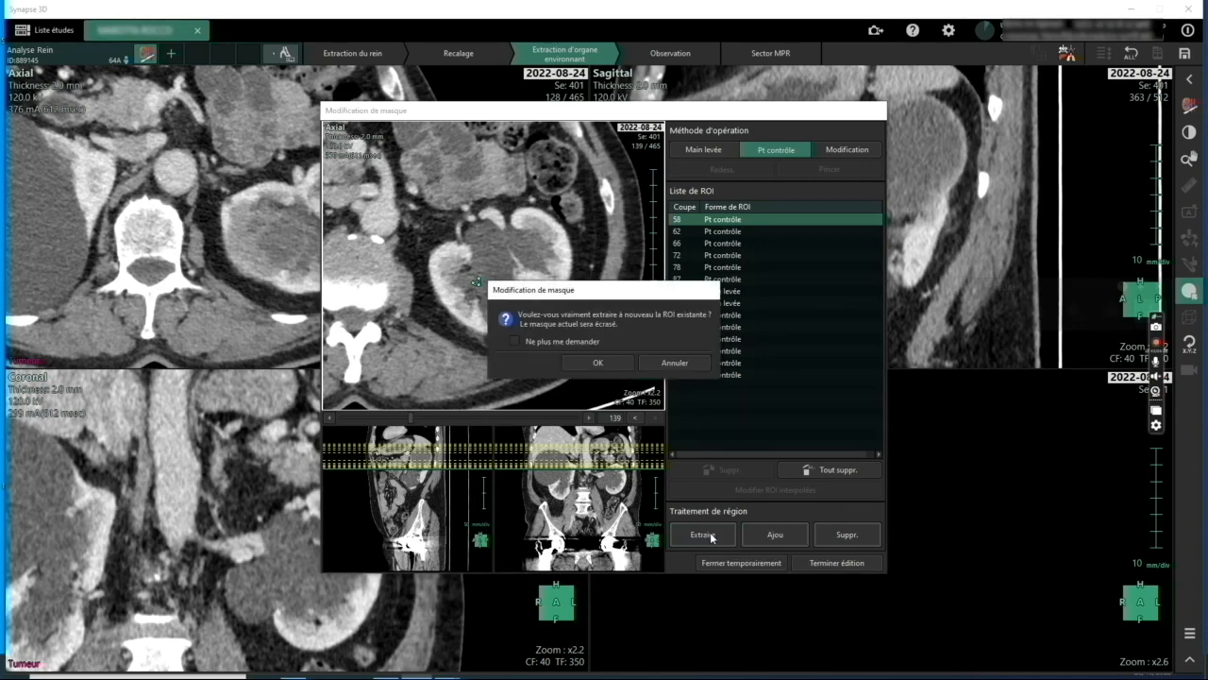
pyautogui.click(597, 363)
pyautogui.scroll(-2, 579, 330)
pyautogui.scroll(18, 571, 326)
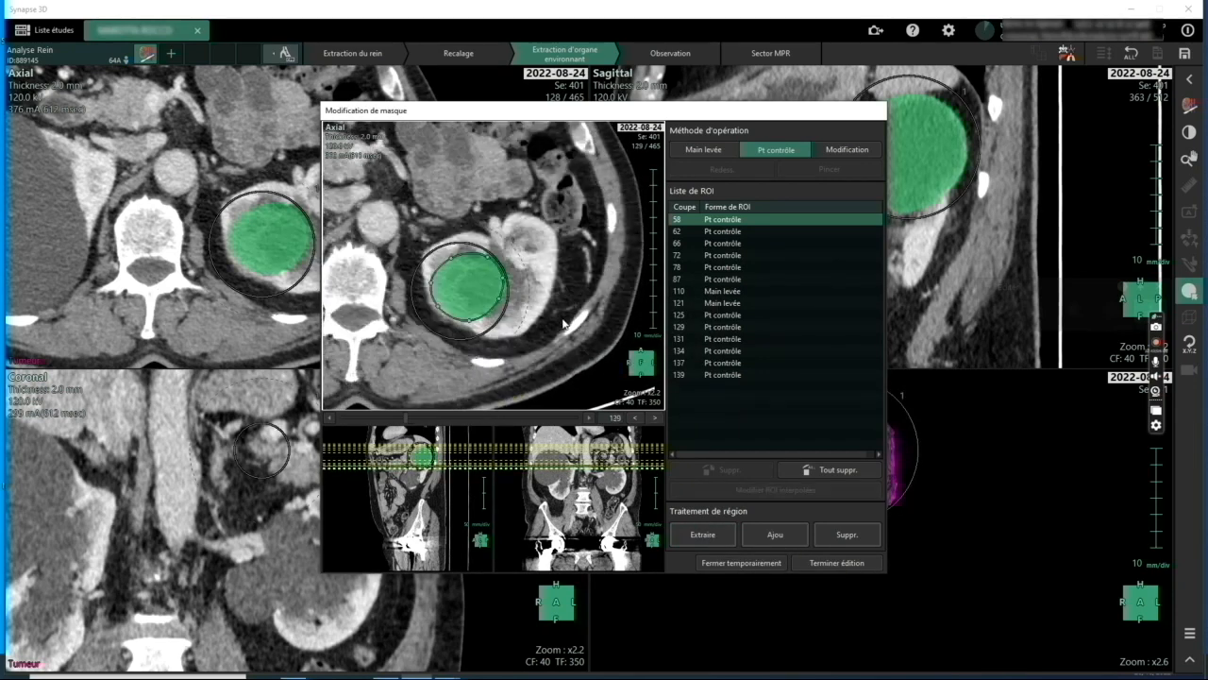
pyautogui.scroll(20, 562, 324)
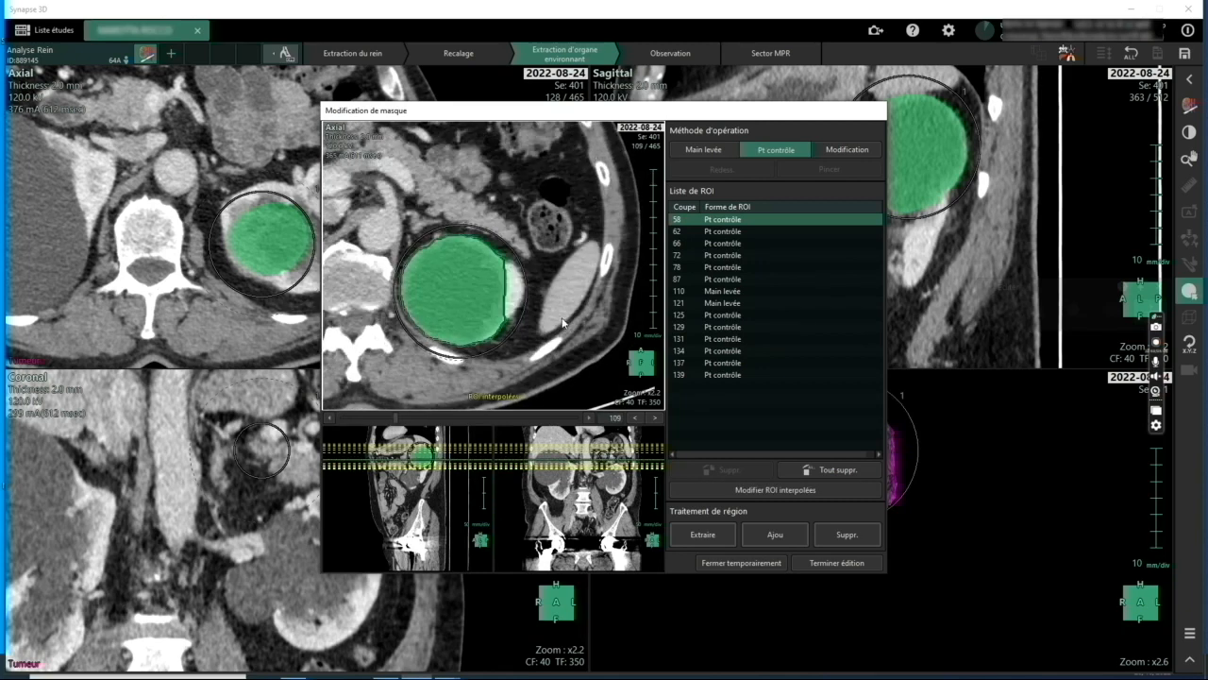
pyautogui.scroll(20, 562, 324)
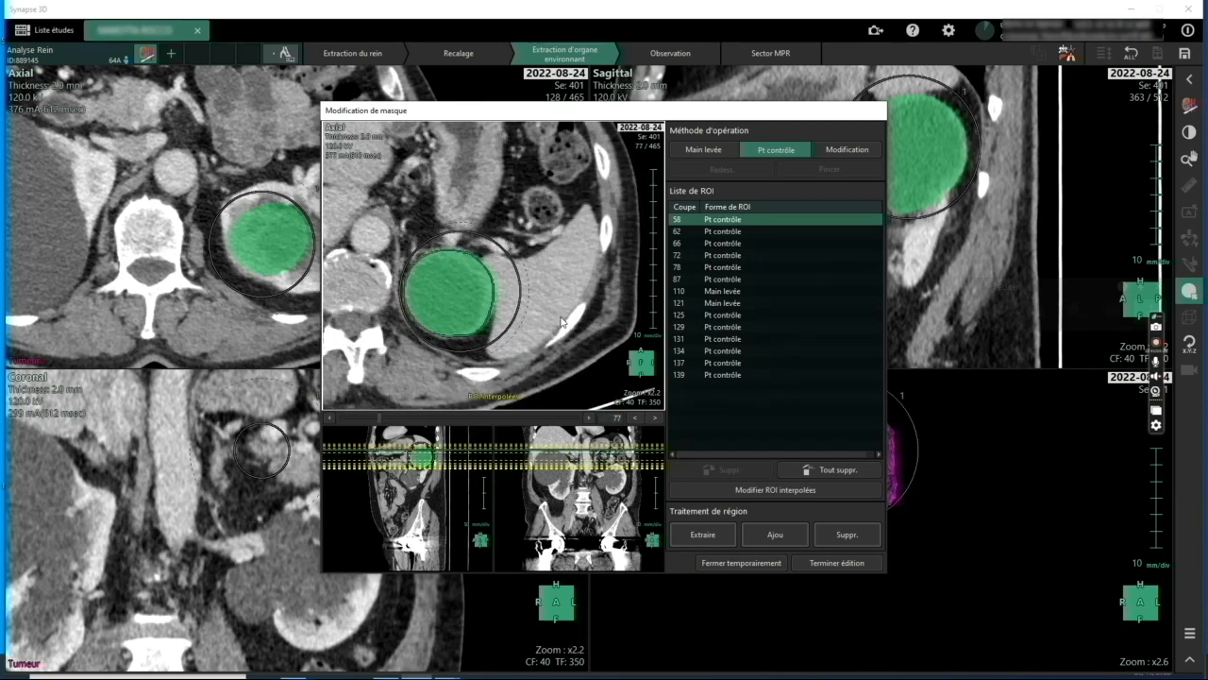
pyautogui.scroll(12, 559, 322)
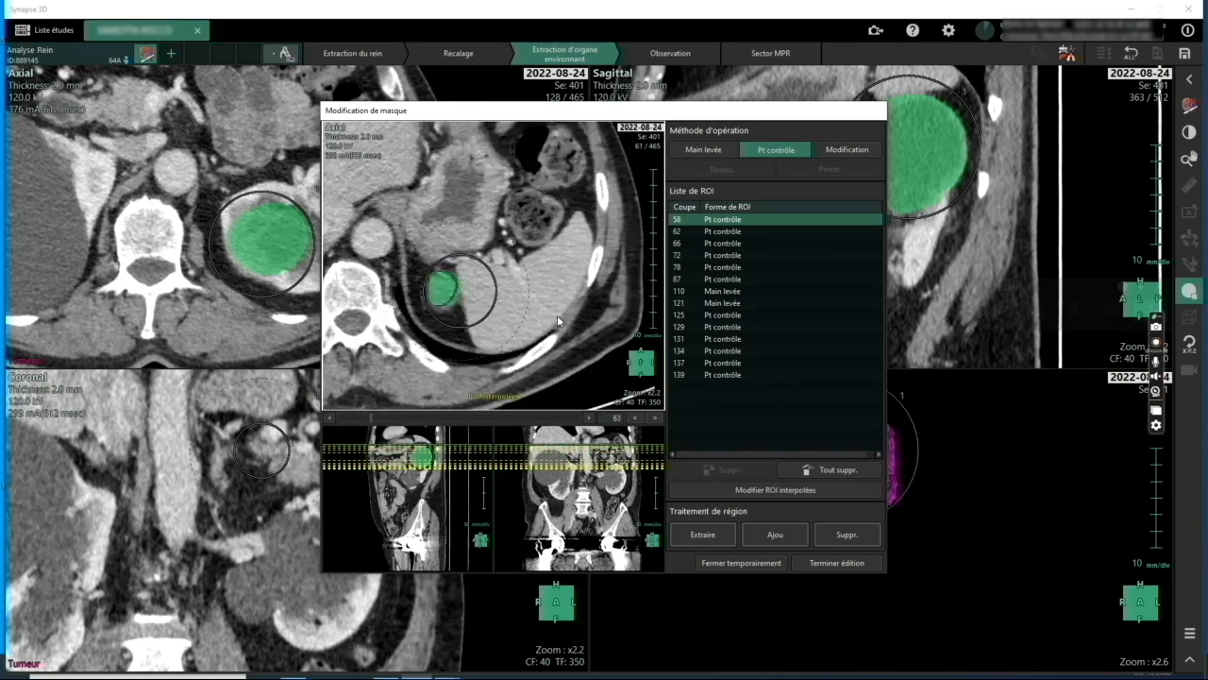
pyautogui.click(837, 563)
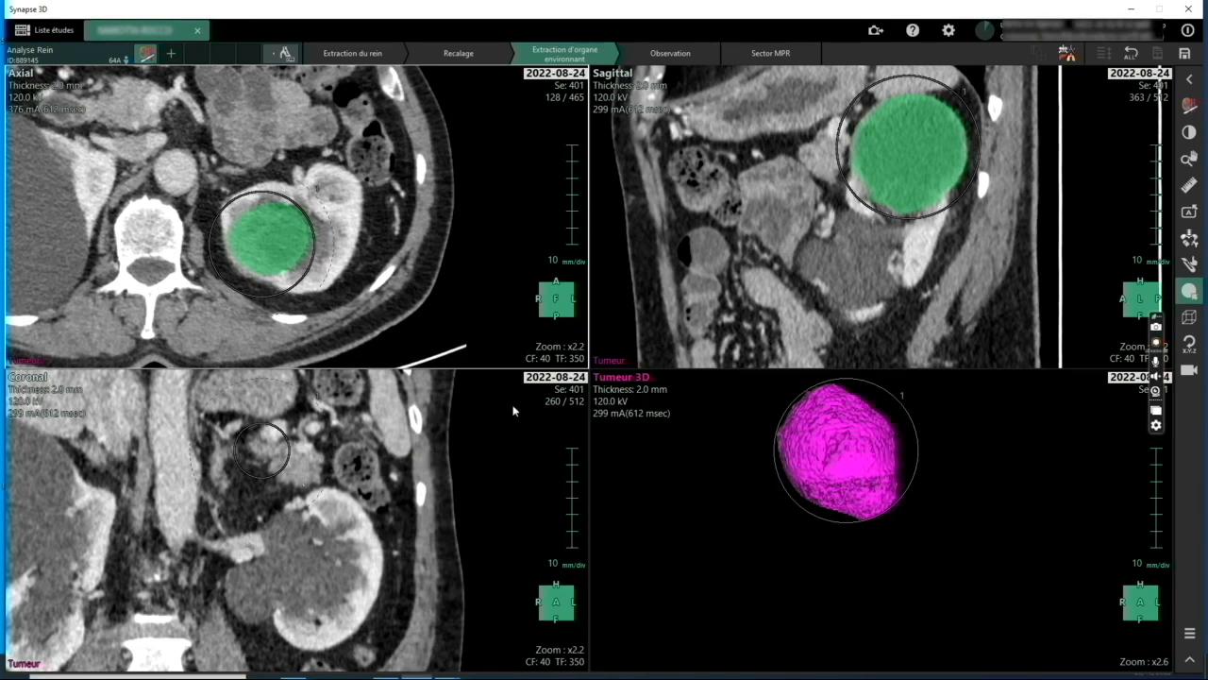
# Select the spherical editing brush and inspect the tumour mask in coronal slice 303 and axial slice 97
pyautogui.moveTo(503, 313)
pyautogui.click(1190, 290)
pyautogui.click(1086, 314)
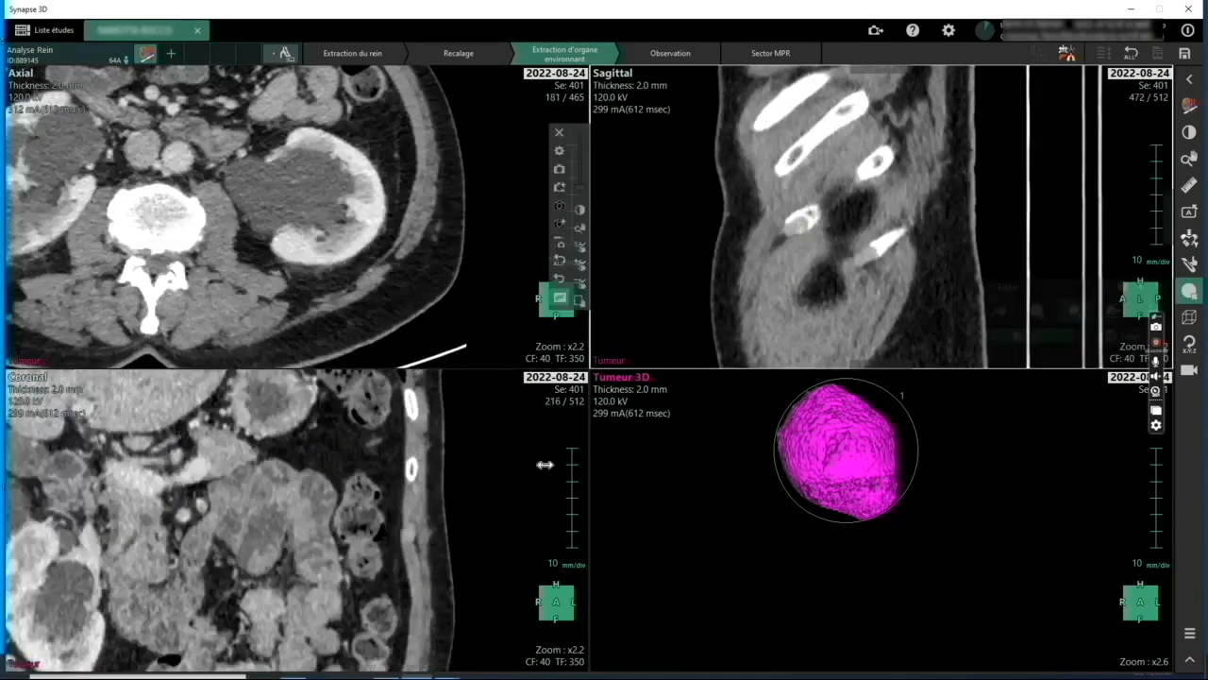
pyautogui.scroll(-10, 302, 503)
pyautogui.moveTo(302, 504); pyautogui.dragTo(283, 484)
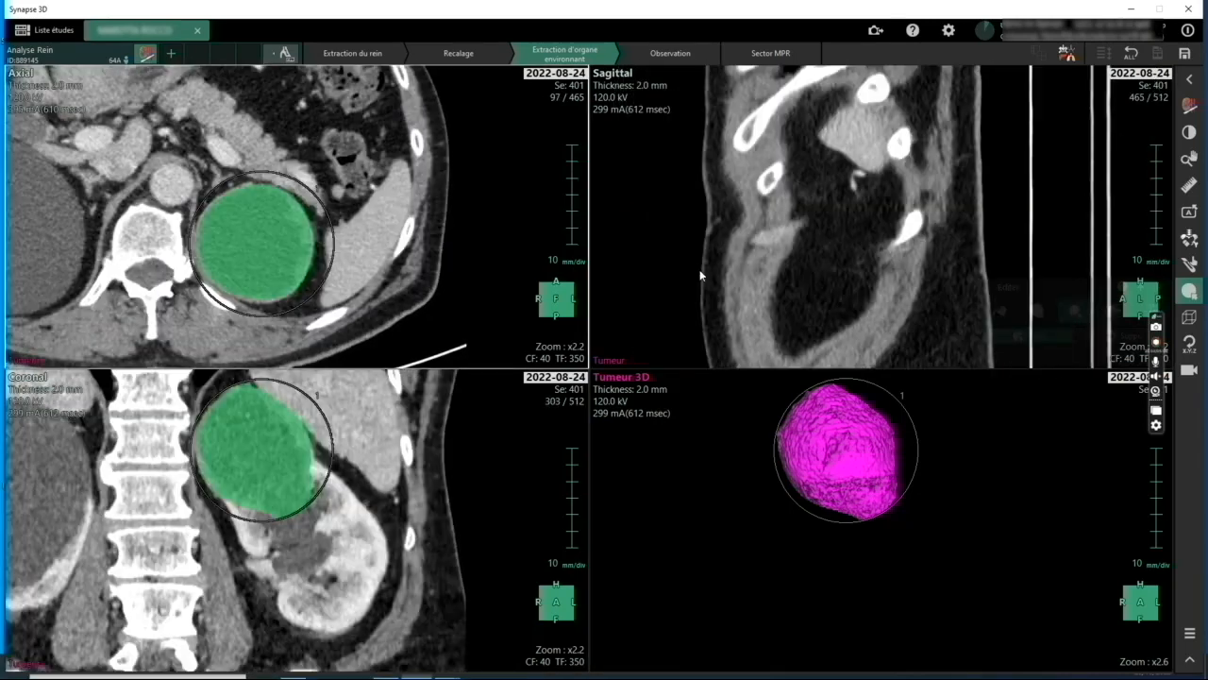
# Show the extraction settings for the Calcul region and for the additional region Autre-1
pyautogui.click(1188, 80)
pyautogui.click(993, 106)
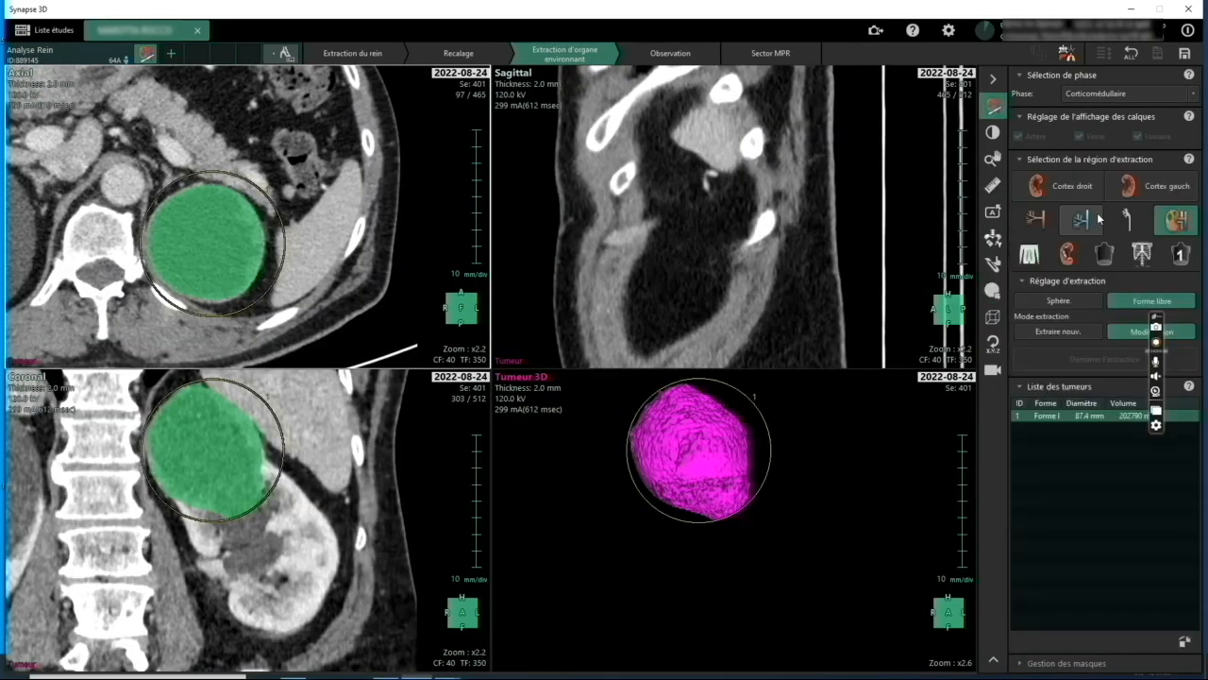
pyautogui.click(1067, 257)
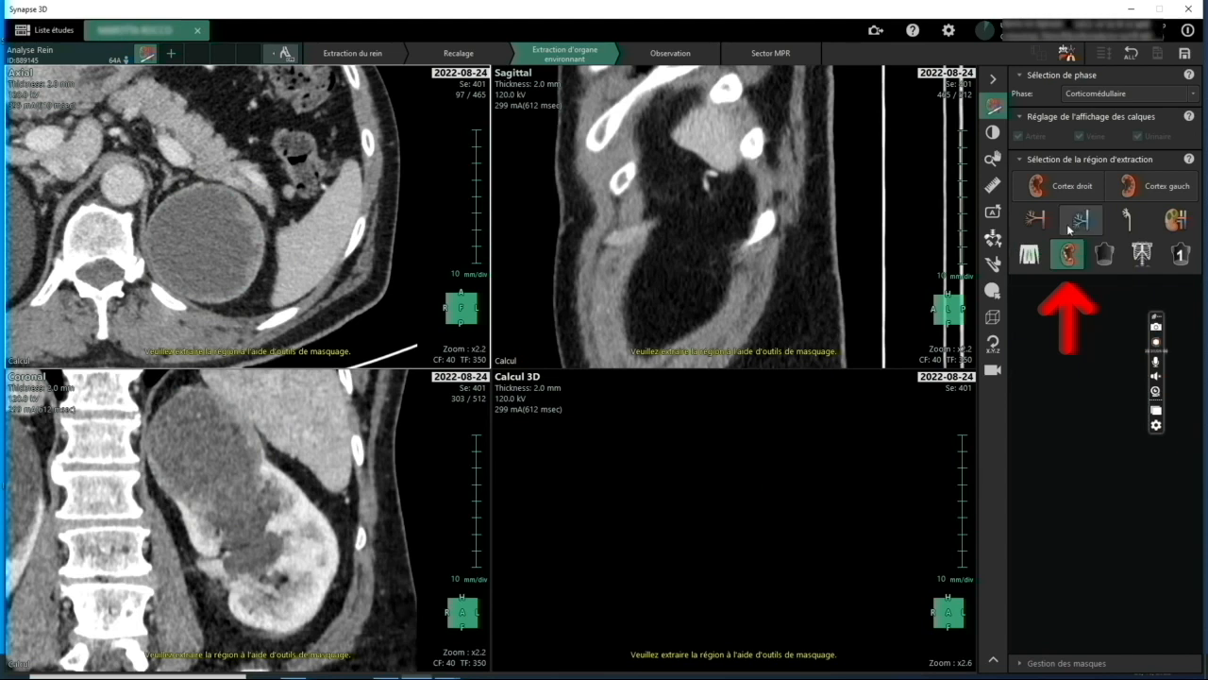
pyautogui.click(1186, 263)
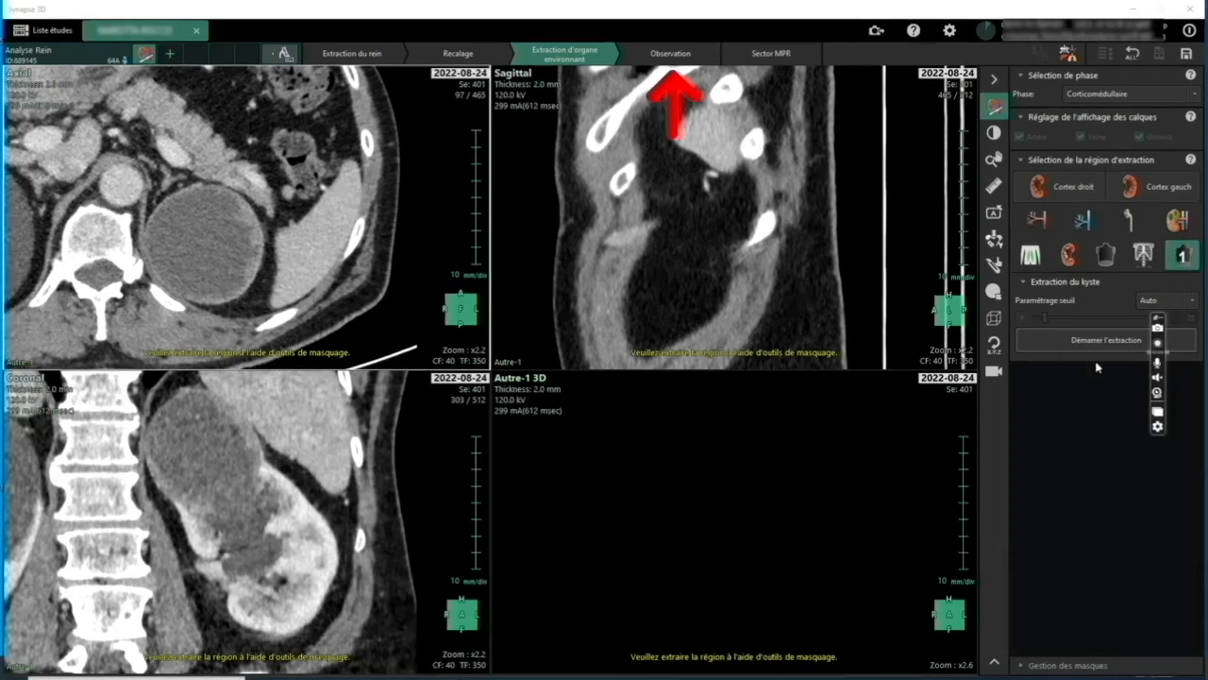
# Go to the Observation stage, agree to reconstruct the path from the current mask, and apply the root point for the urinary path
pyautogui.click(664, 53)
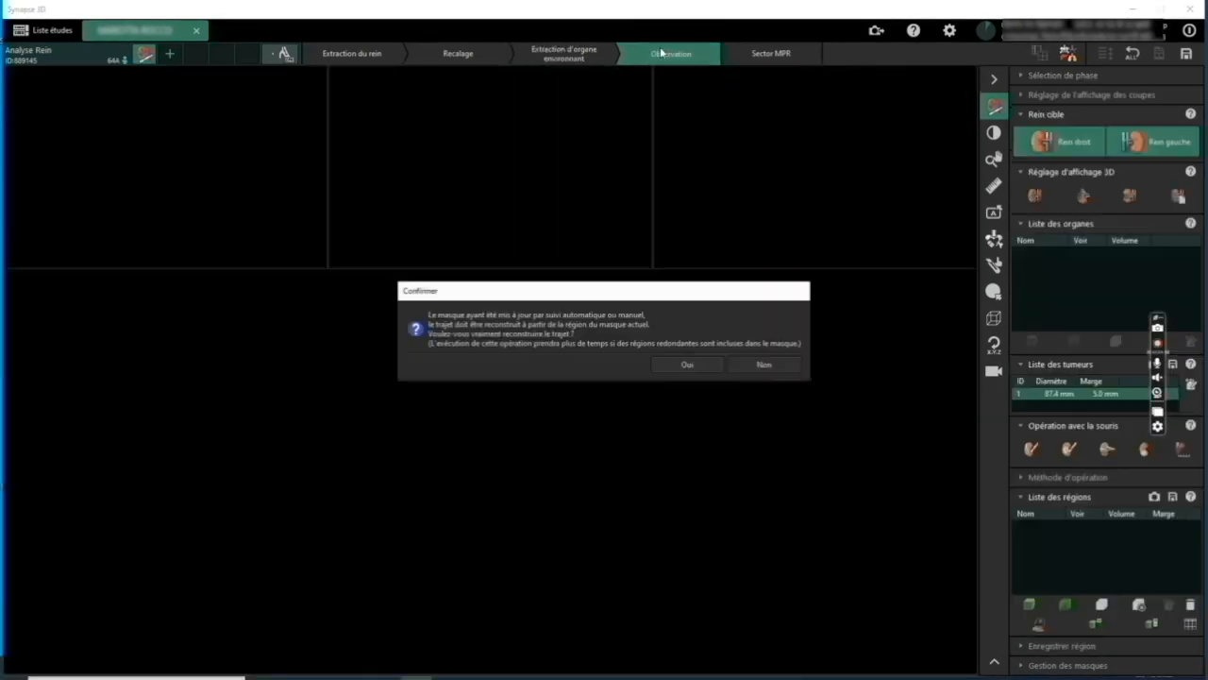
pyautogui.click(704, 369)
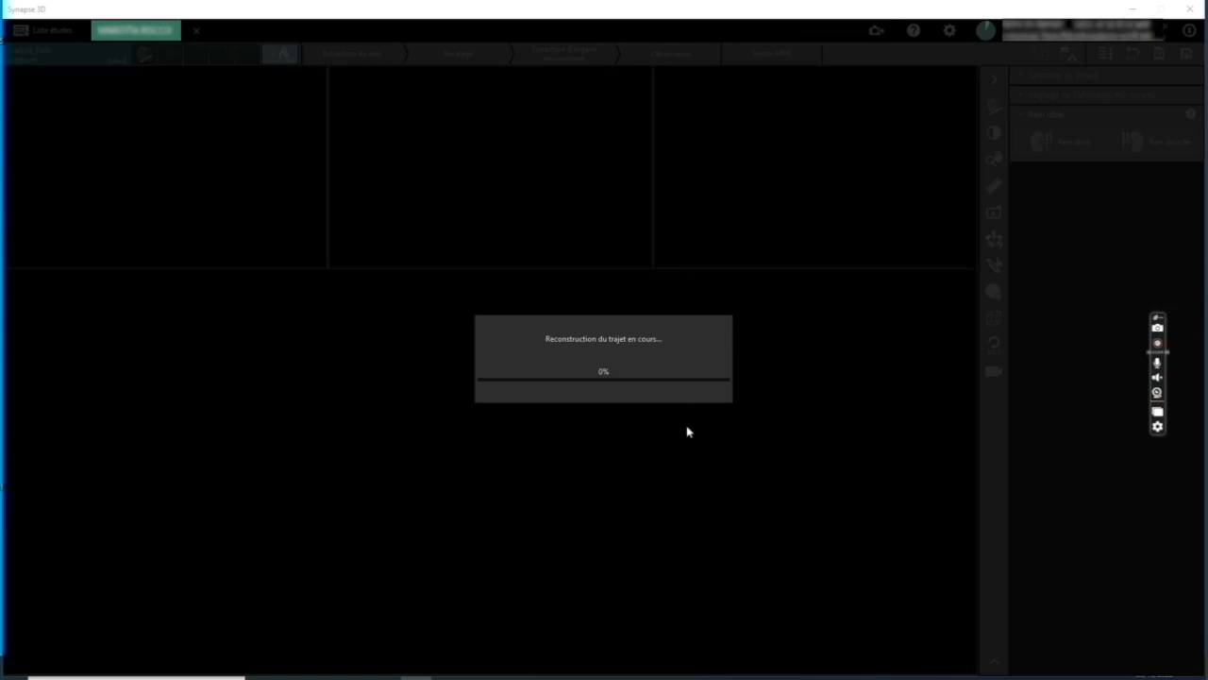
pyautogui.click(482, 380)
pyautogui.click(822, 564)
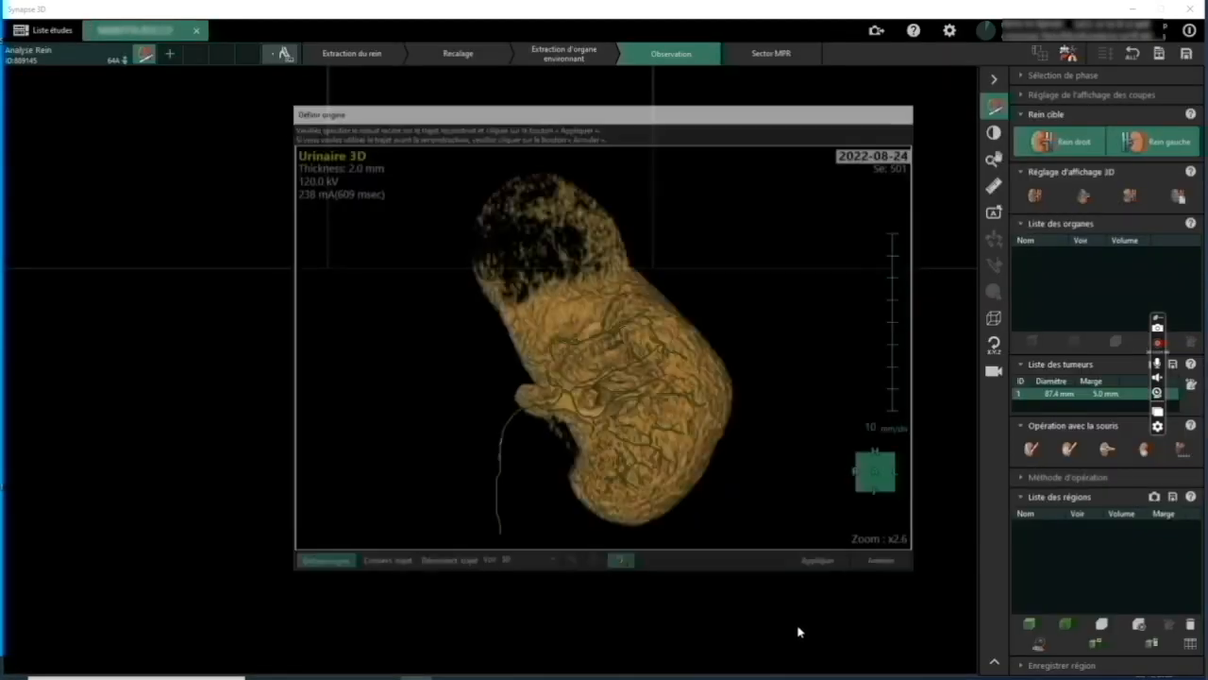
# Leave the urinary root-point definition and switch the reconstructed kidney model to the smoothed 3D surface display
pyautogui.click(887, 565)
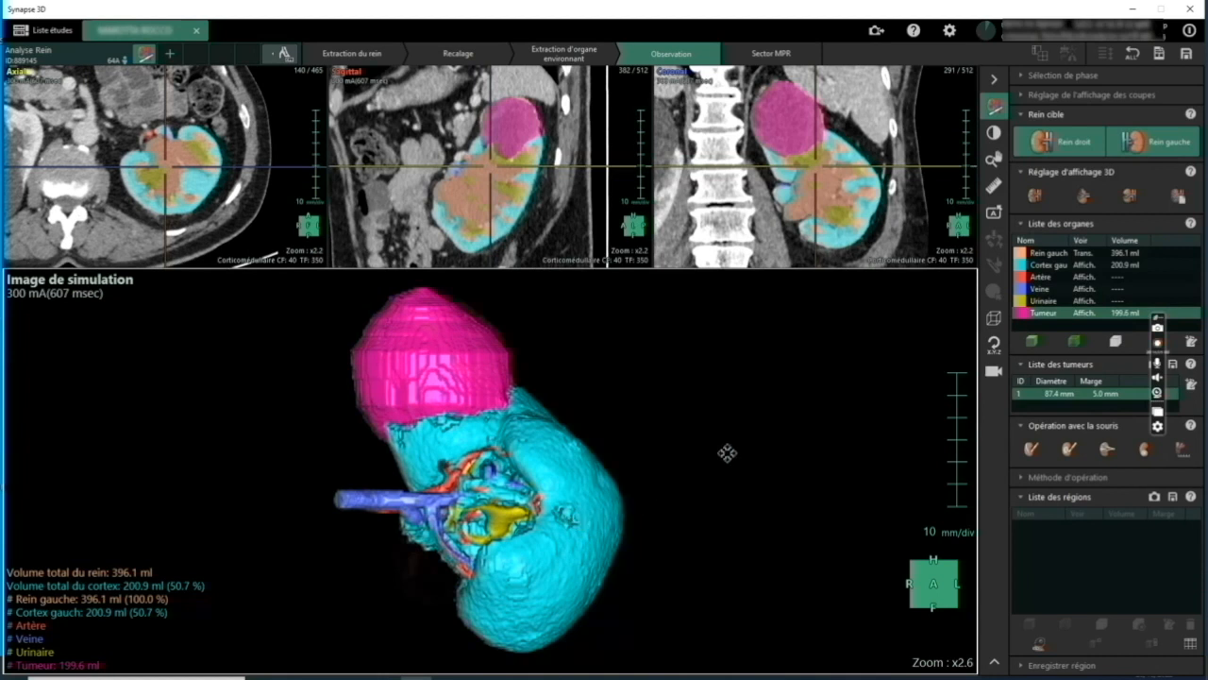
pyautogui.click(1093, 194)
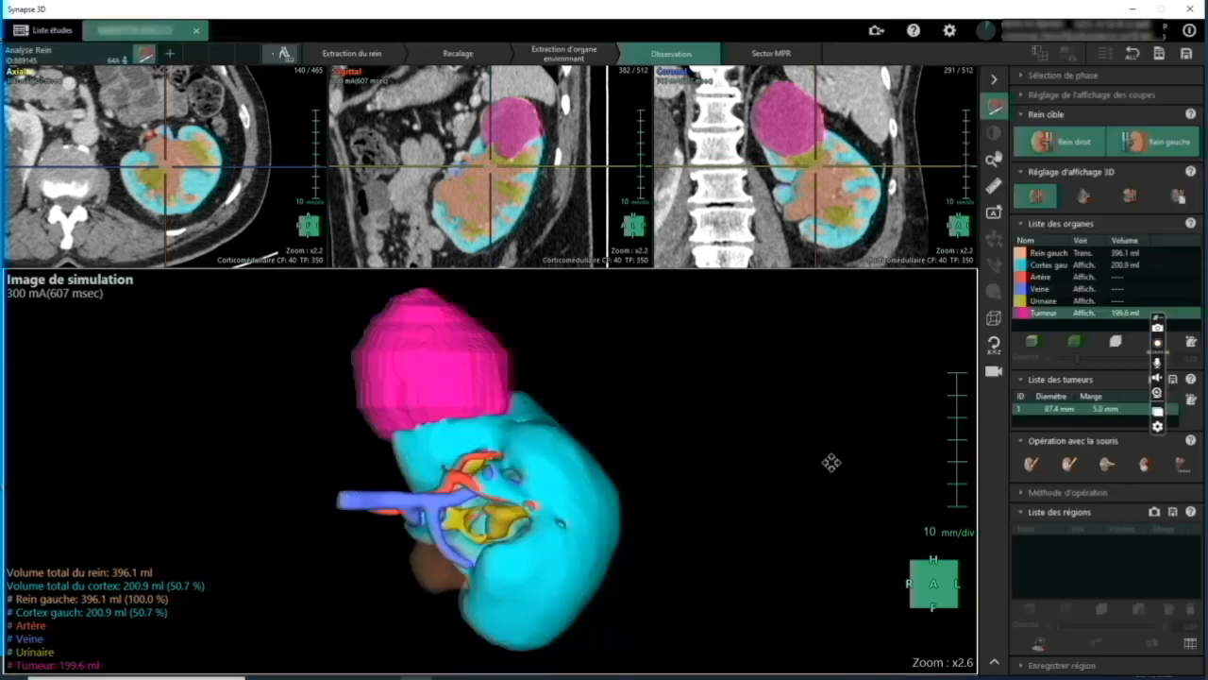
pyautogui.moveTo(347, 462); pyautogui.dragTo(781, 425)
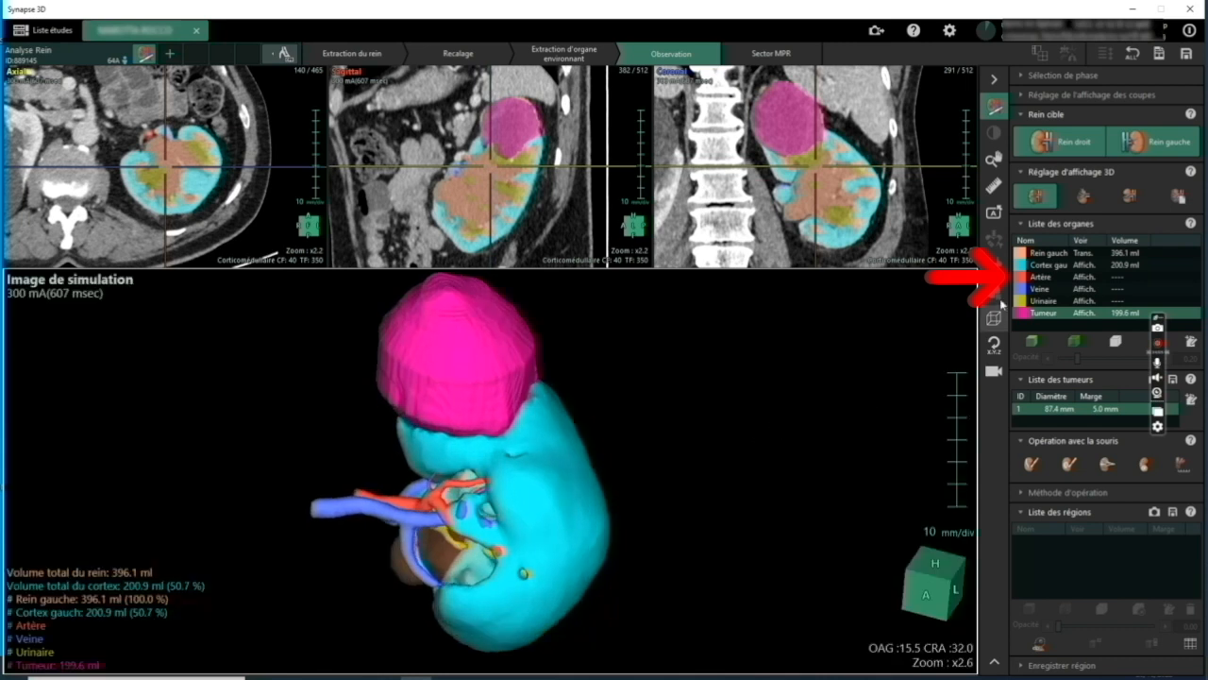
# Make the left kidney cortex transparent with an opacity of 0.20 and view the inner structures from the front and back
pyautogui.click(1046, 265)
pyautogui.click(1077, 346)
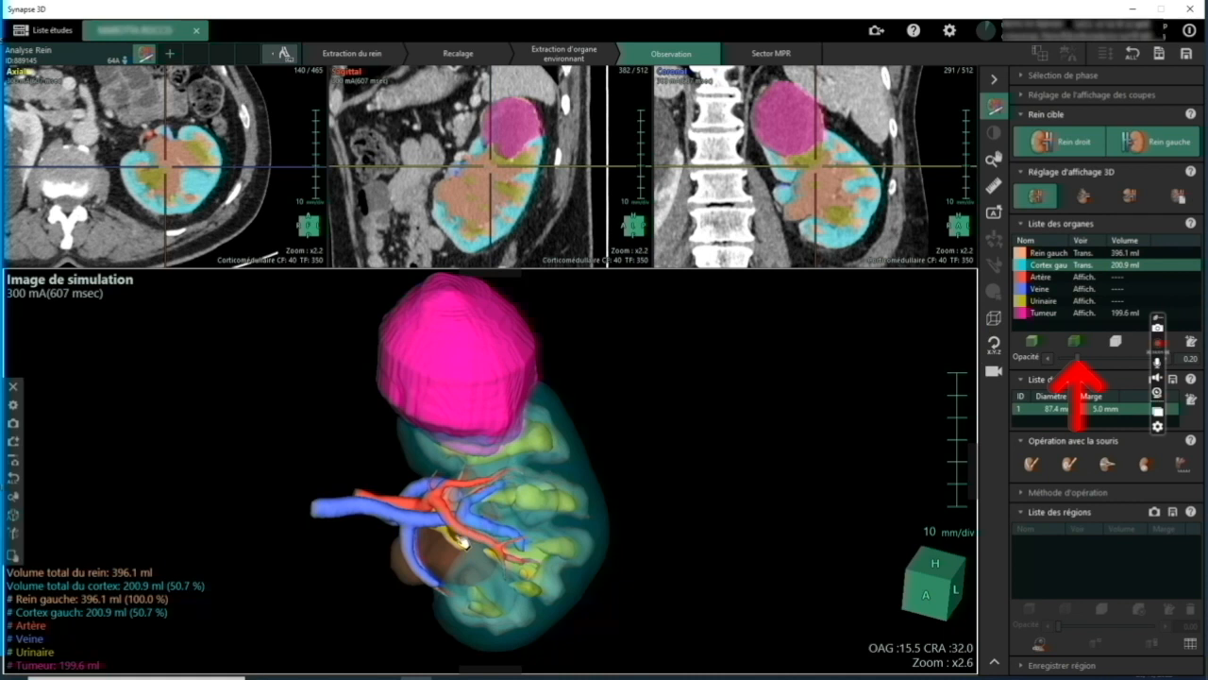
pyautogui.moveTo(458, 537)
pyautogui.mouseDown()
pyautogui.moveTo(629, 513)
pyautogui.moveTo(440, 545)
pyautogui.moveTo(669, 496)
pyautogui.moveTo(446, 538)
pyautogui.mouseUp()
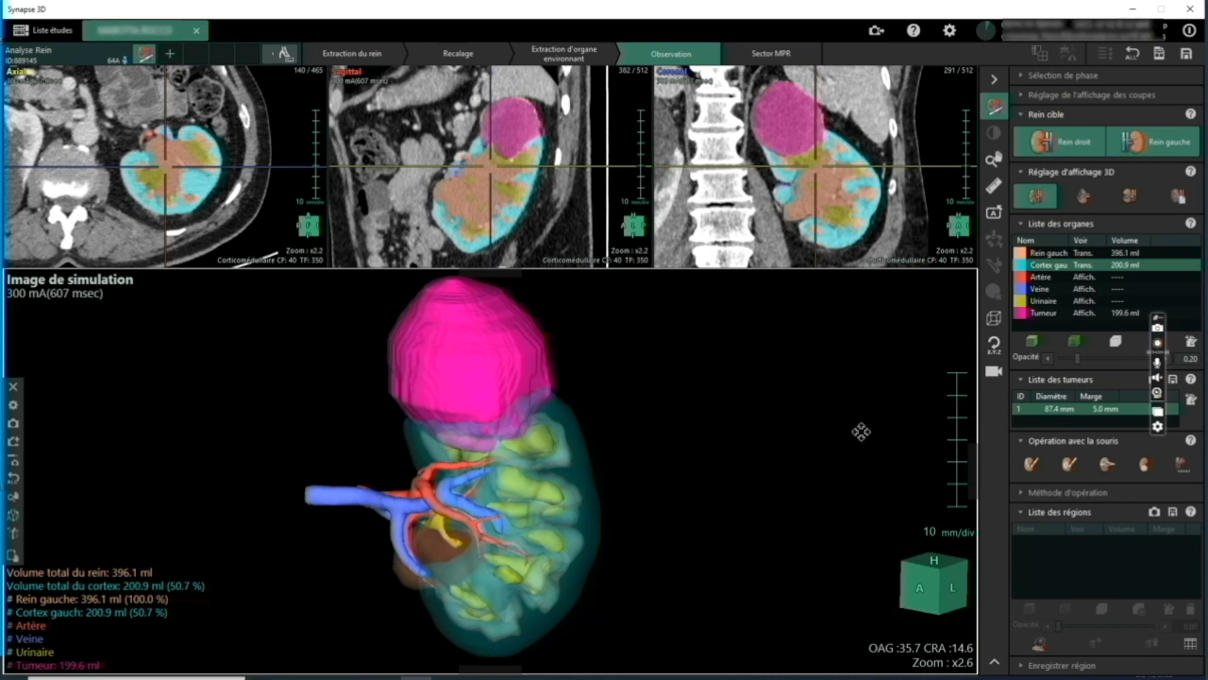
pyautogui.moveTo(584, 445); pyautogui.dragTo(356, 449)
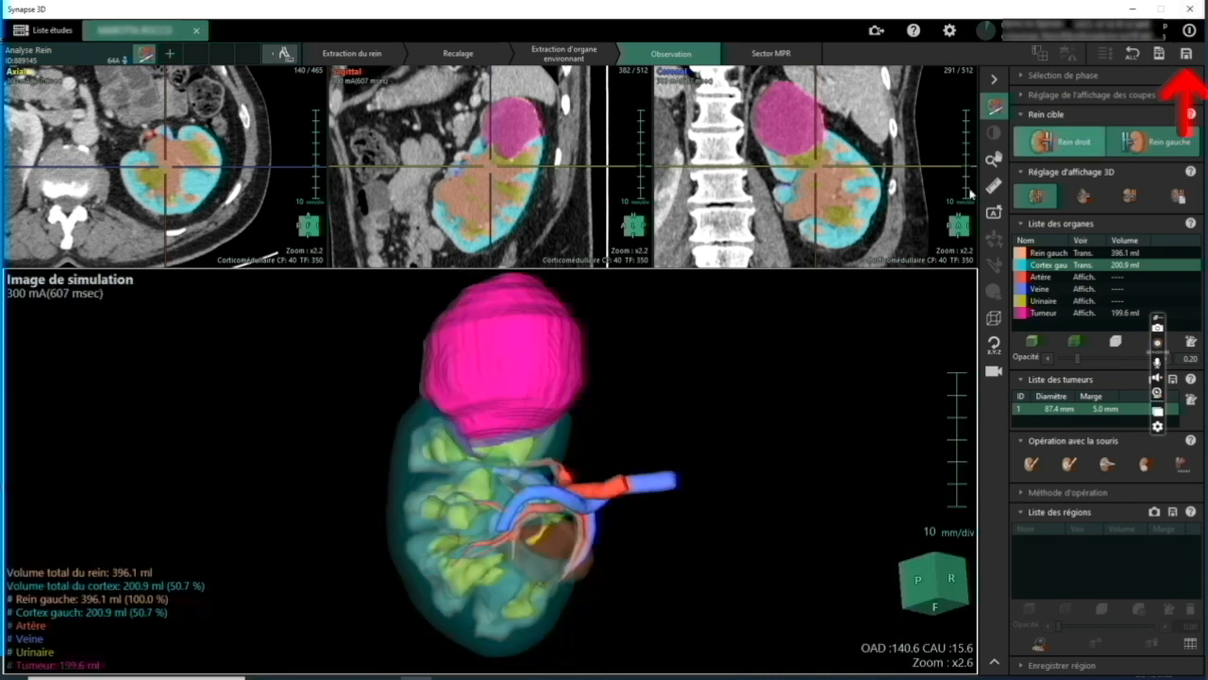
# Save the analysis as a snapshot with the type set to Ecraser
pyautogui.click(1184, 58)
pyautogui.click(664, 345)
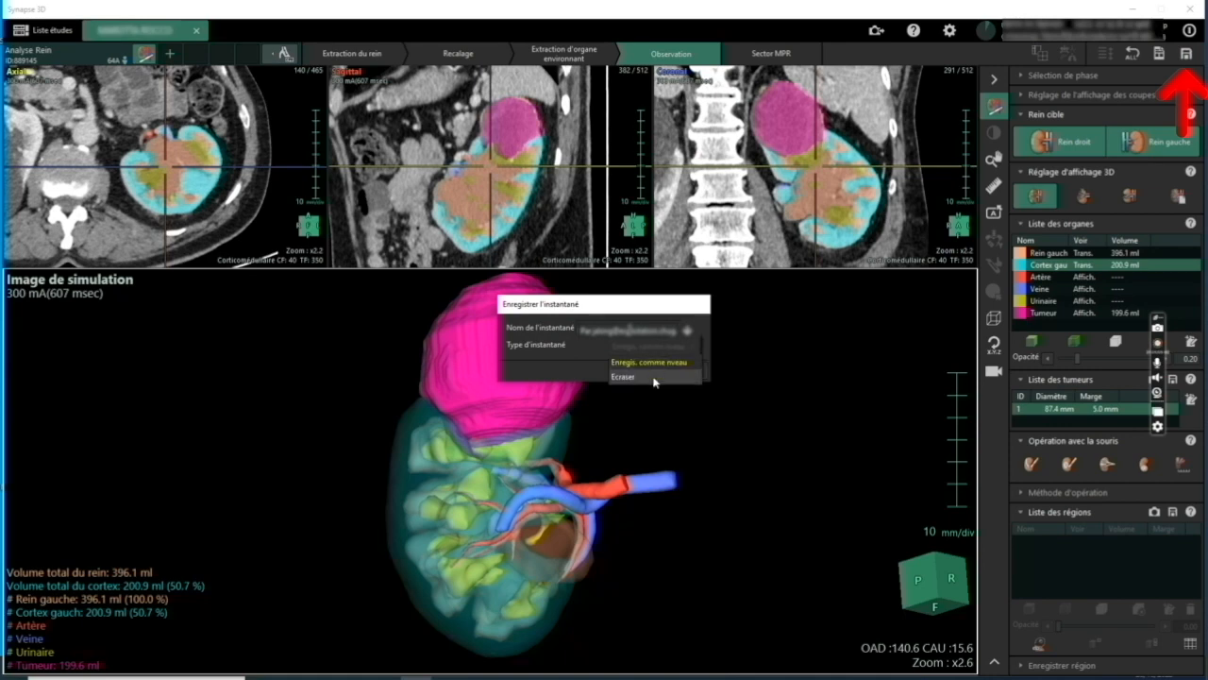
pyautogui.click(654, 378)
pyautogui.click(653, 376)
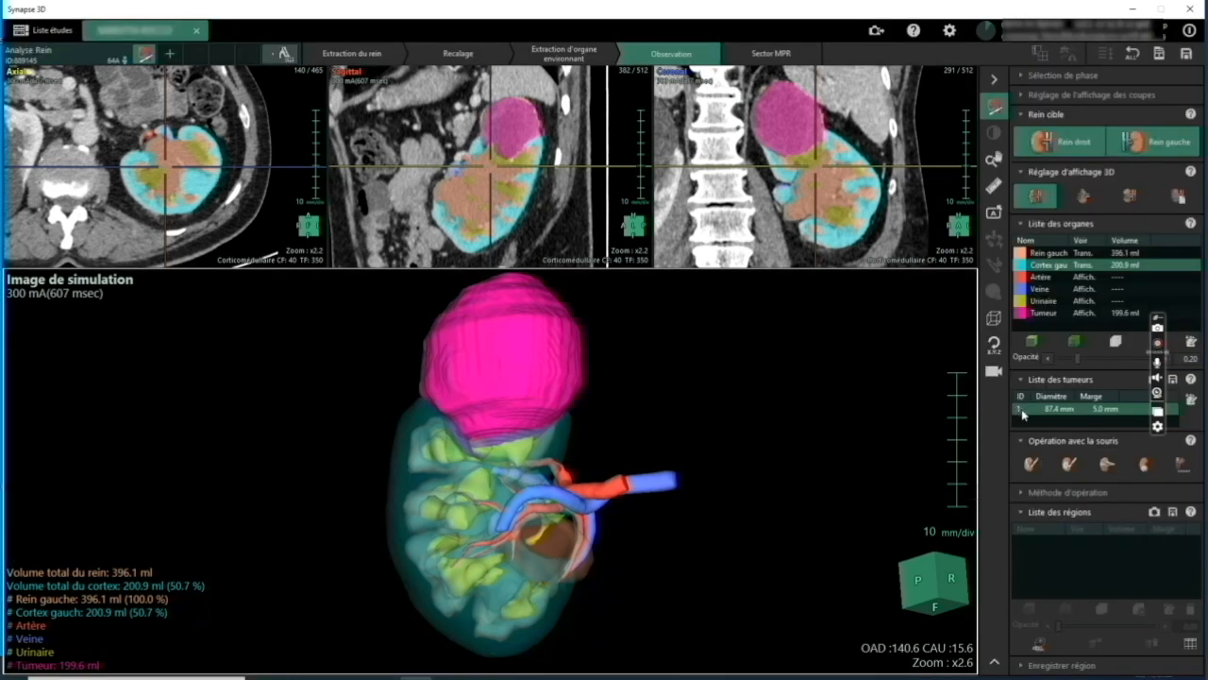
# Return to the study list, reopen the saved Analyse Rein snapshot, and rotate the 3D kidney model to view it
pyautogui.click(49, 31)
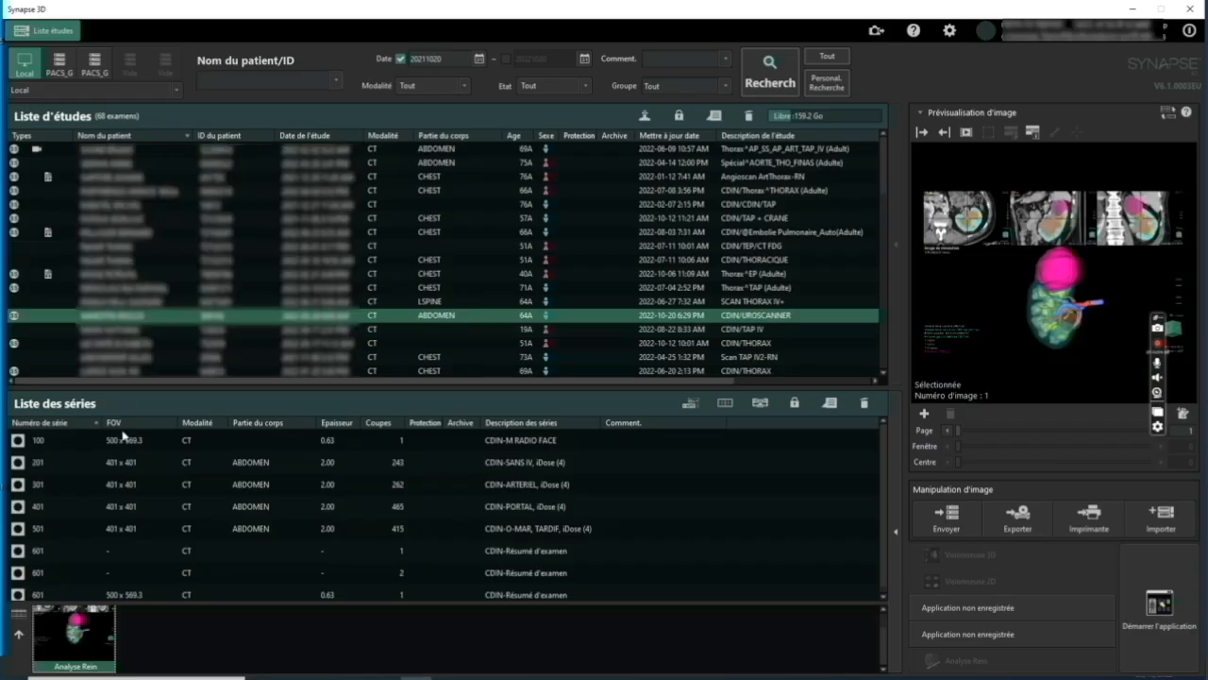
pyautogui.doubleClick(76, 647)
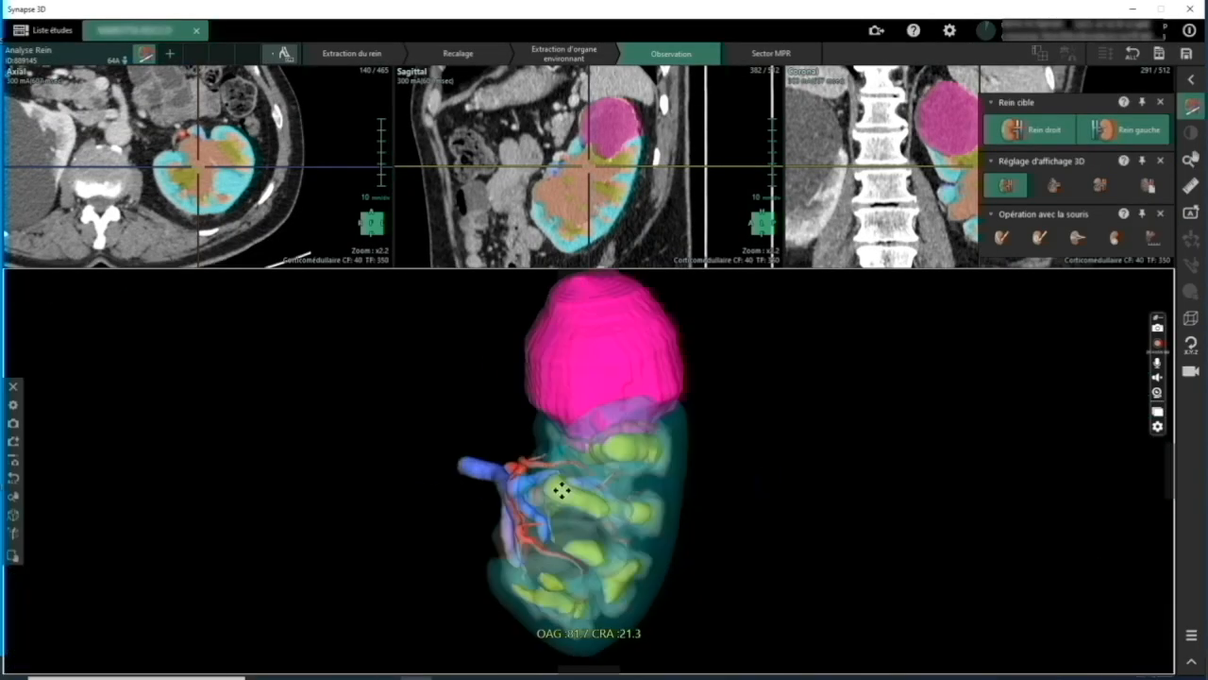
pyautogui.moveTo(561, 491); pyautogui.dragTo(839, 491)
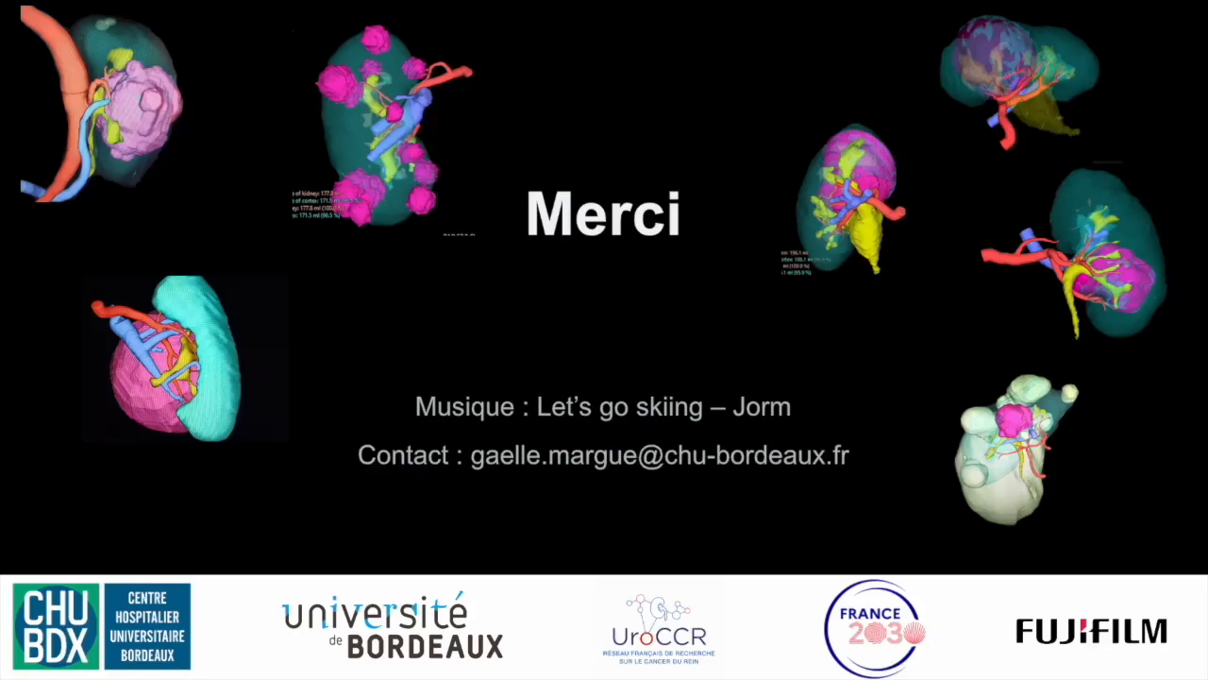